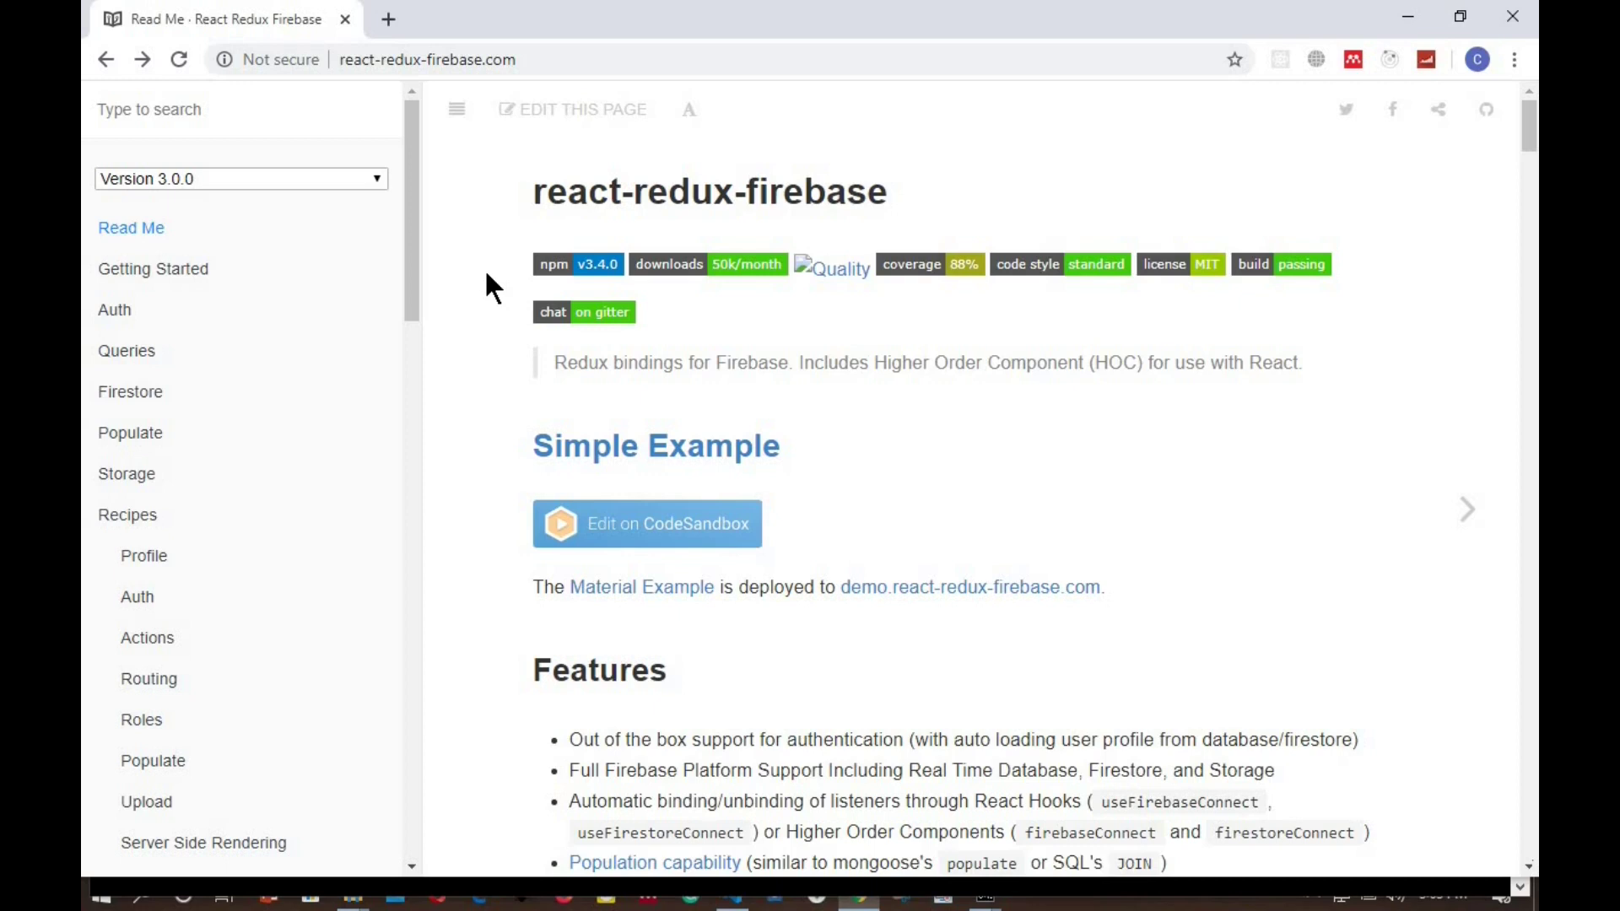
- Highlight the react-redux-firebase title and its 'Redux bindings for Firebase' tagline
drag(518, 198, 907, 197)
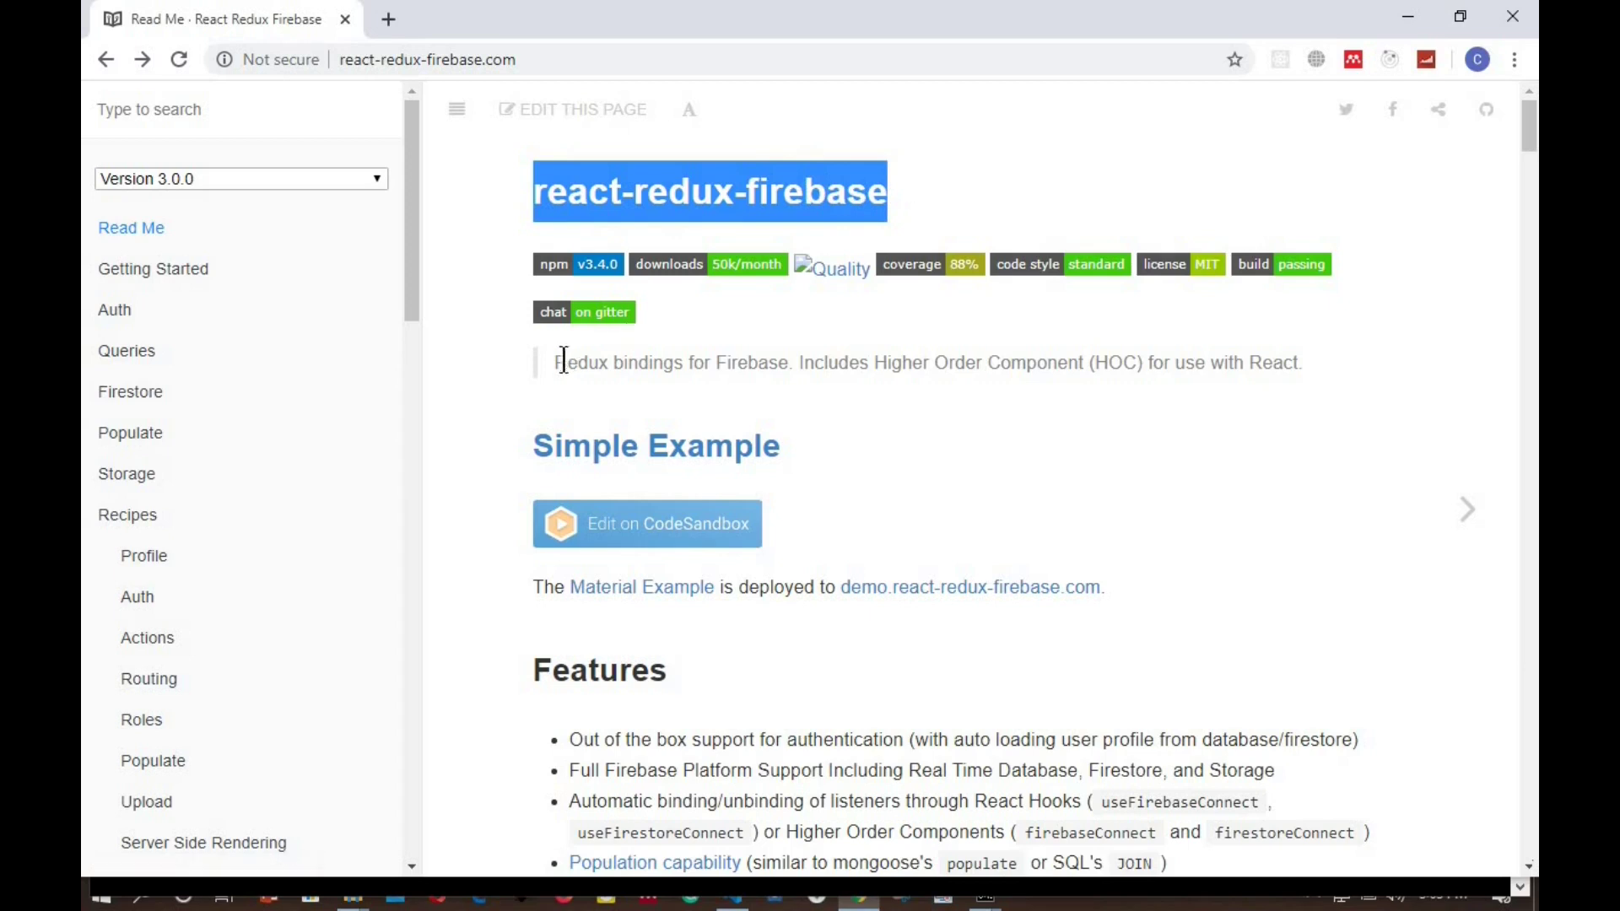
drag(553, 363, 786, 364)
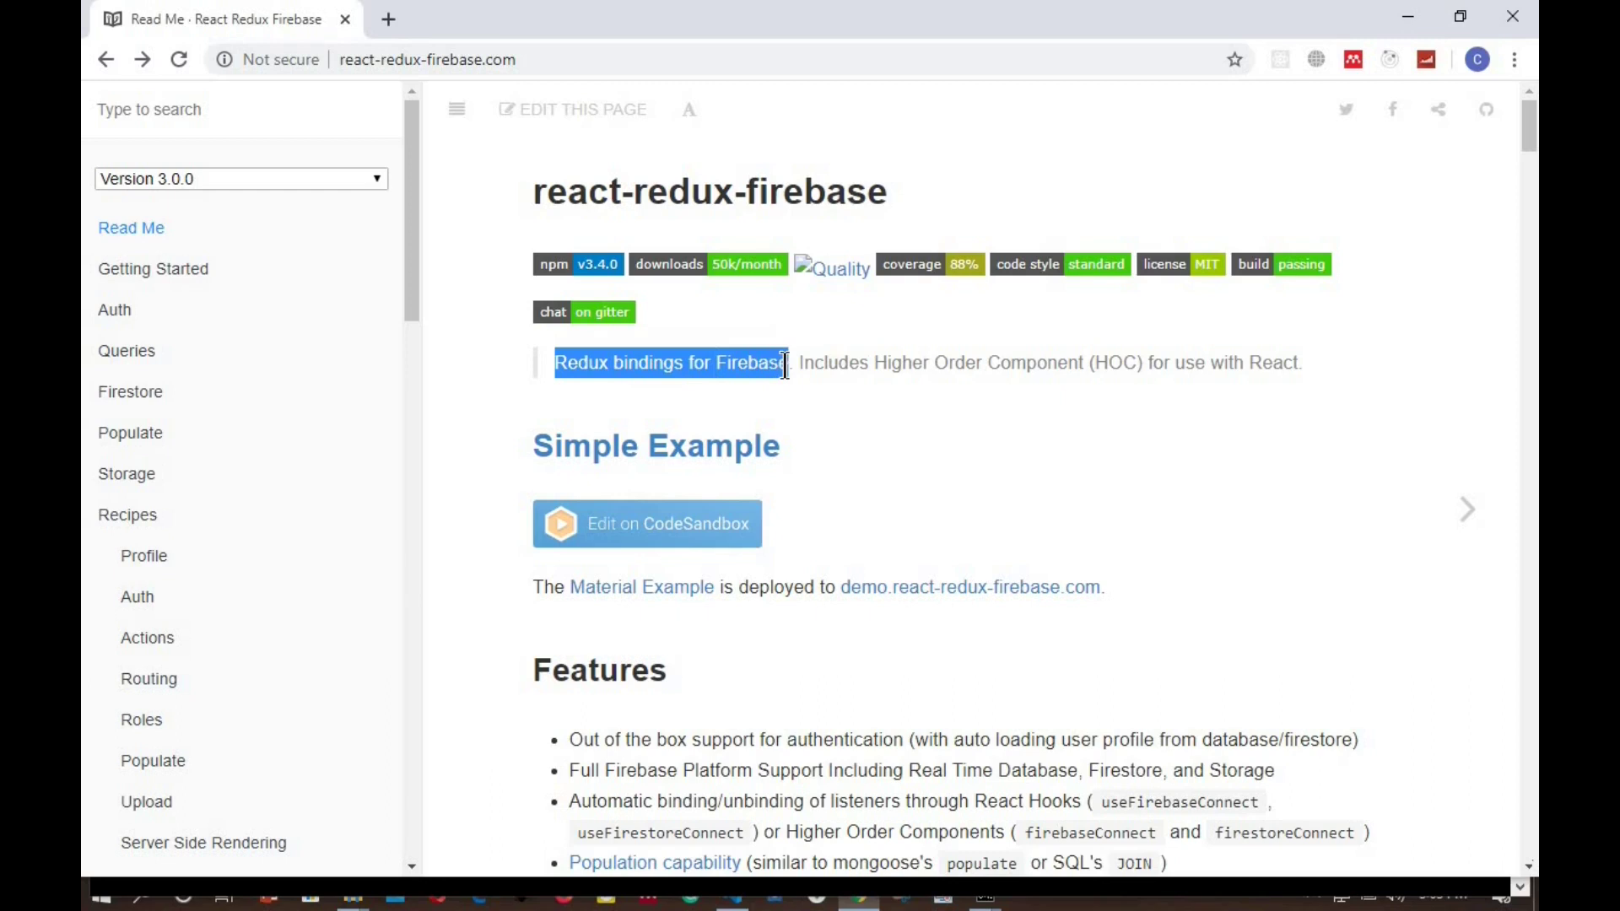
click(507, 342)
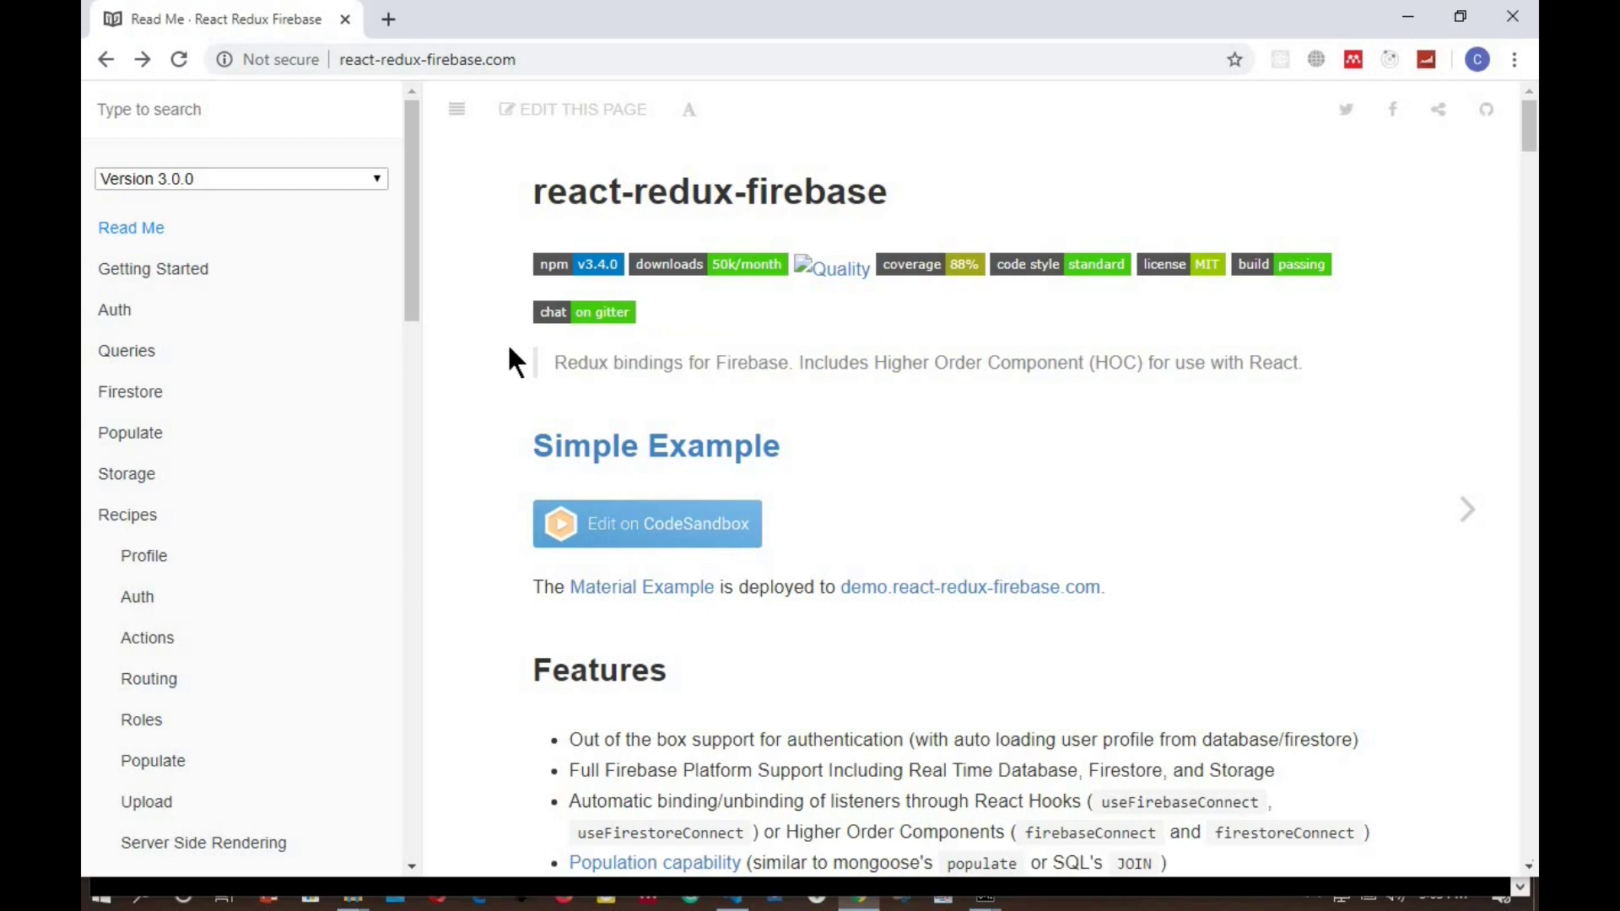
- Read the Firestore docs page, marking the redux-firestore package, then go to Queries
click(131, 392)
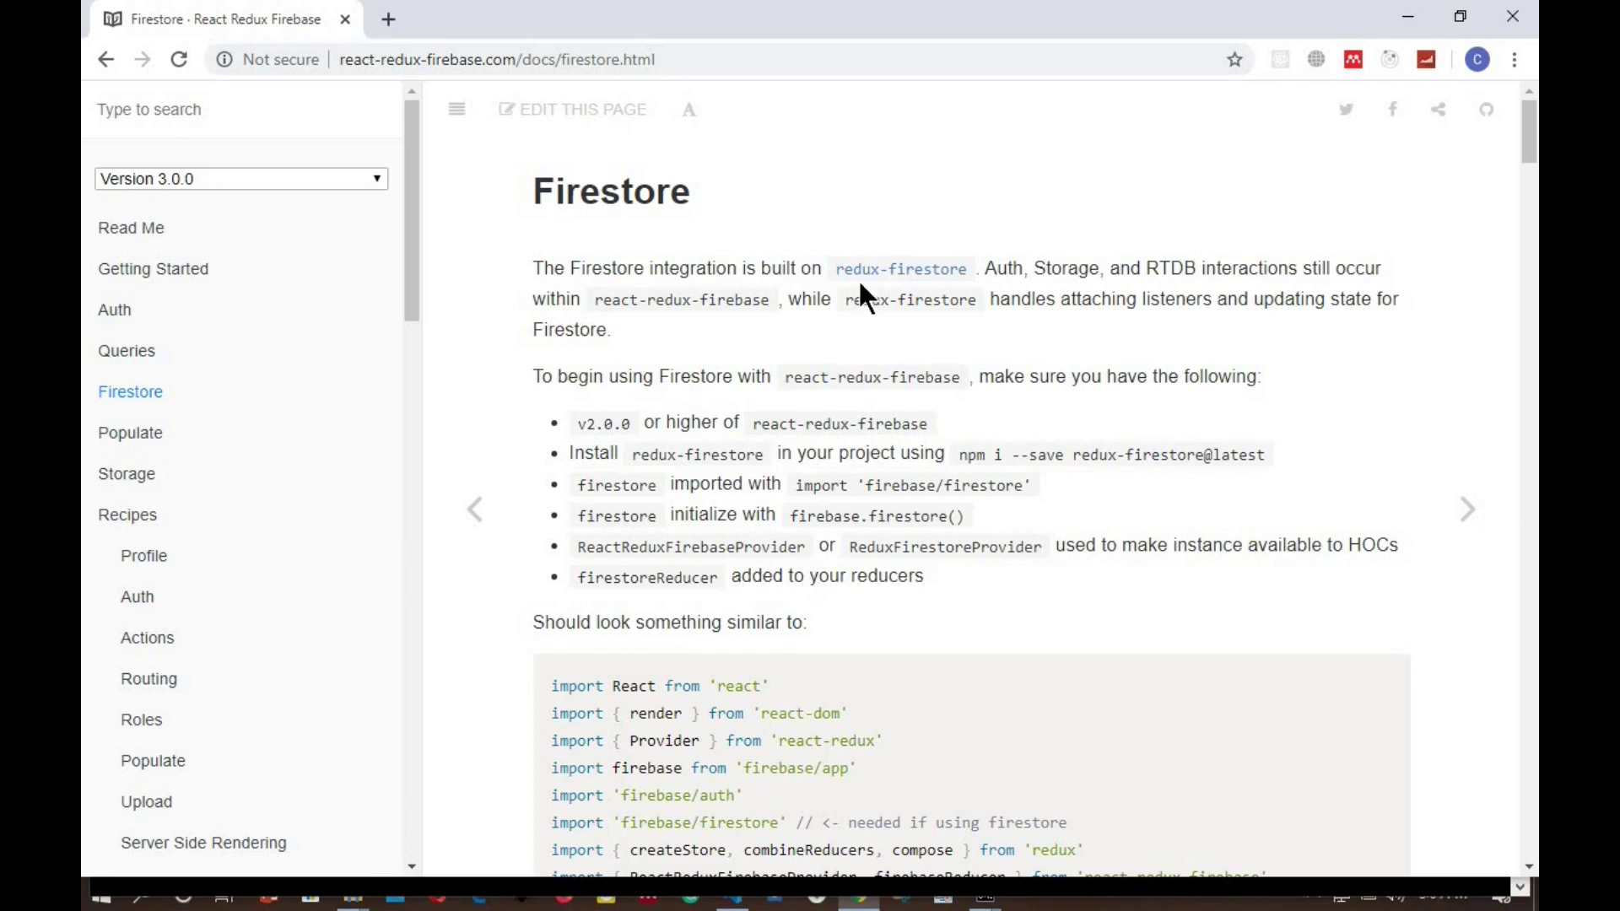
drag(840, 299, 658, 268)
drag(845, 299, 970, 307)
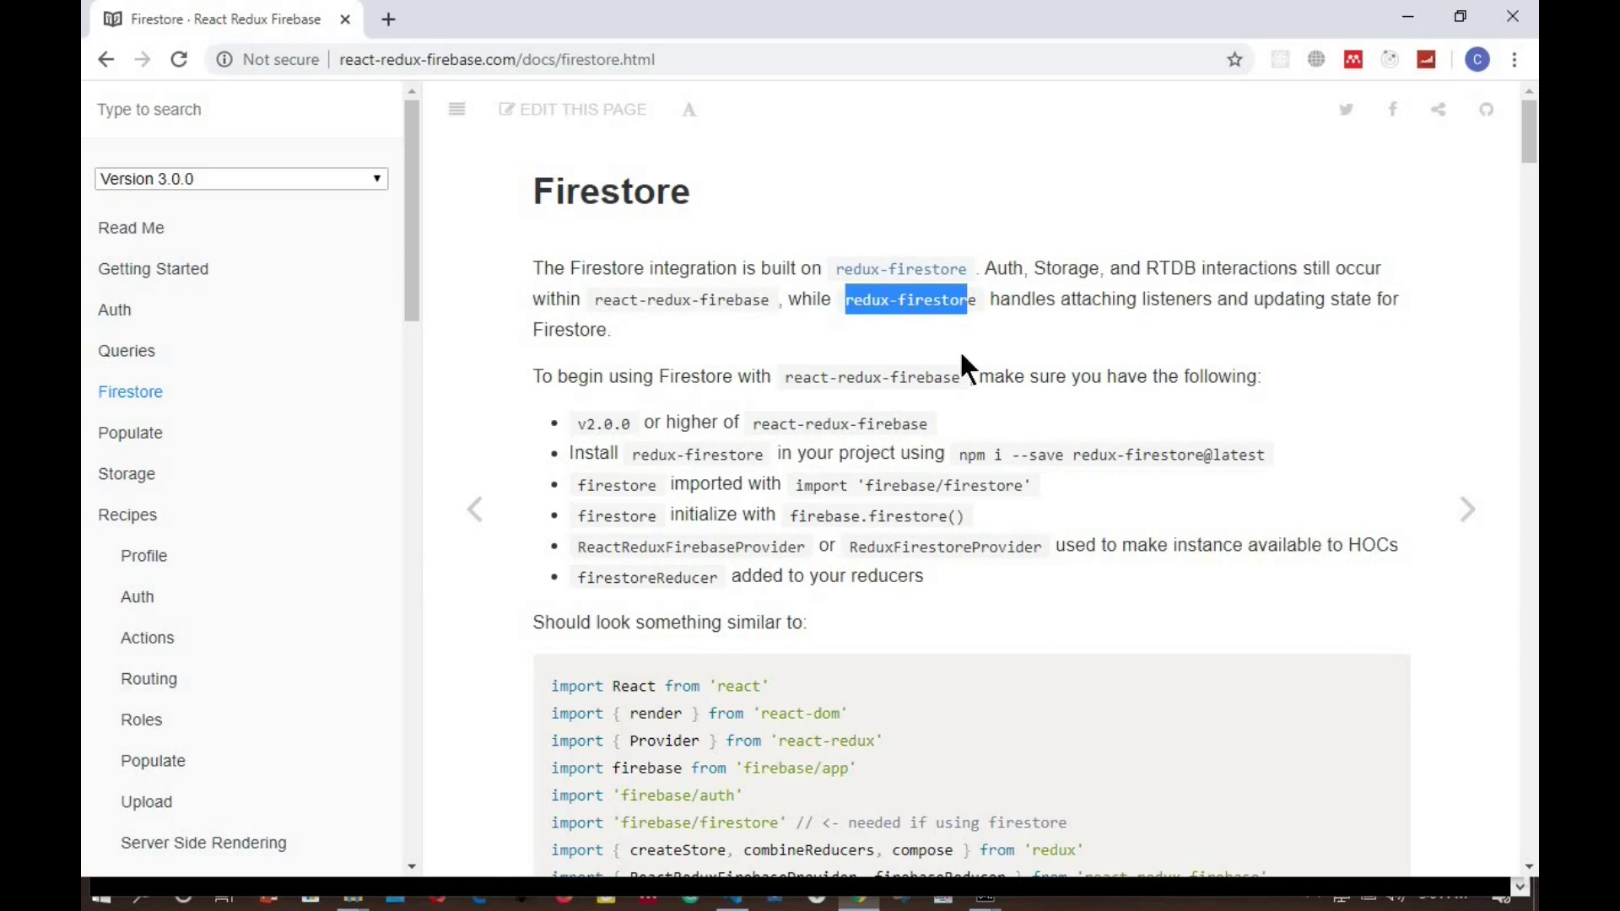
drag(607, 333, 568, 332)
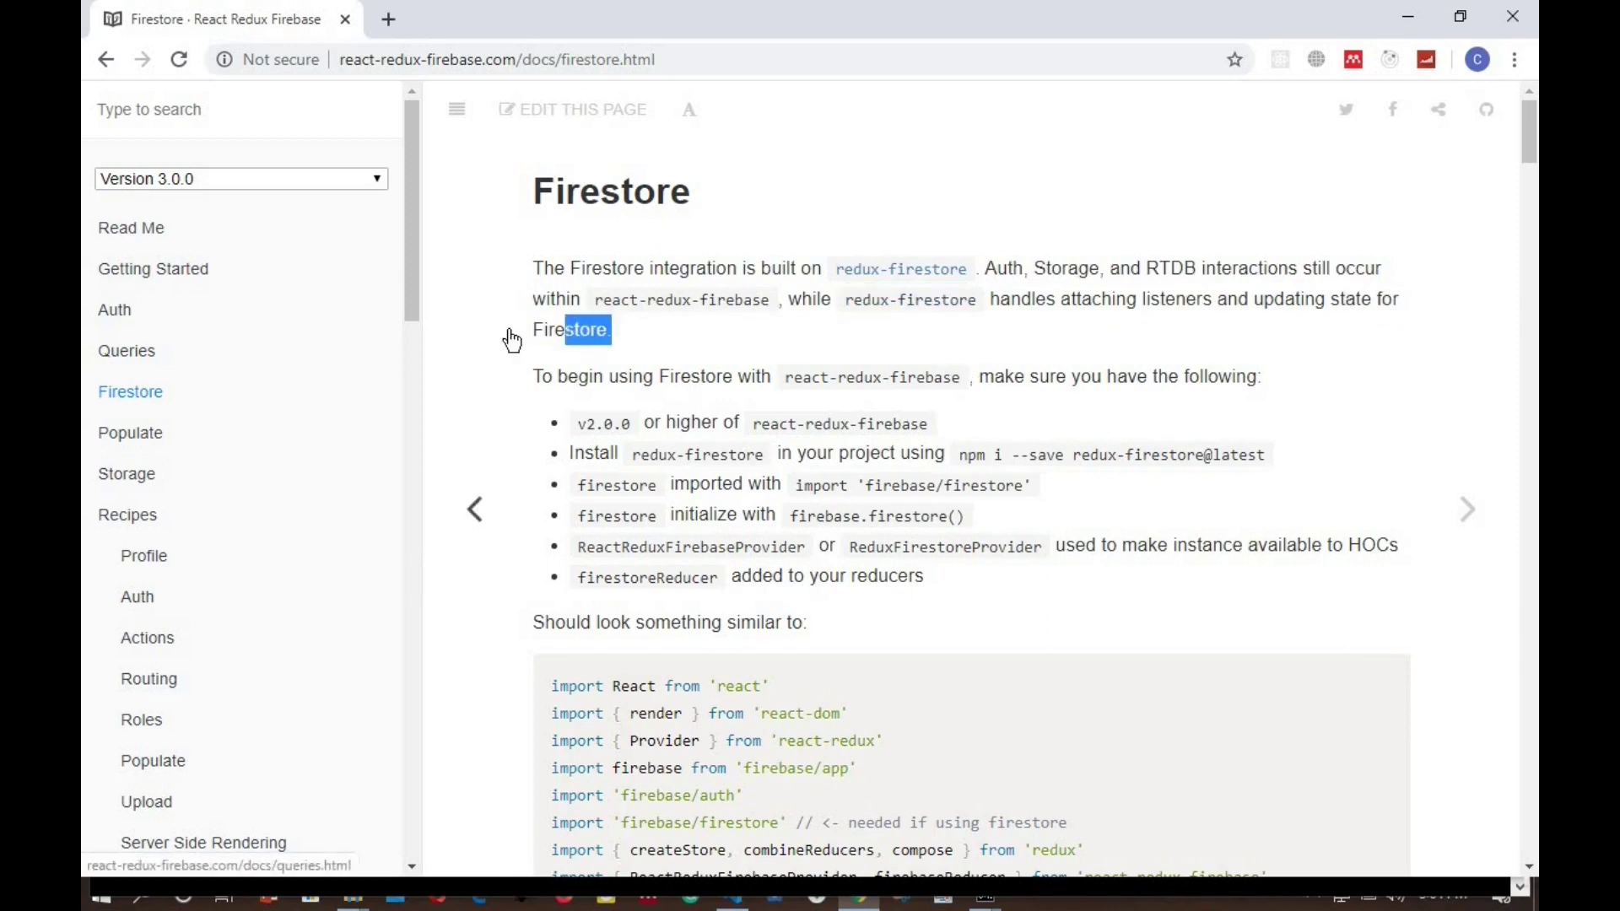
click(127, 350)
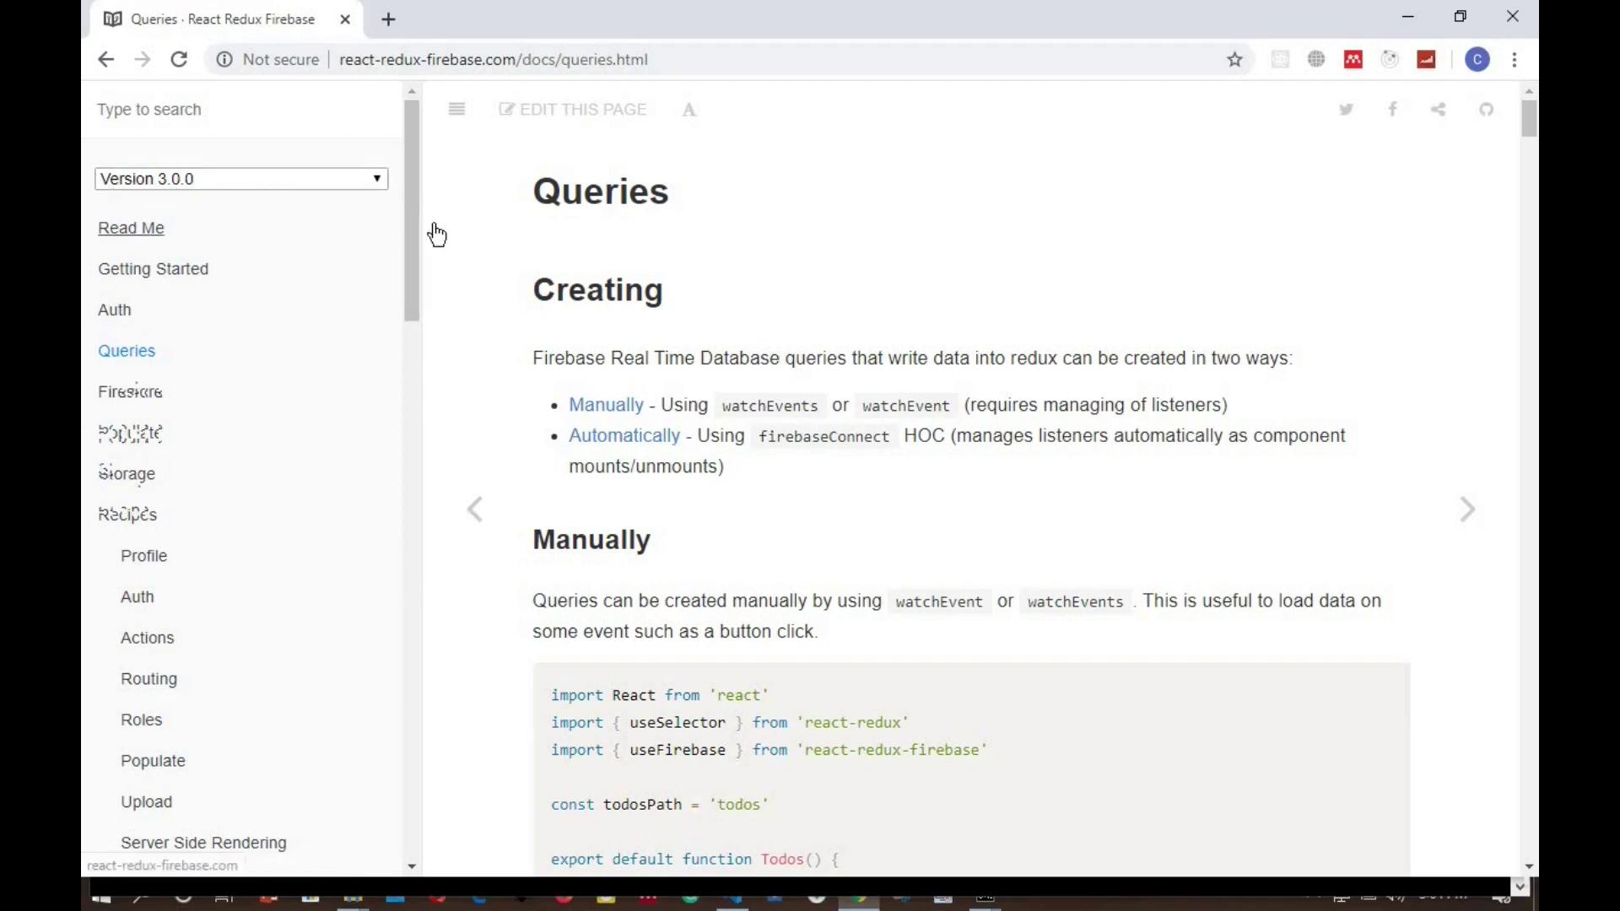
- Run npm i react-redux-firebase redux-firestore in the command prompt
key(alt+Tab)
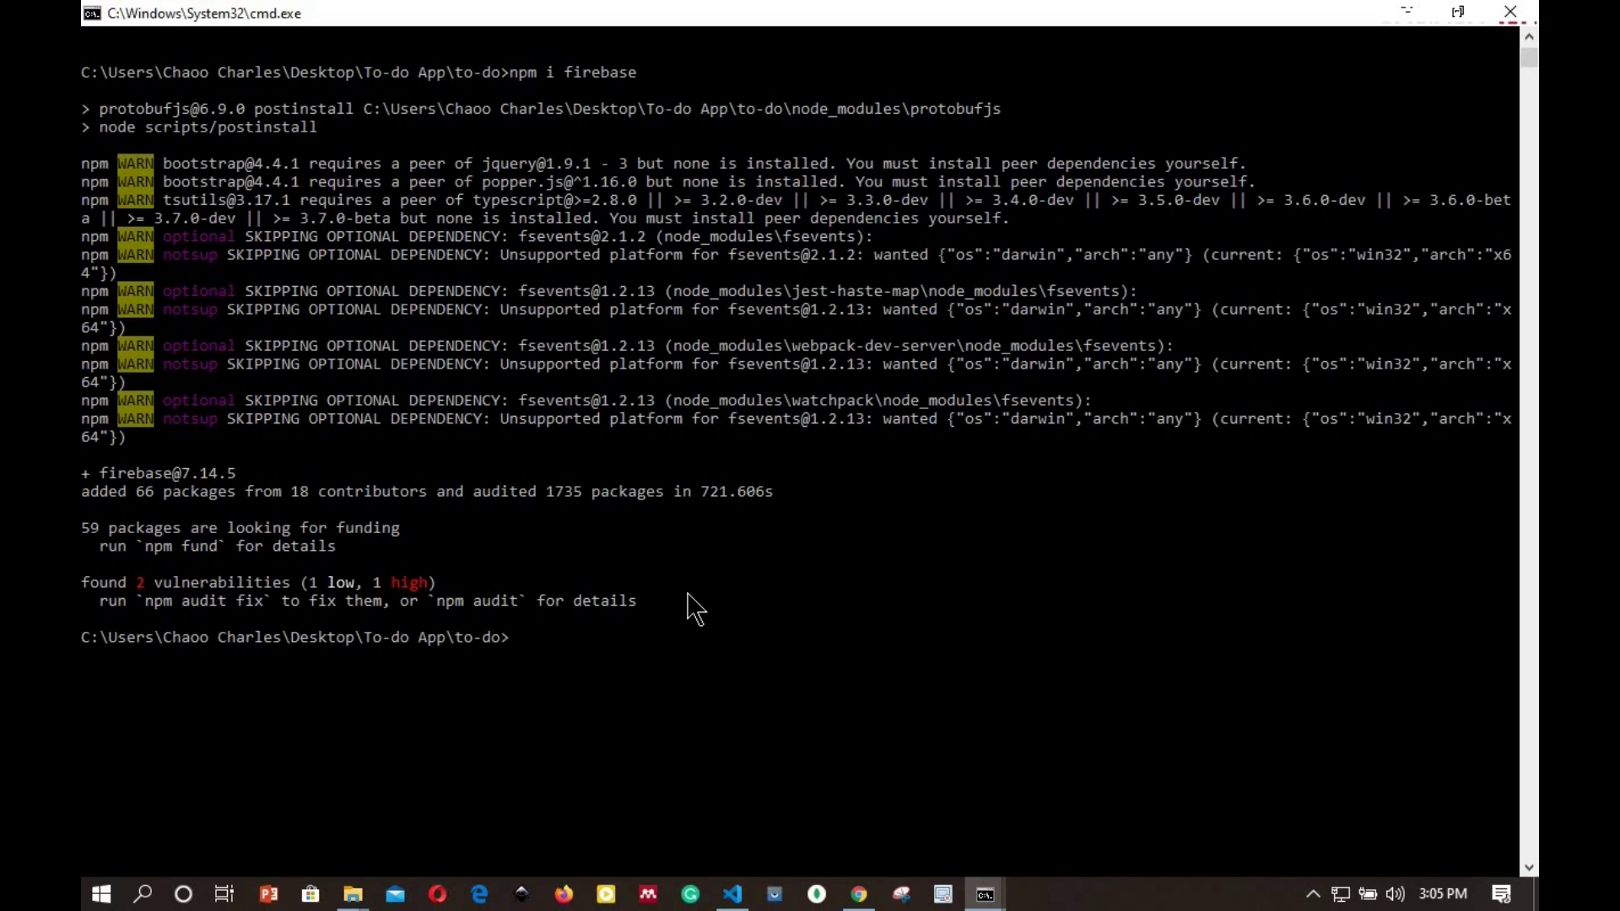
text(npm i )
text(react-)
text(red)
text(x=)
text(reb)
text(ase)
text(re)
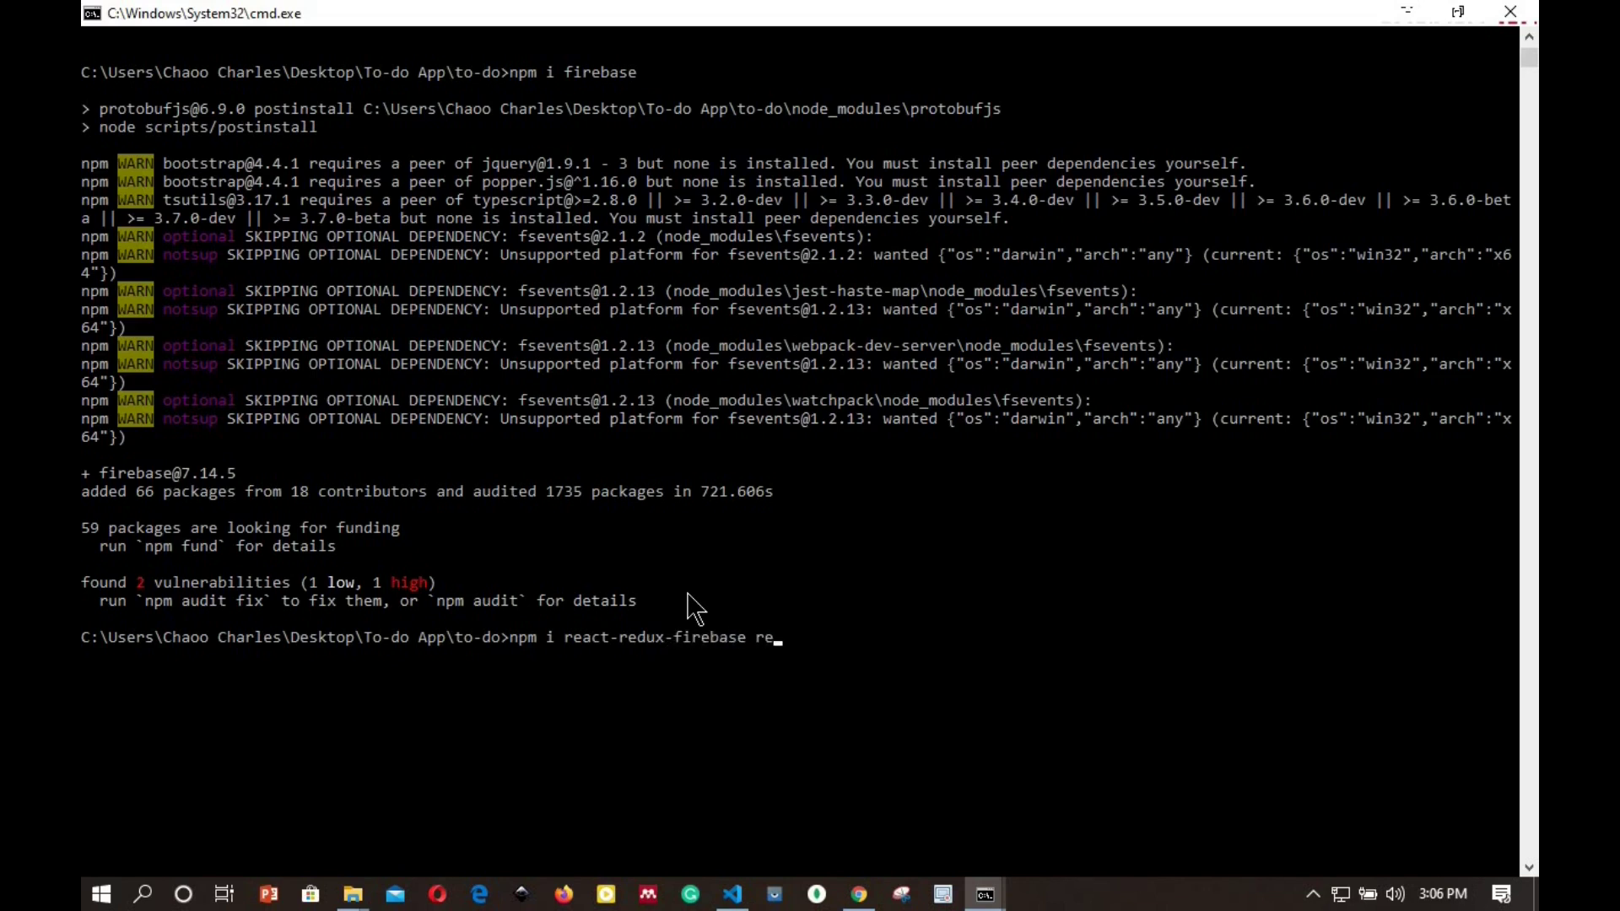
text(d)
text(x)
text(firest)
text(ore)
key(Return)
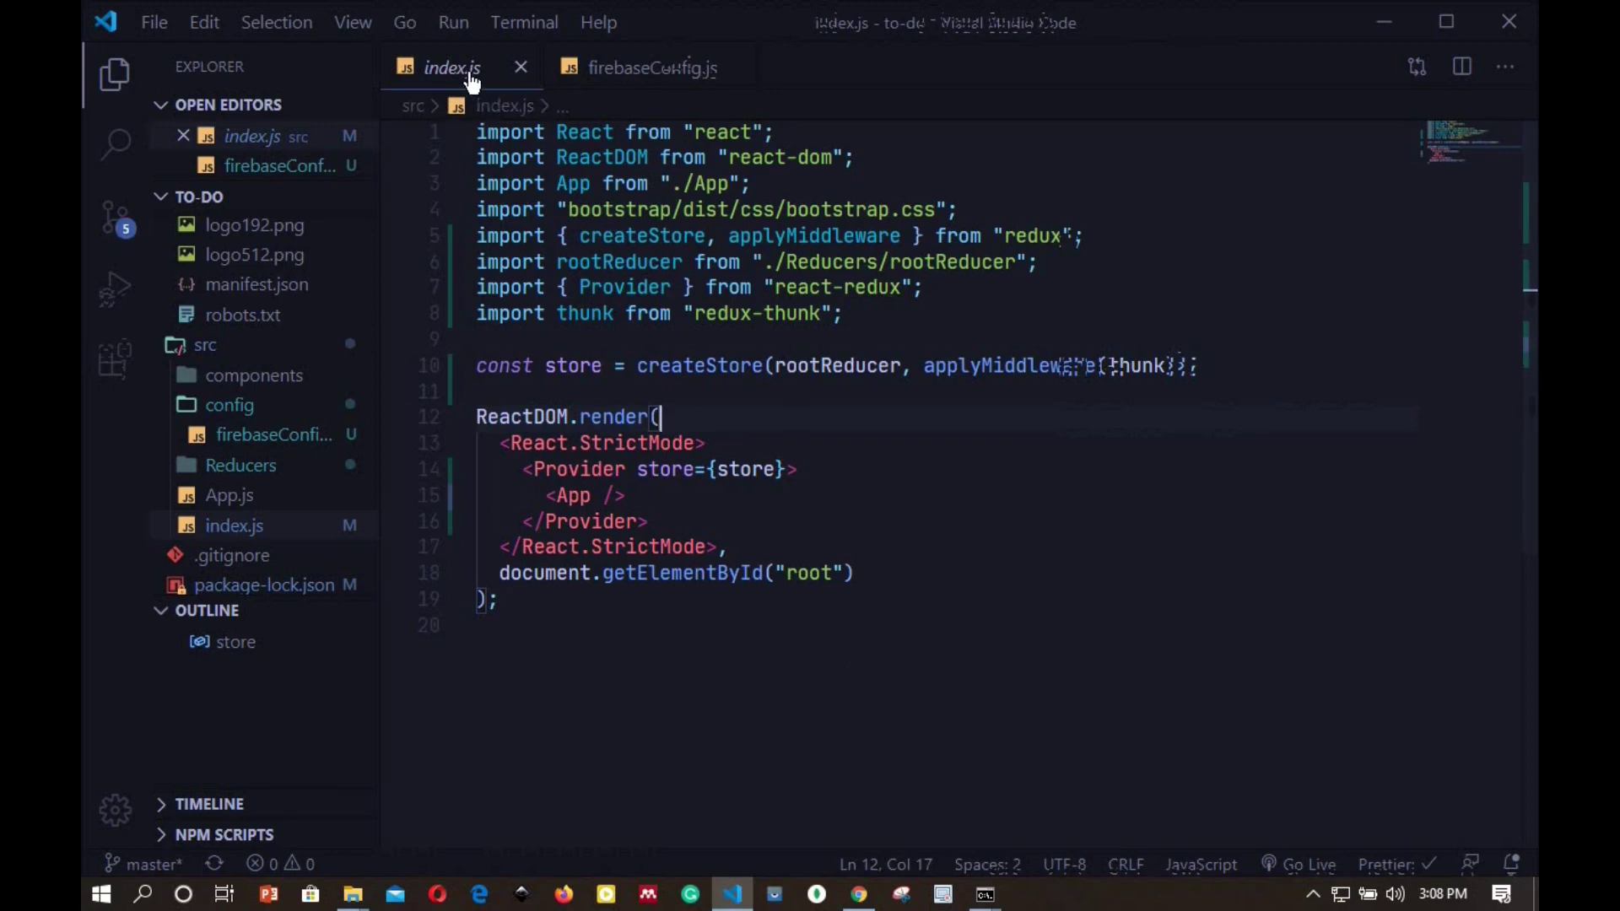
- Add line 9: import {getFirebase, ReactReduxFirebaseProvider} from "react-redux-firebase"
click(892, 314)
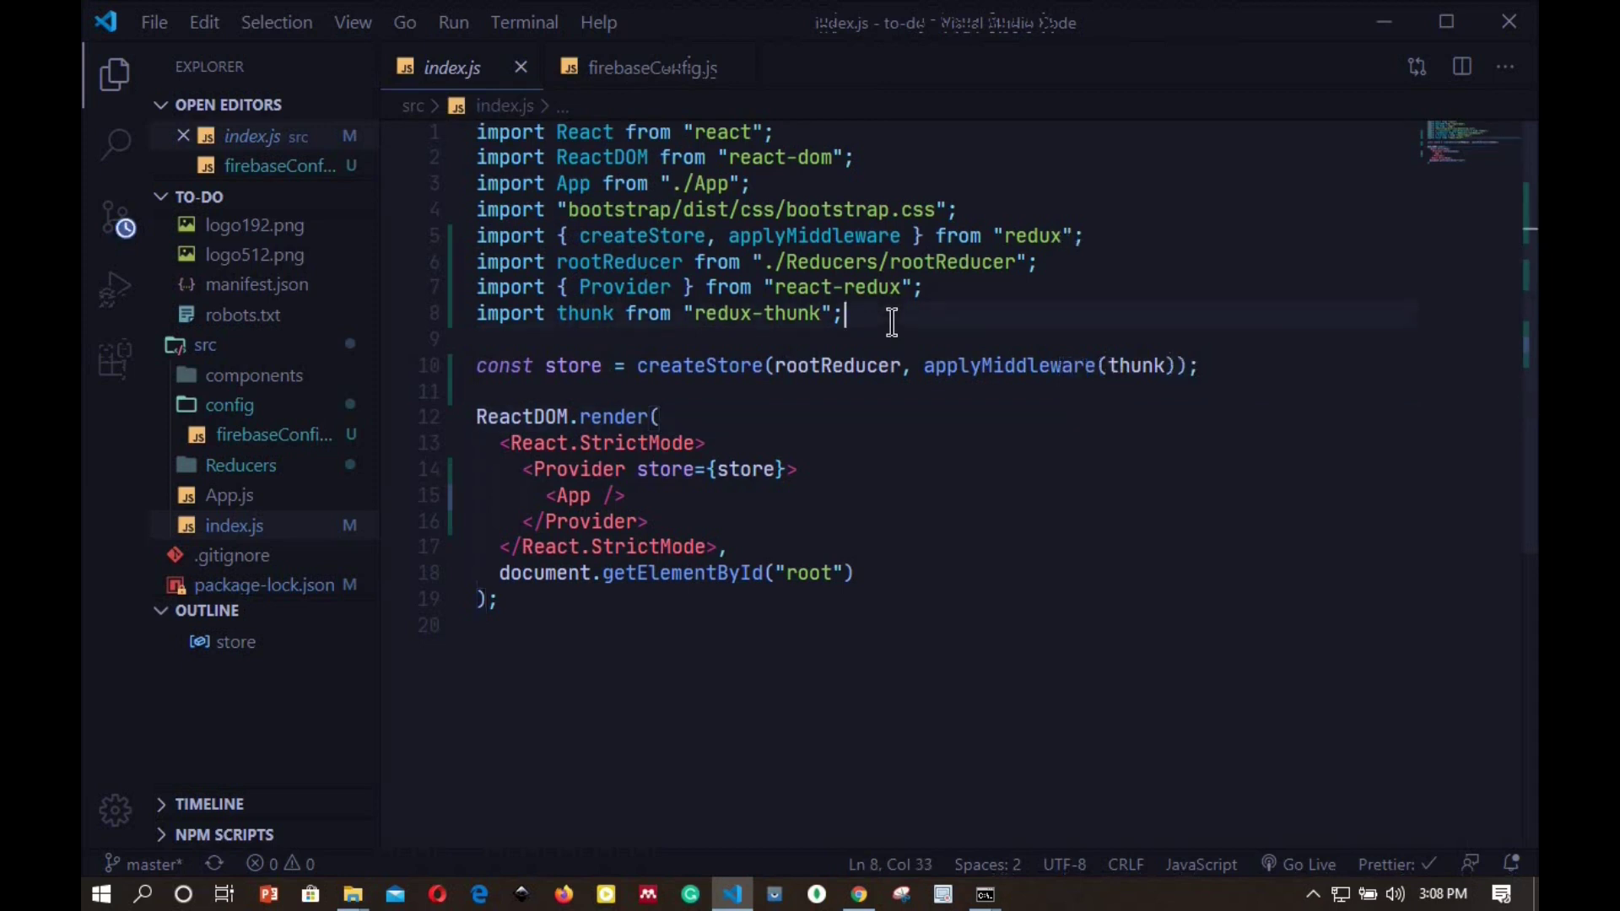
key(Return)
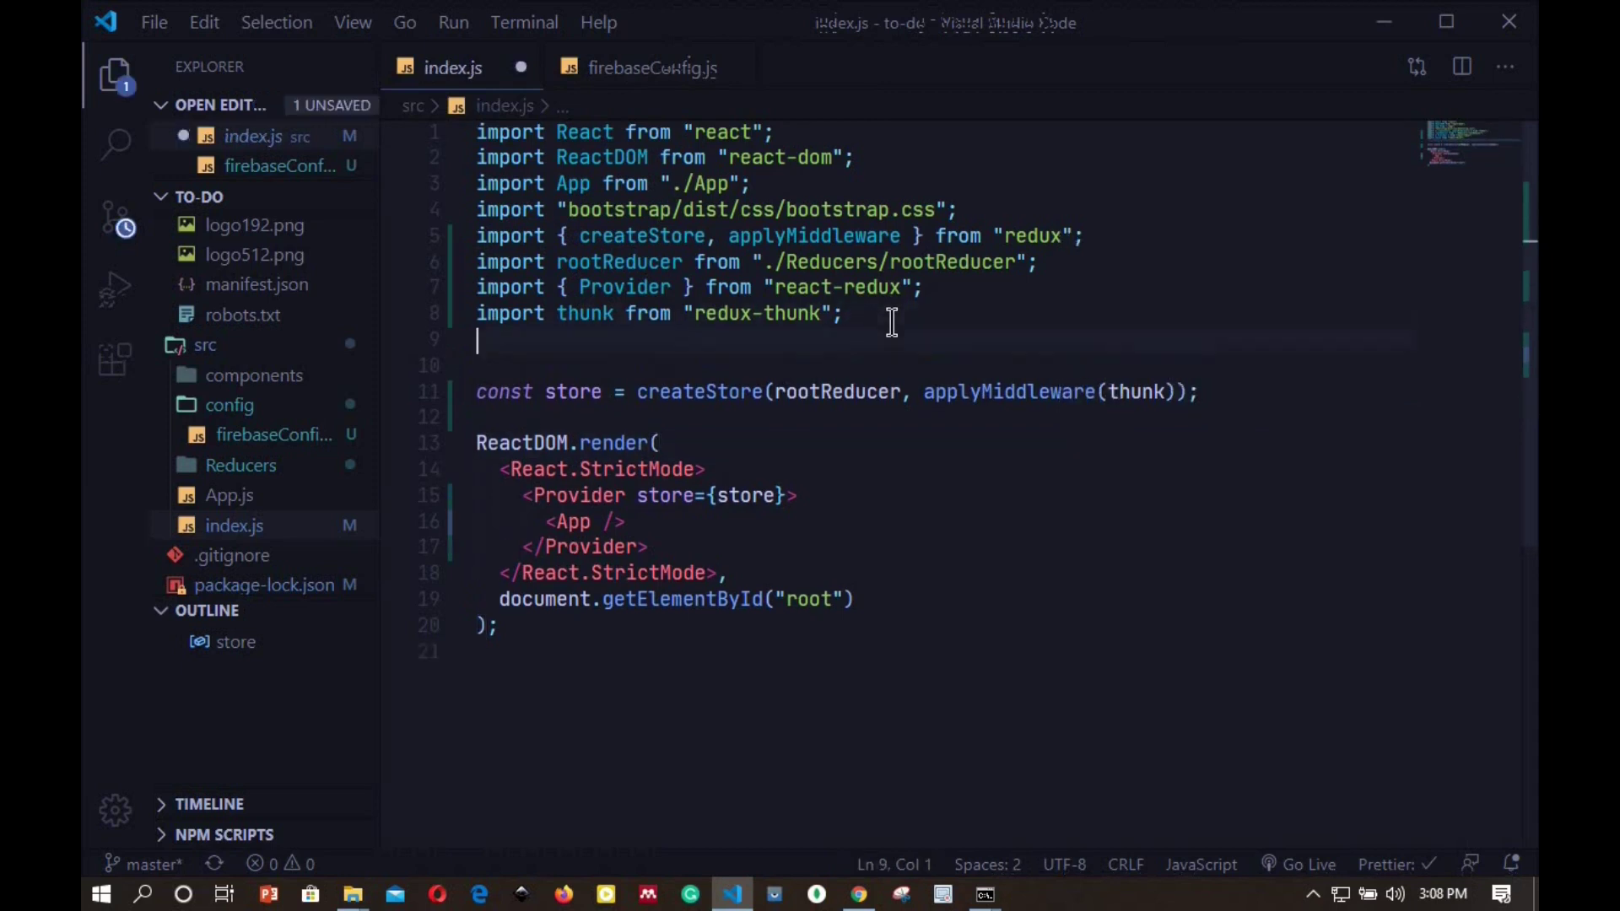
text(im)
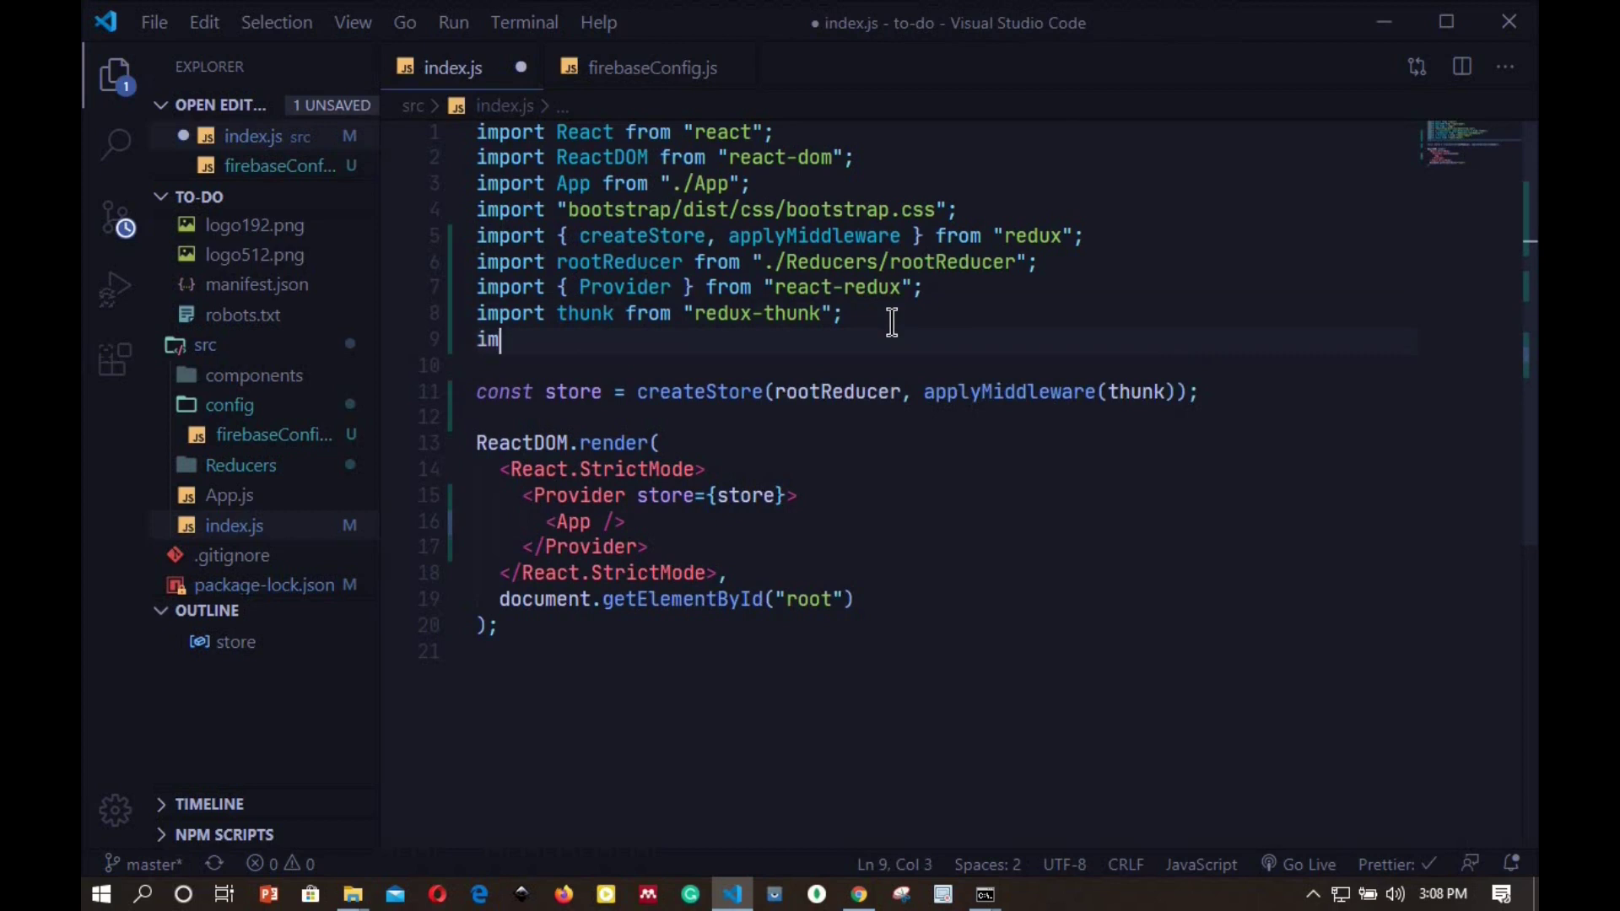
text(port {get)
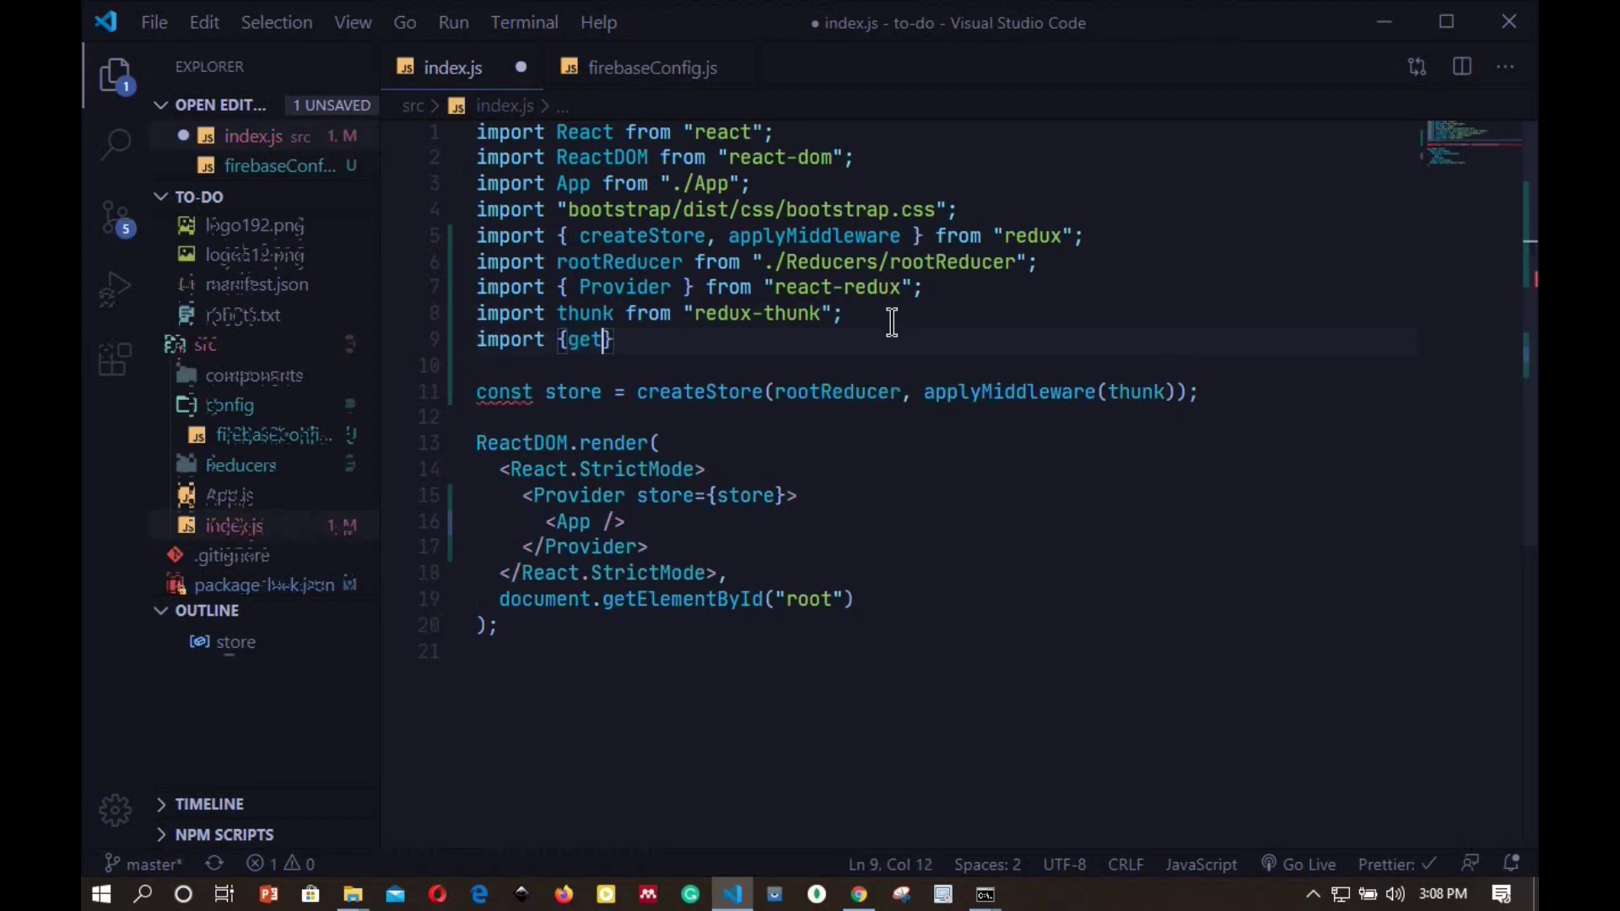
text(Firebase)
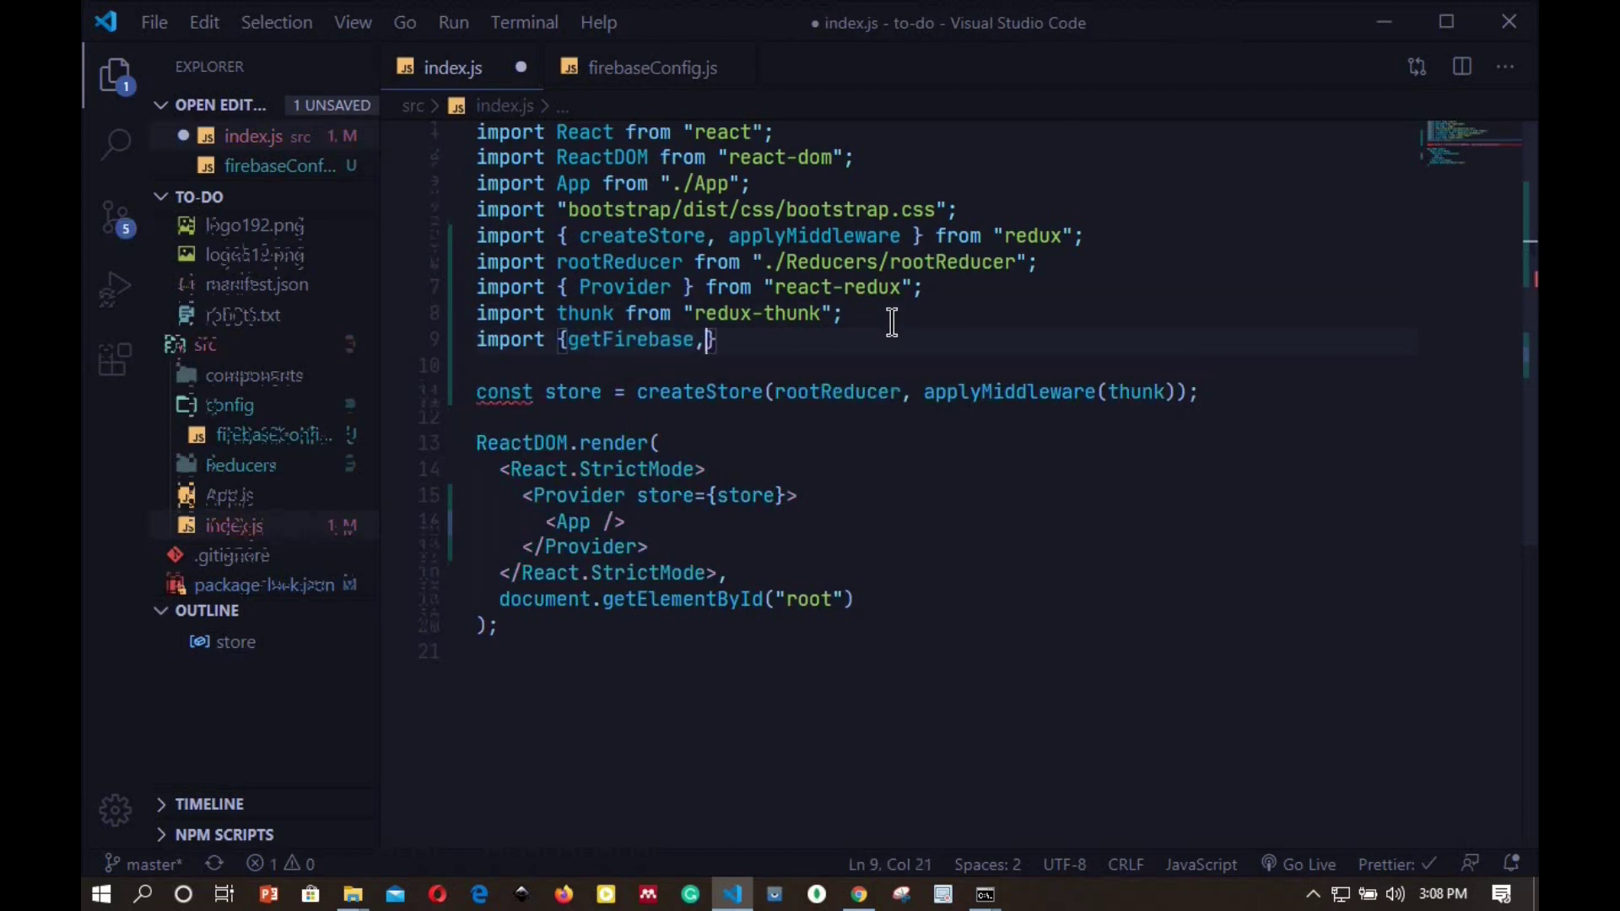
text(, )
text(ReactRe)
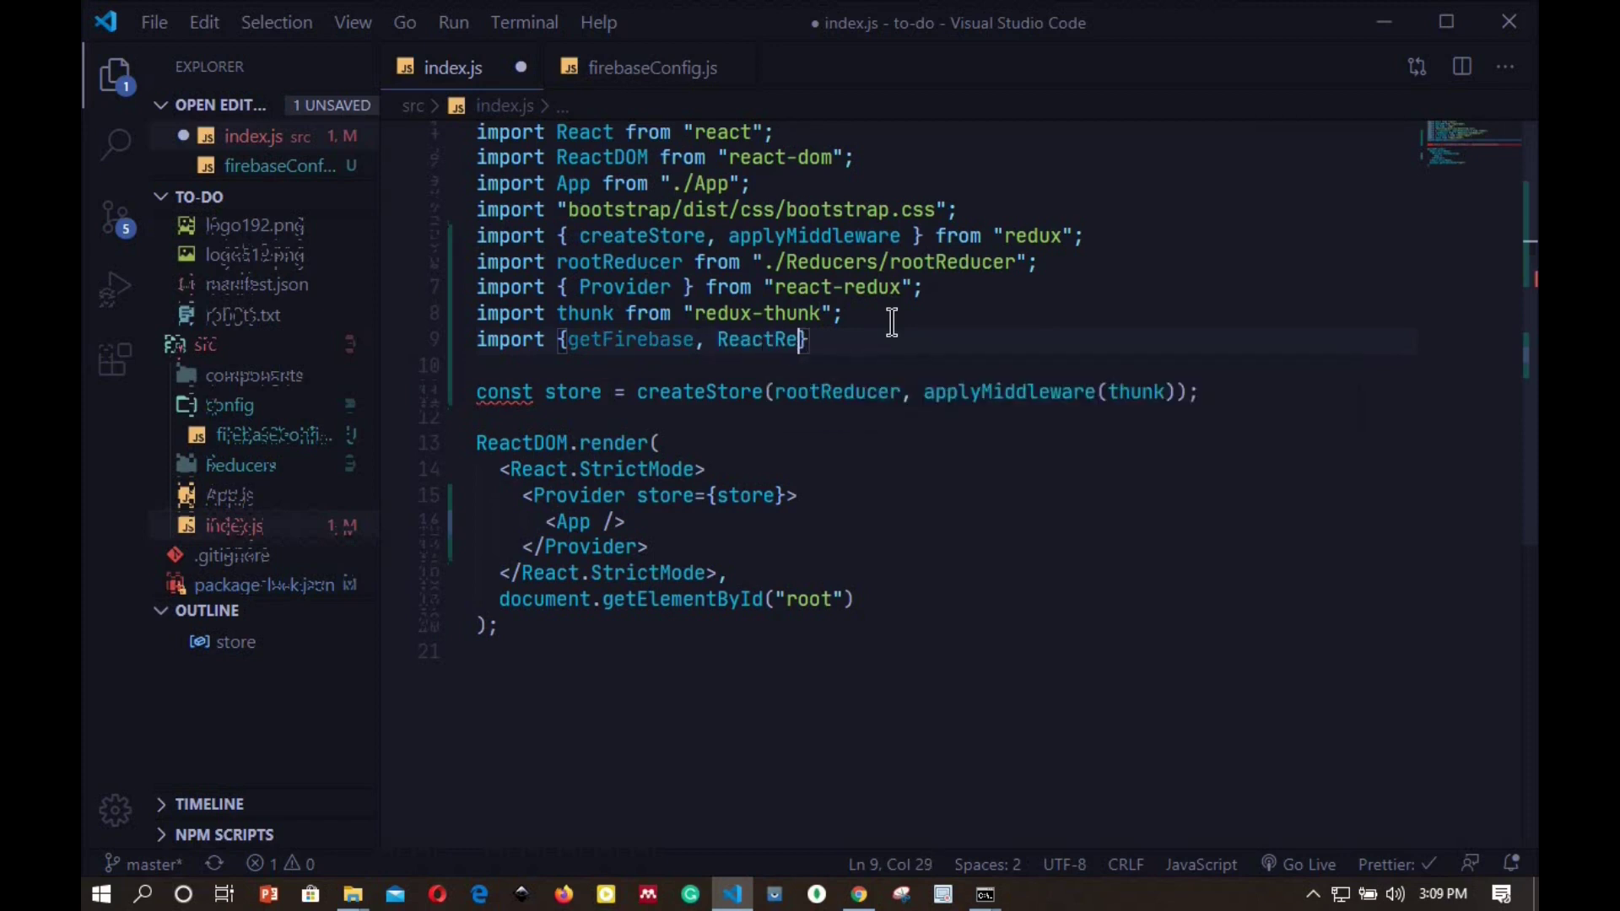
text(duxFi)
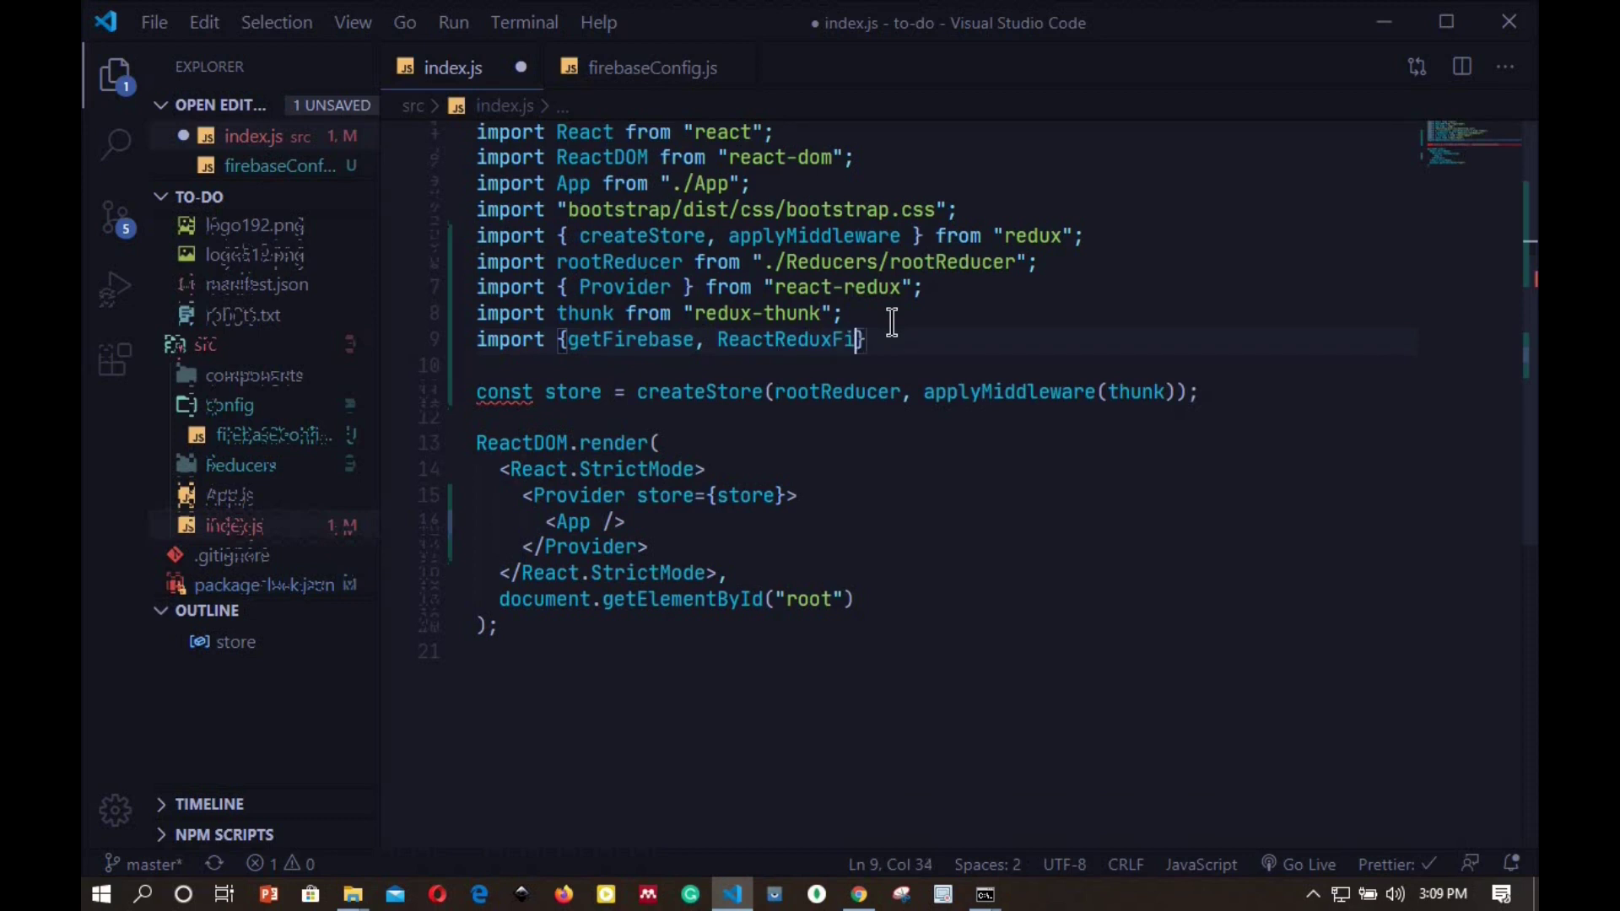
text(reabse)
text(Provider)
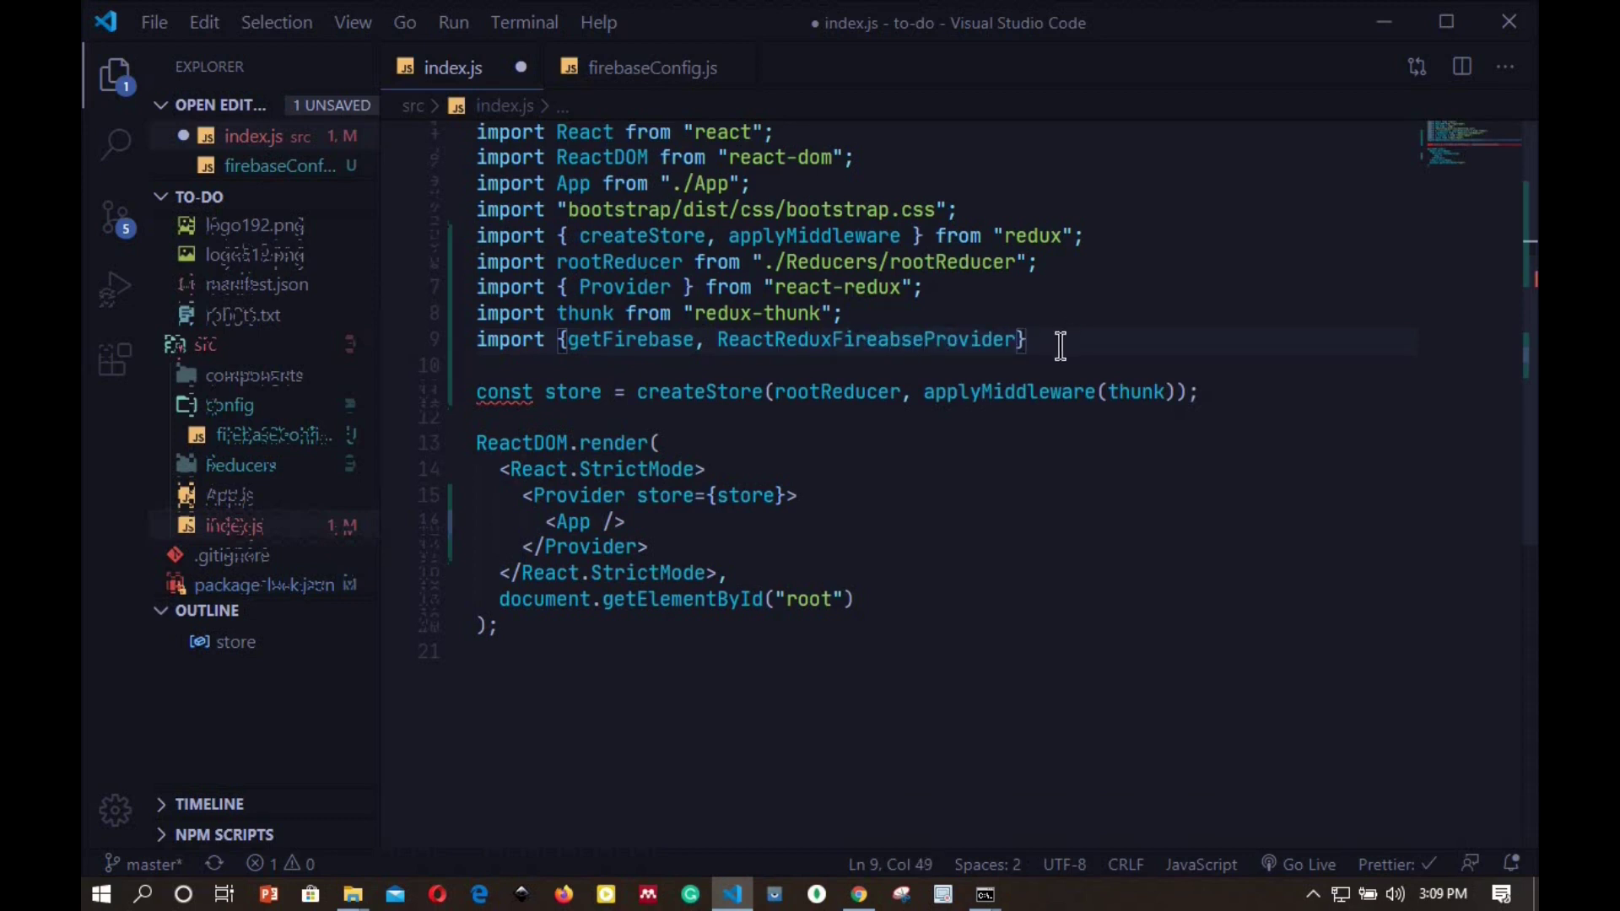
text( from)
text( ")
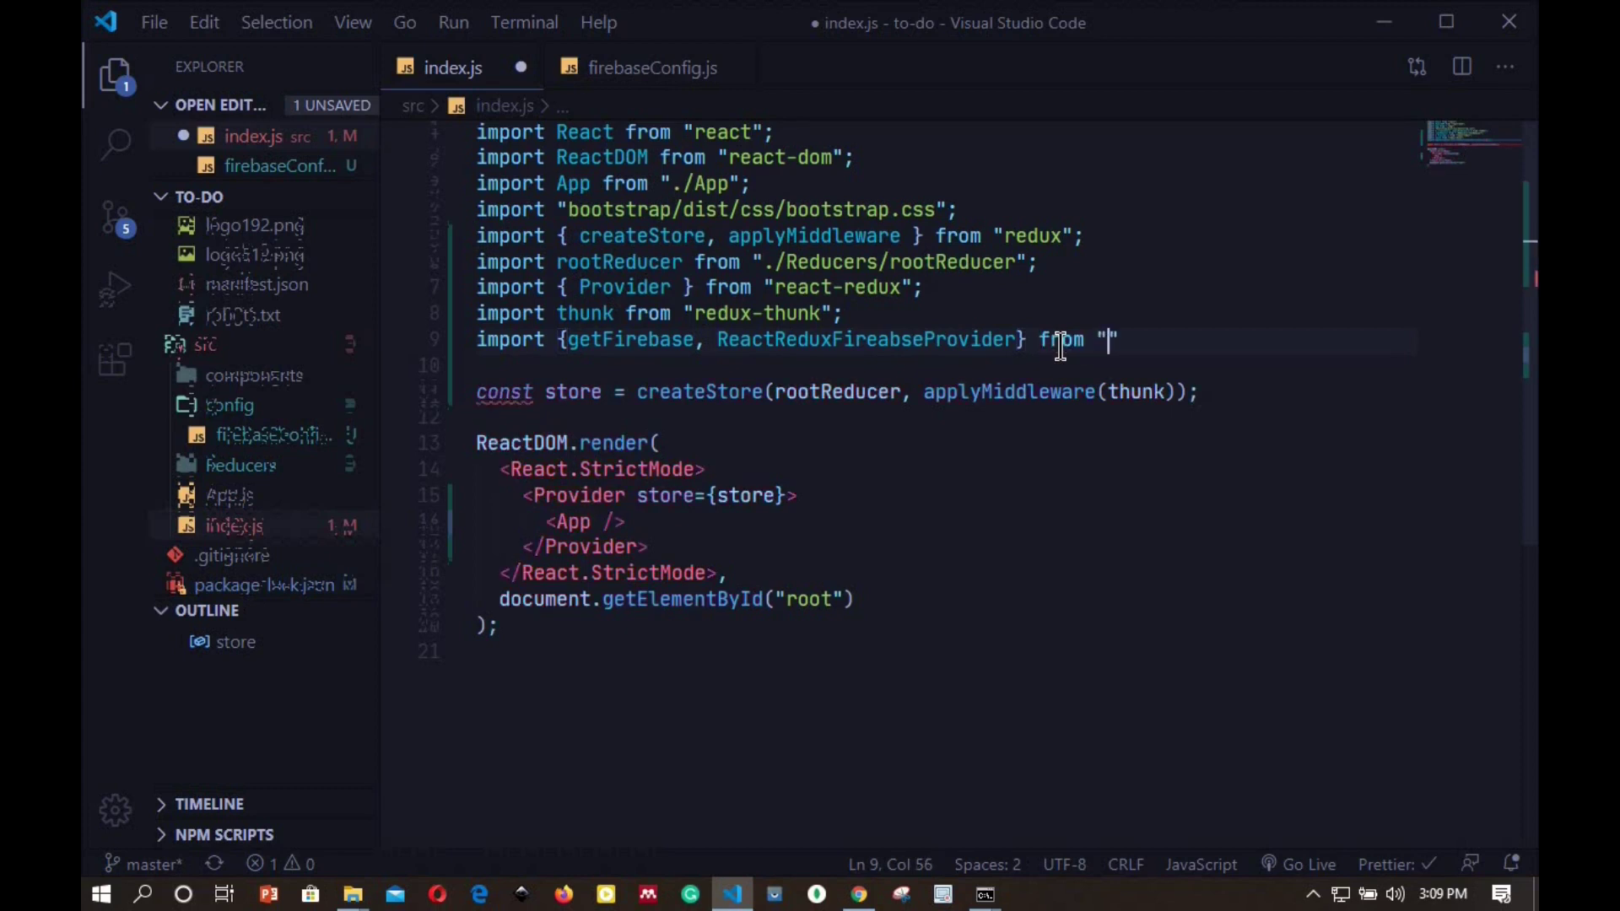
text(react)
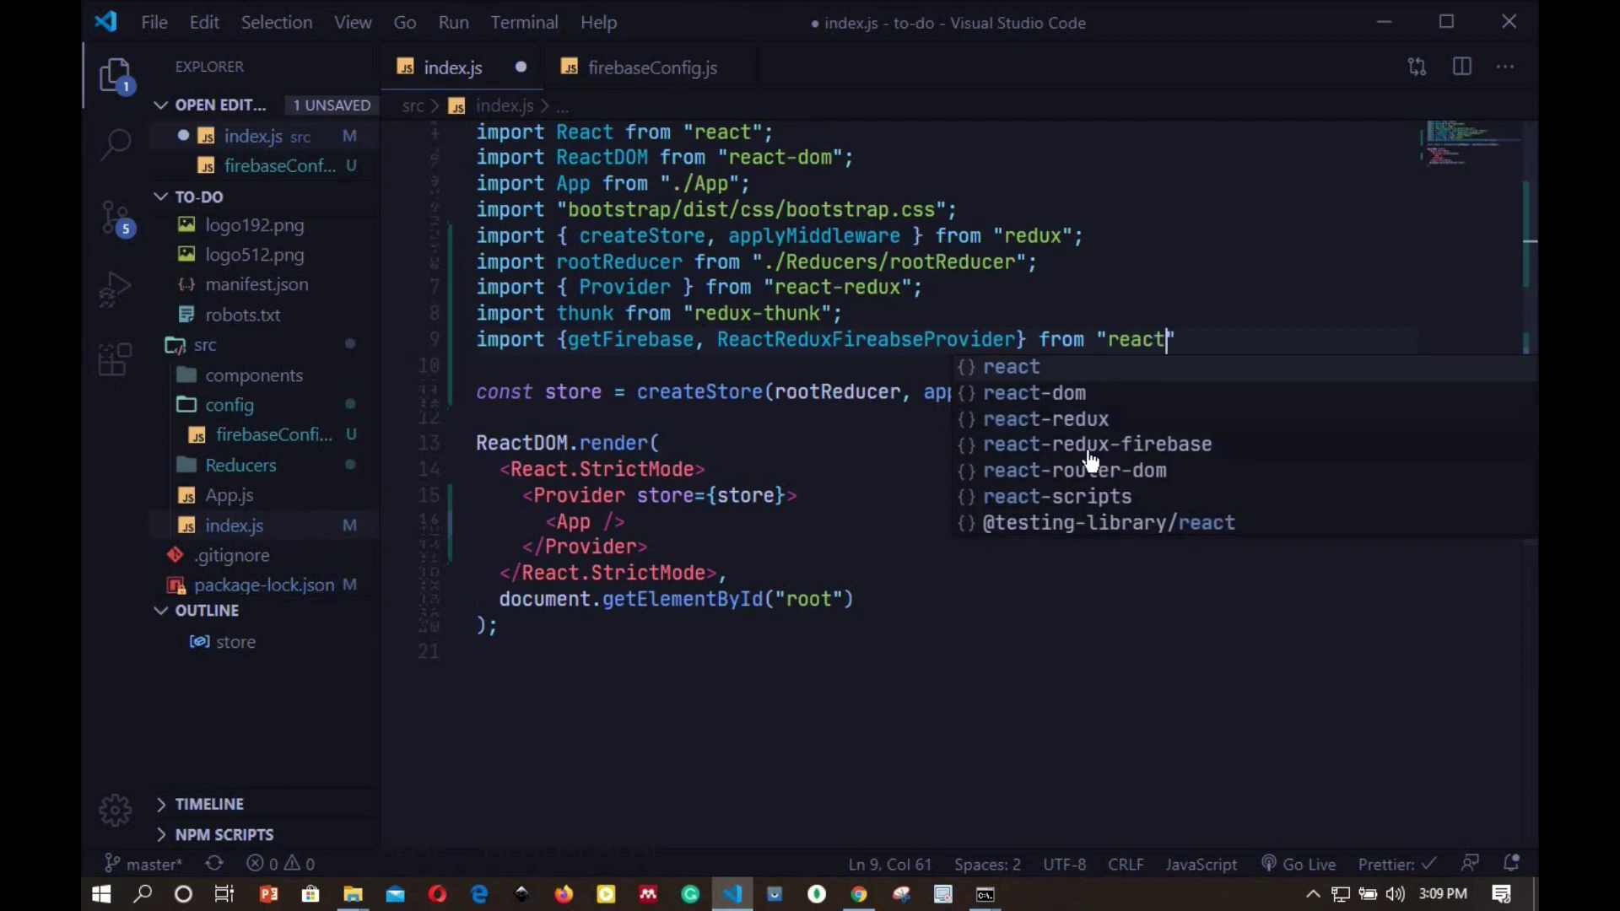
click(1096, 444)
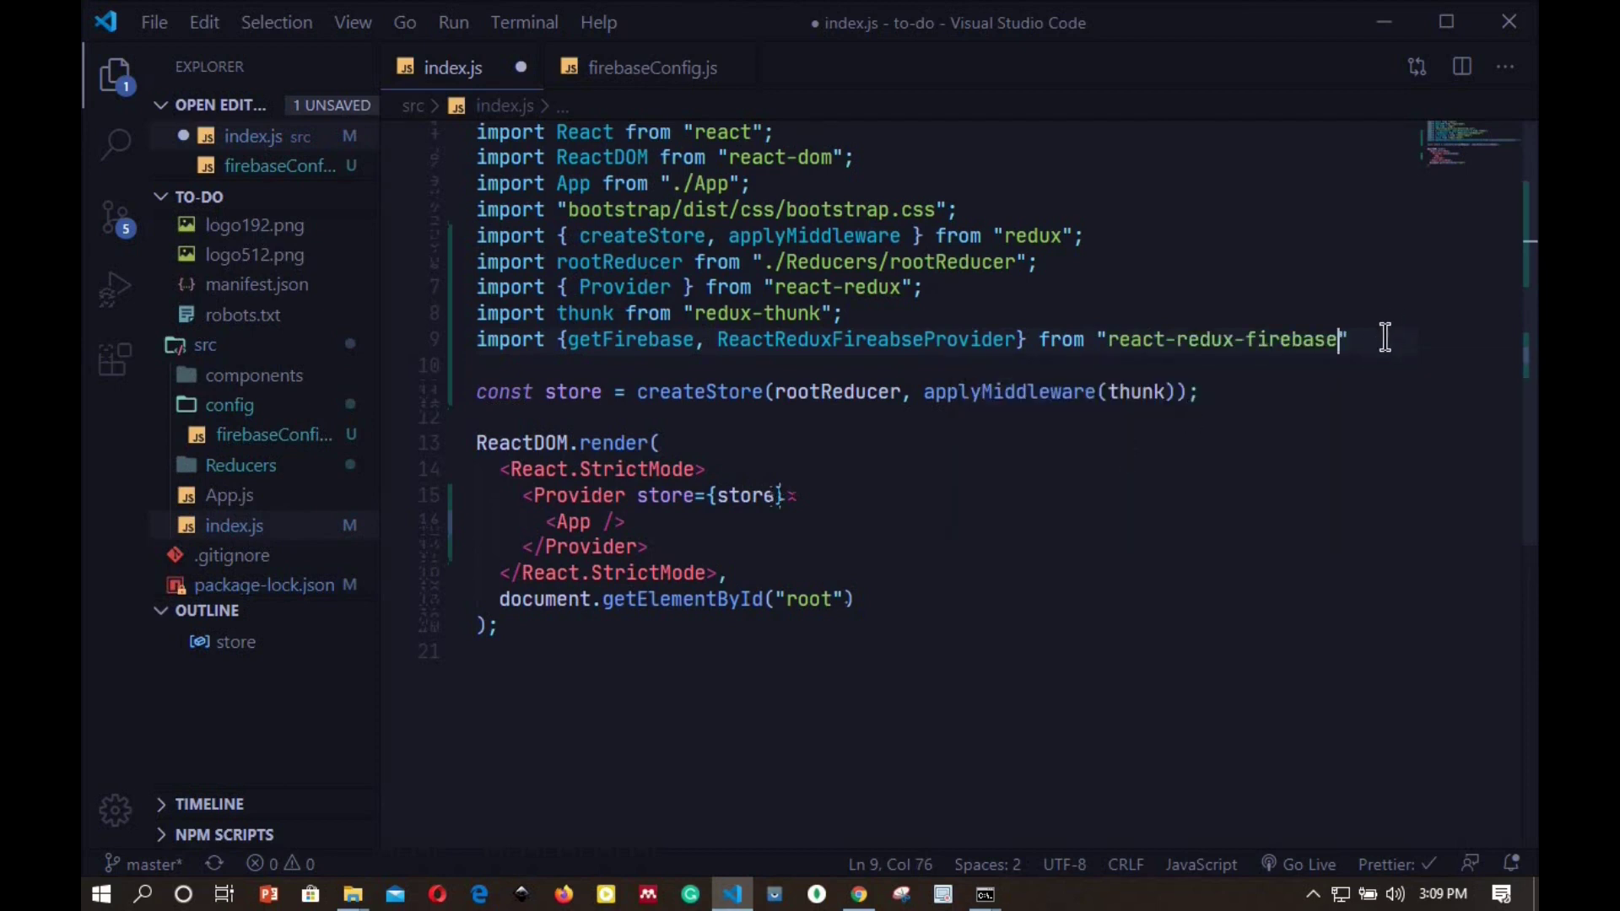
key(End)
text(;)
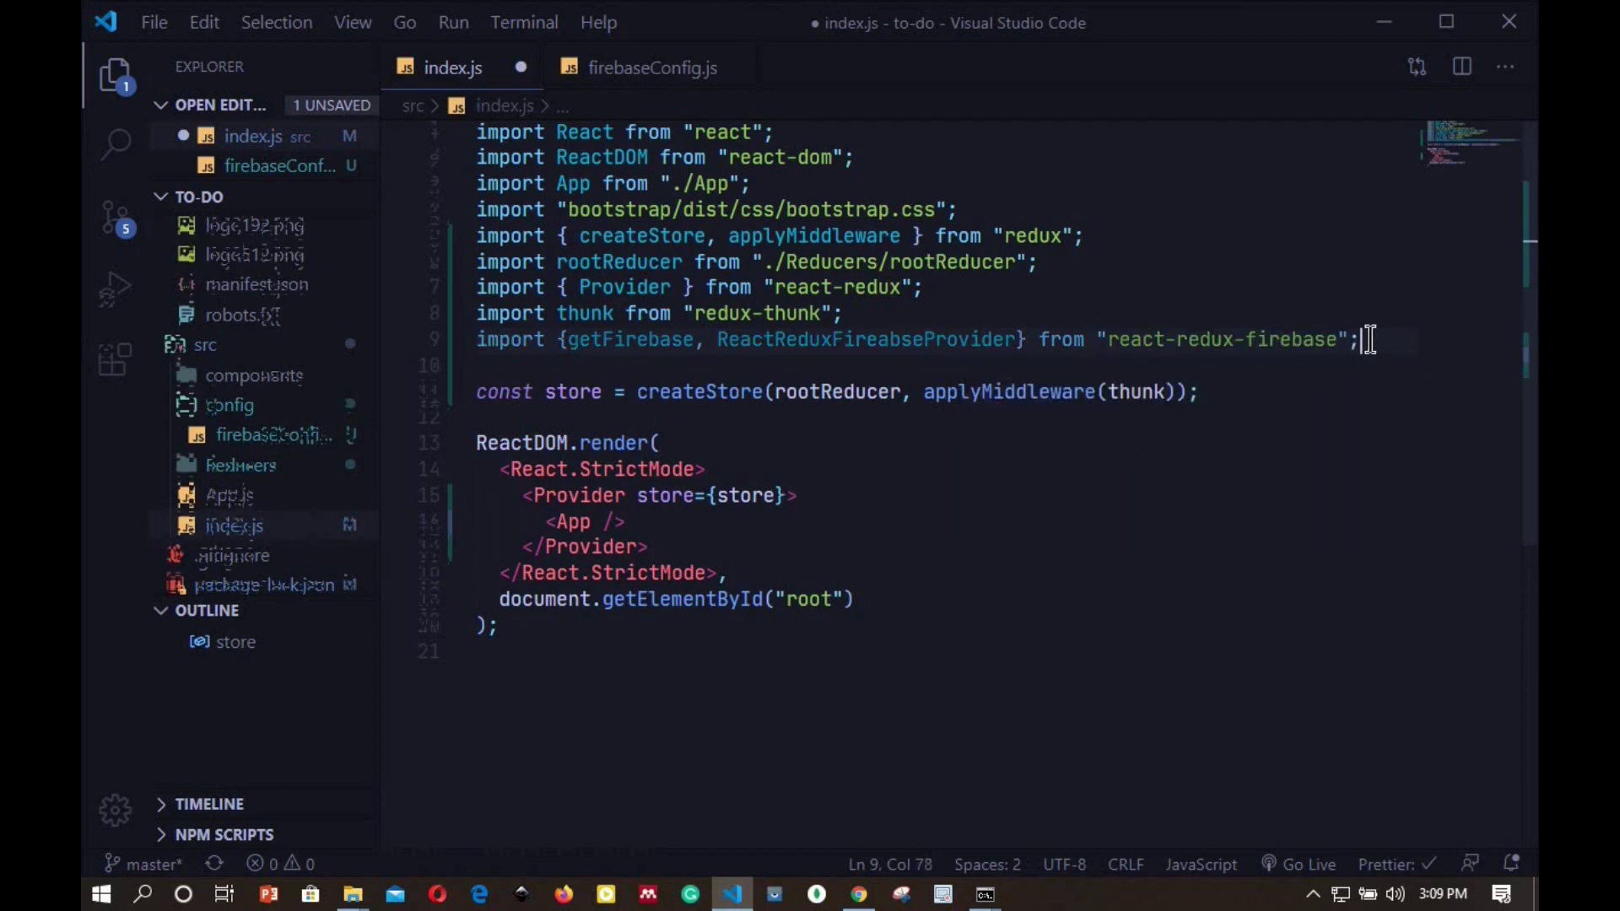
- Change applyMiddleware(thunk) to applyMiddleware(thunk.withExtraArgument({getFirebase}))
drag(568, 339, 696, 344)
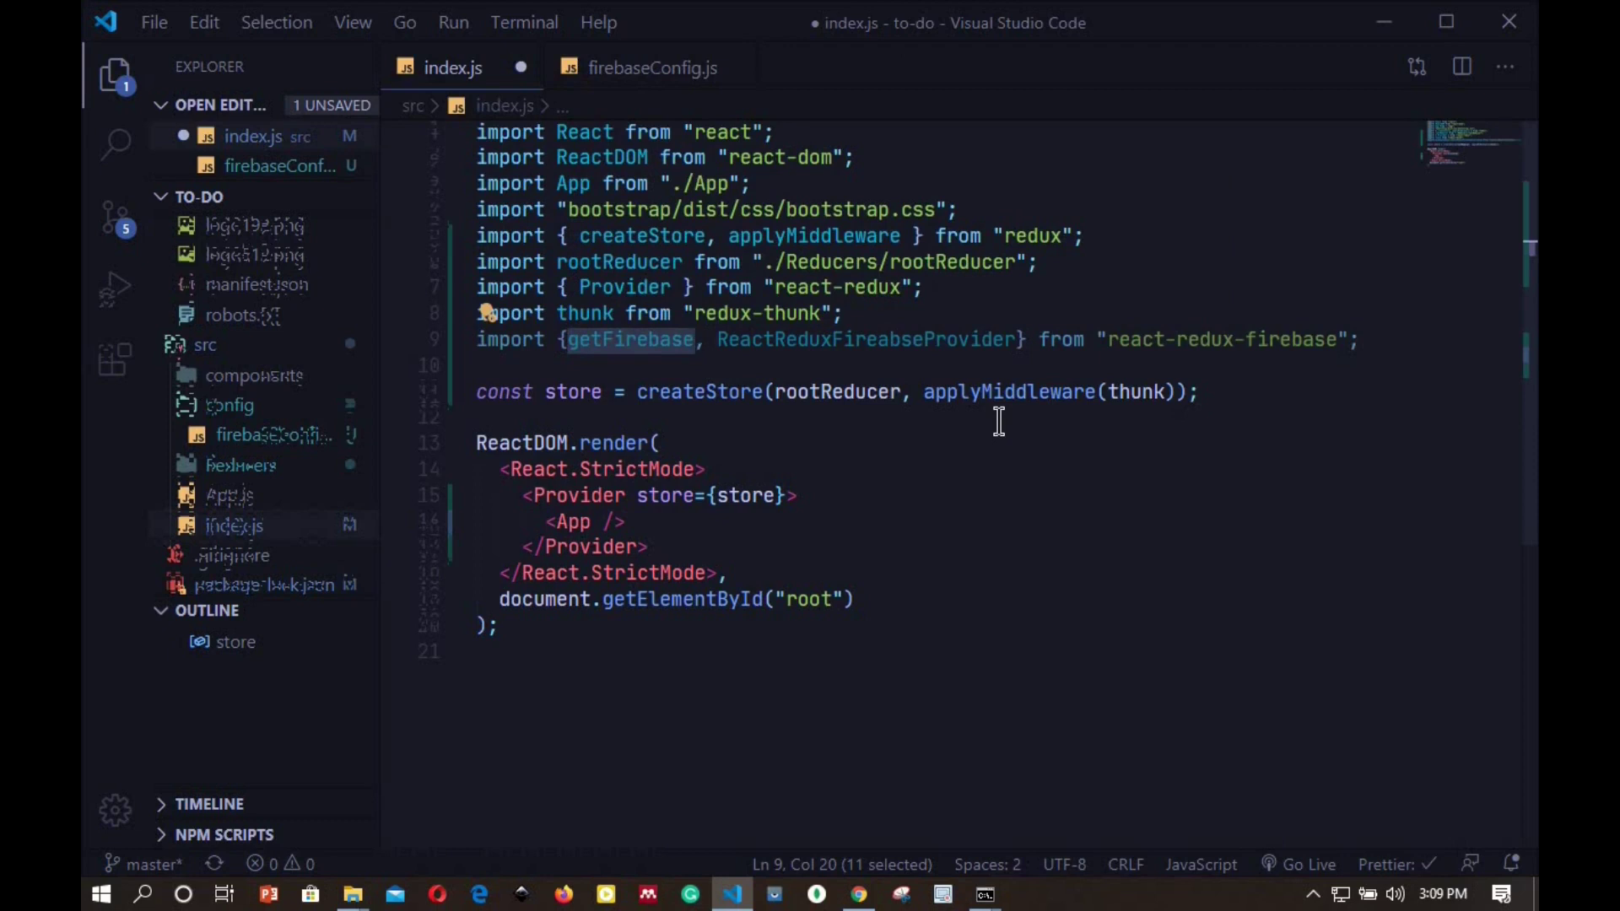
click(694, 340)
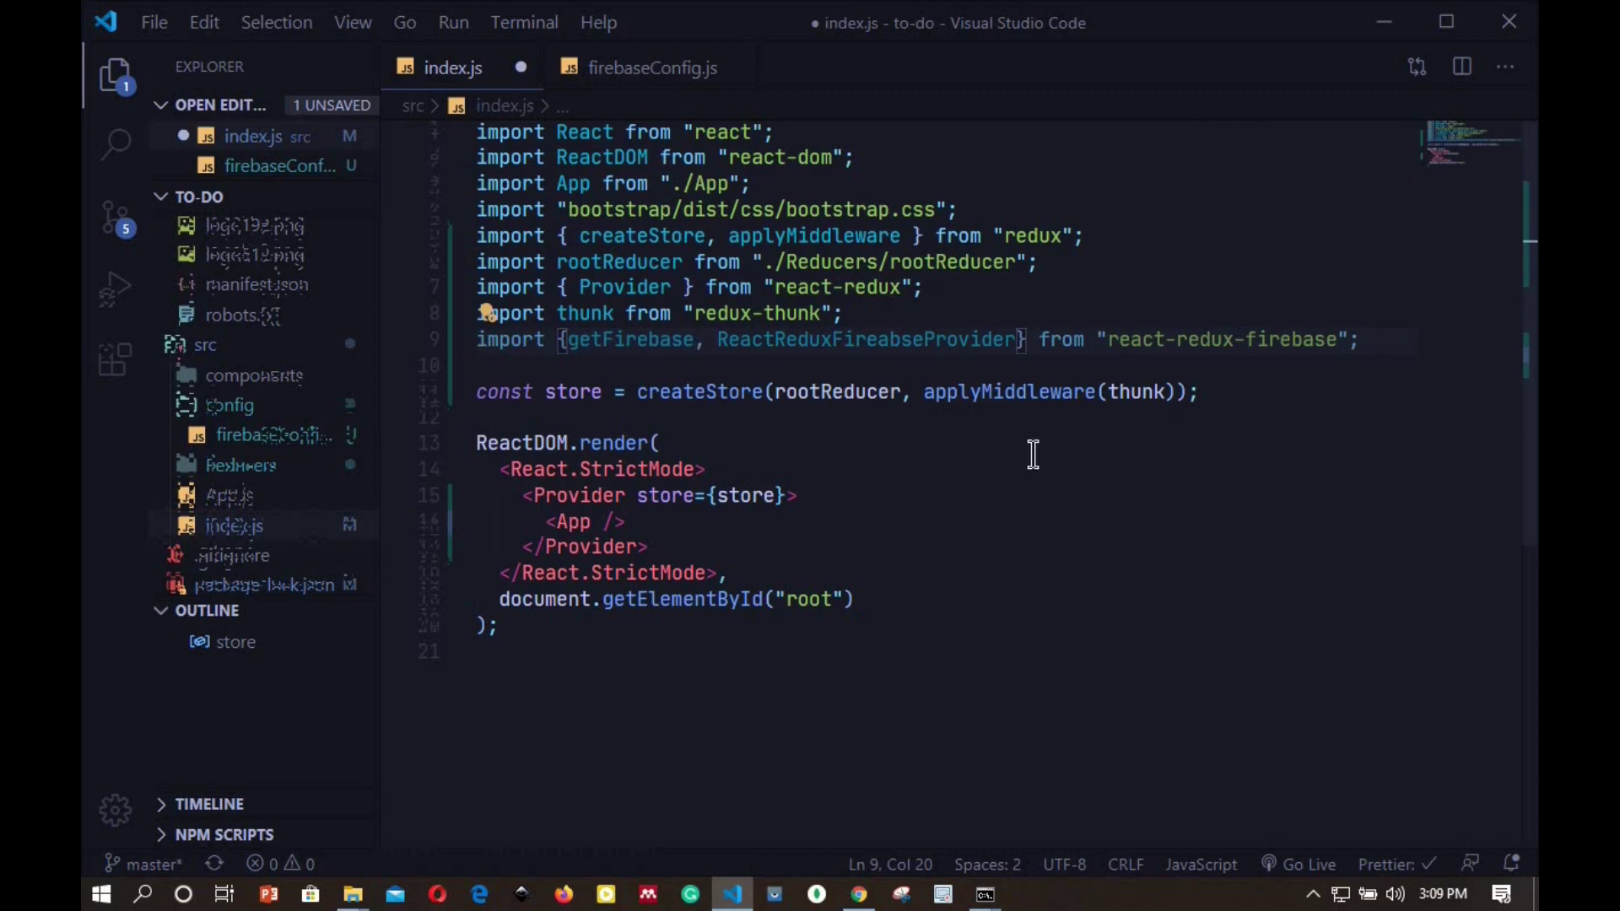
click(1165, 390)
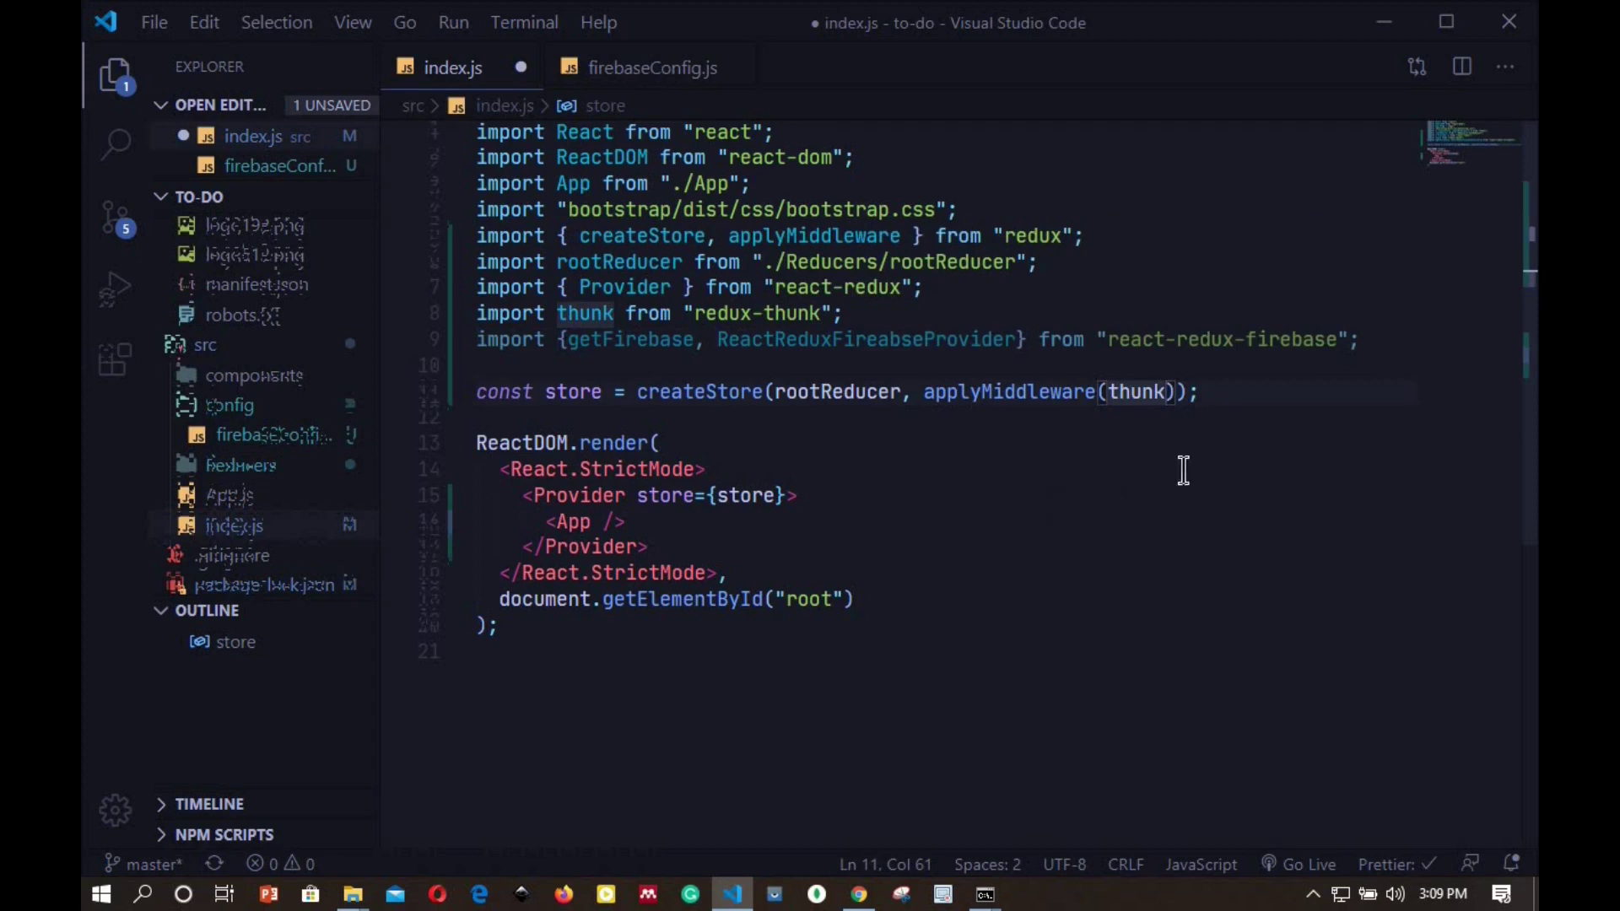
text(.)
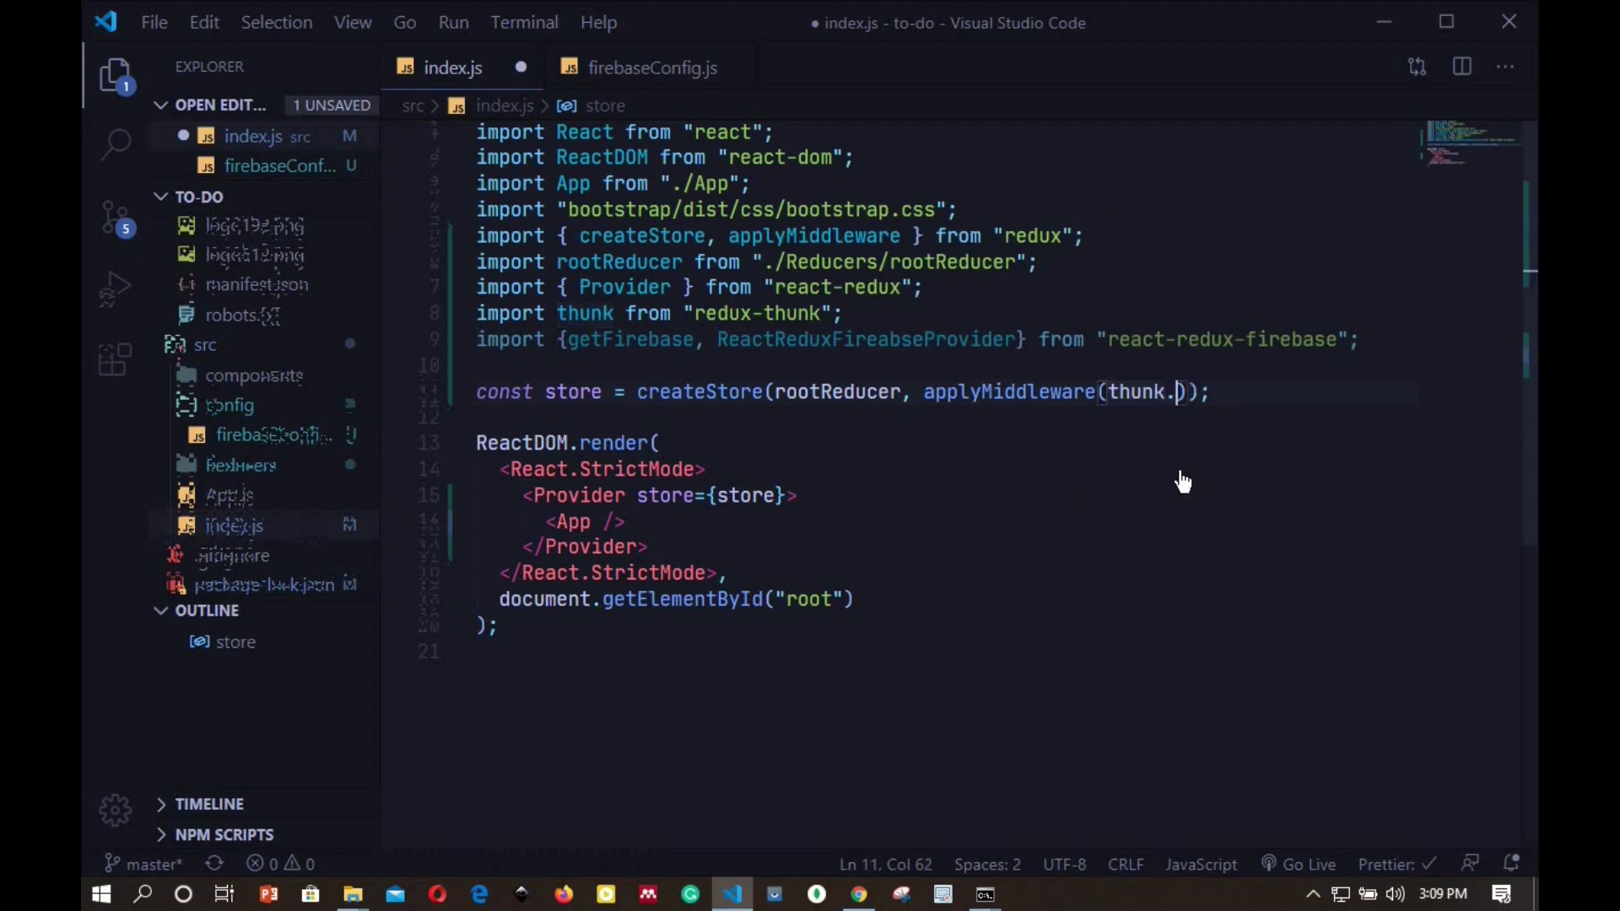
text(with)
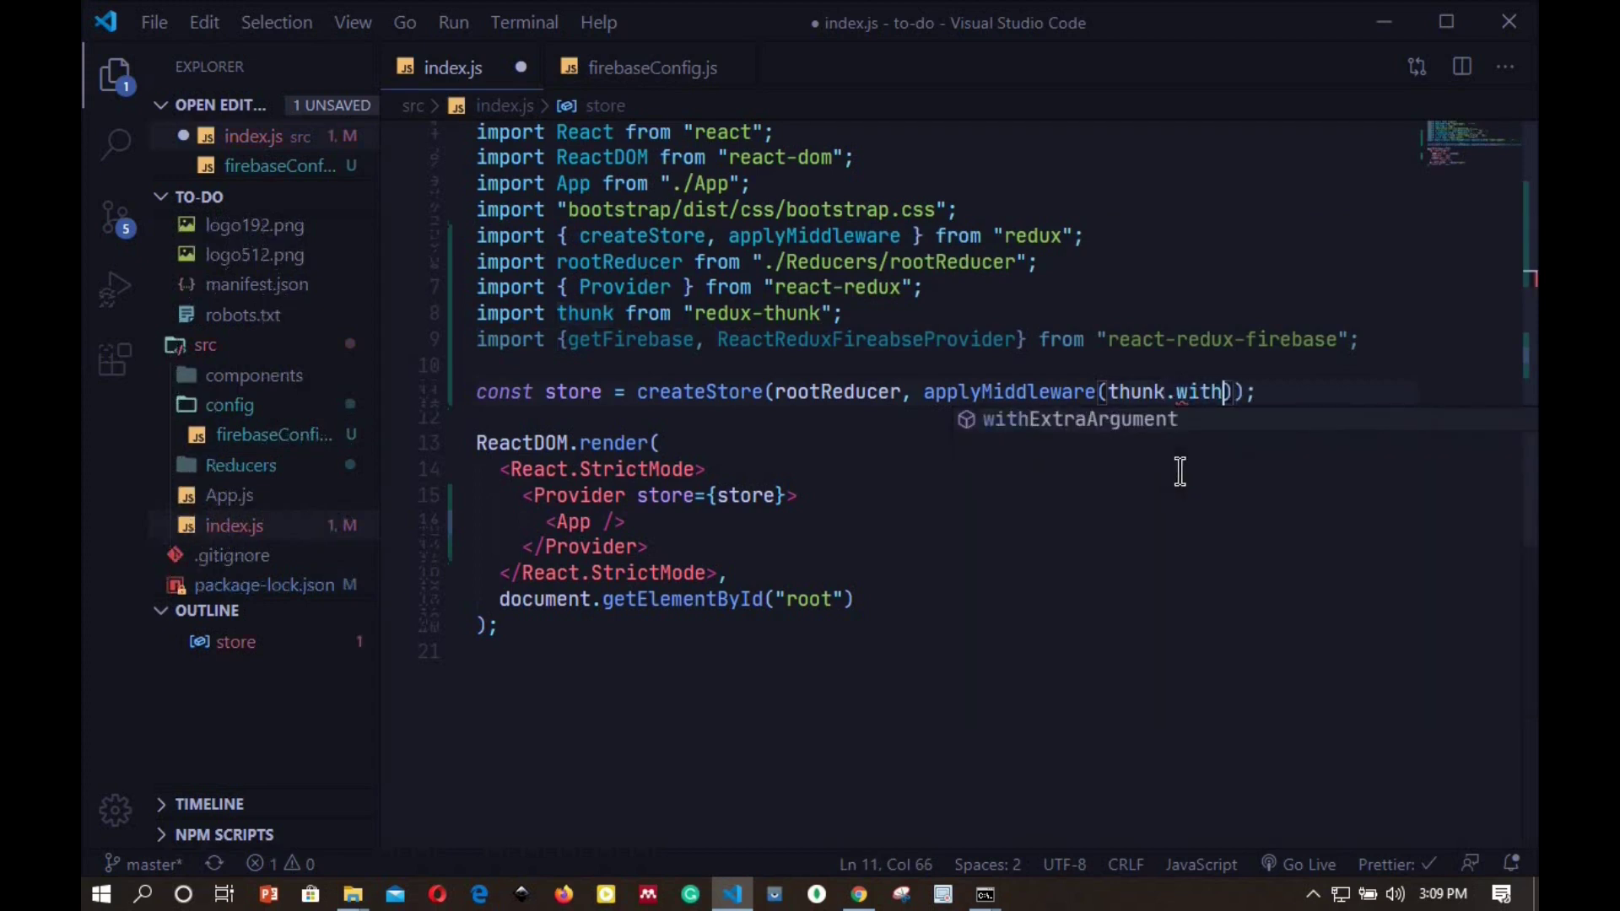
key(Tab)
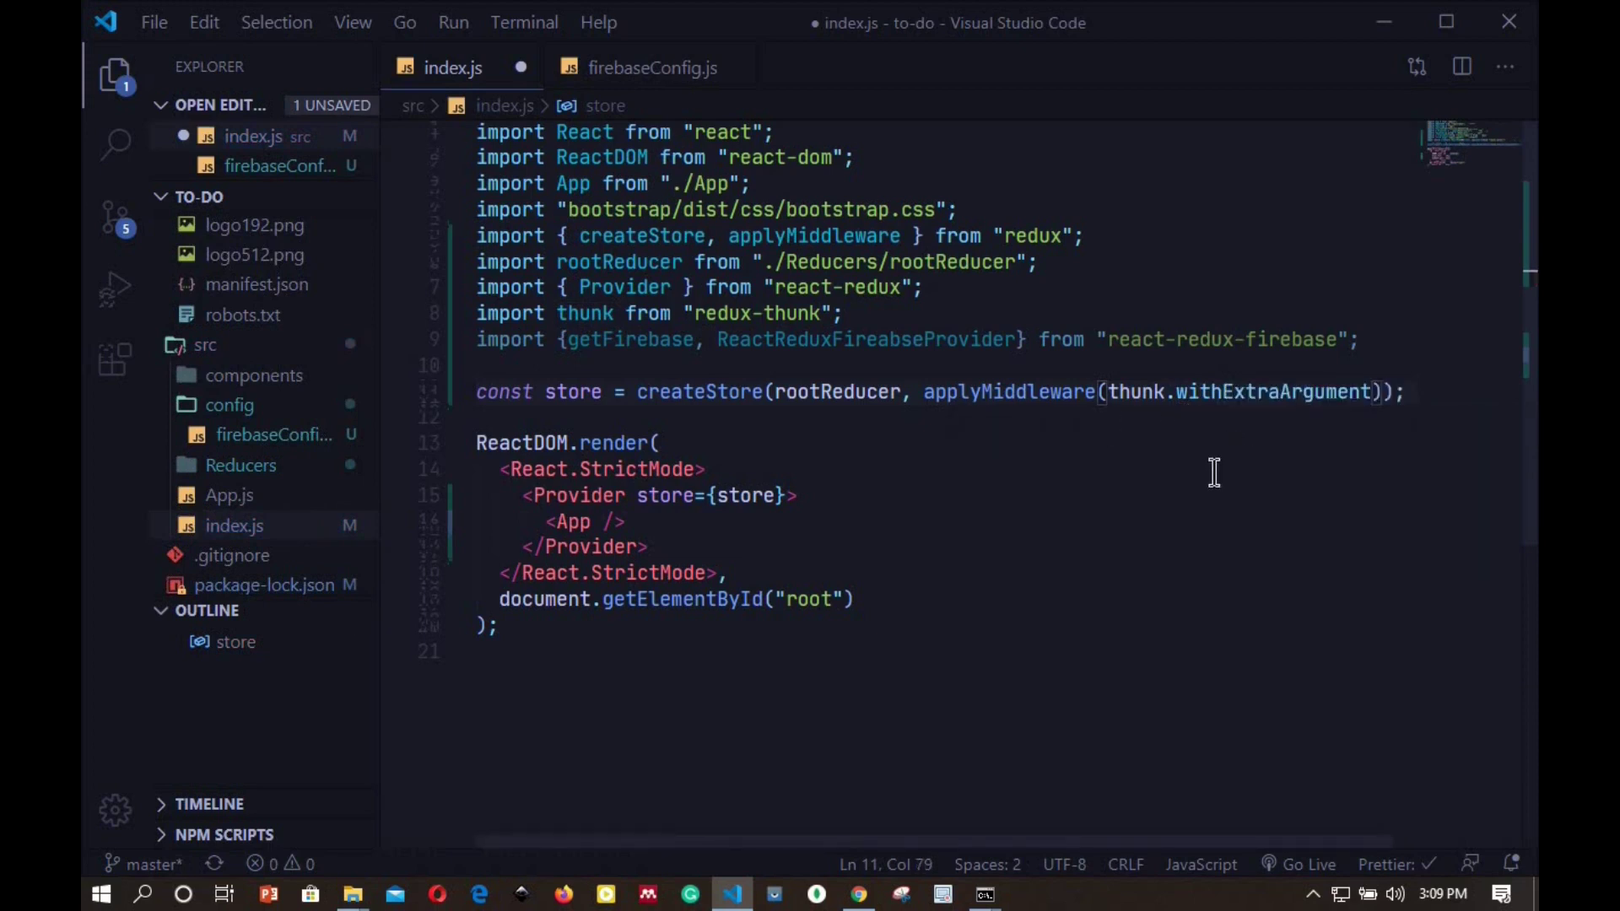
text(()
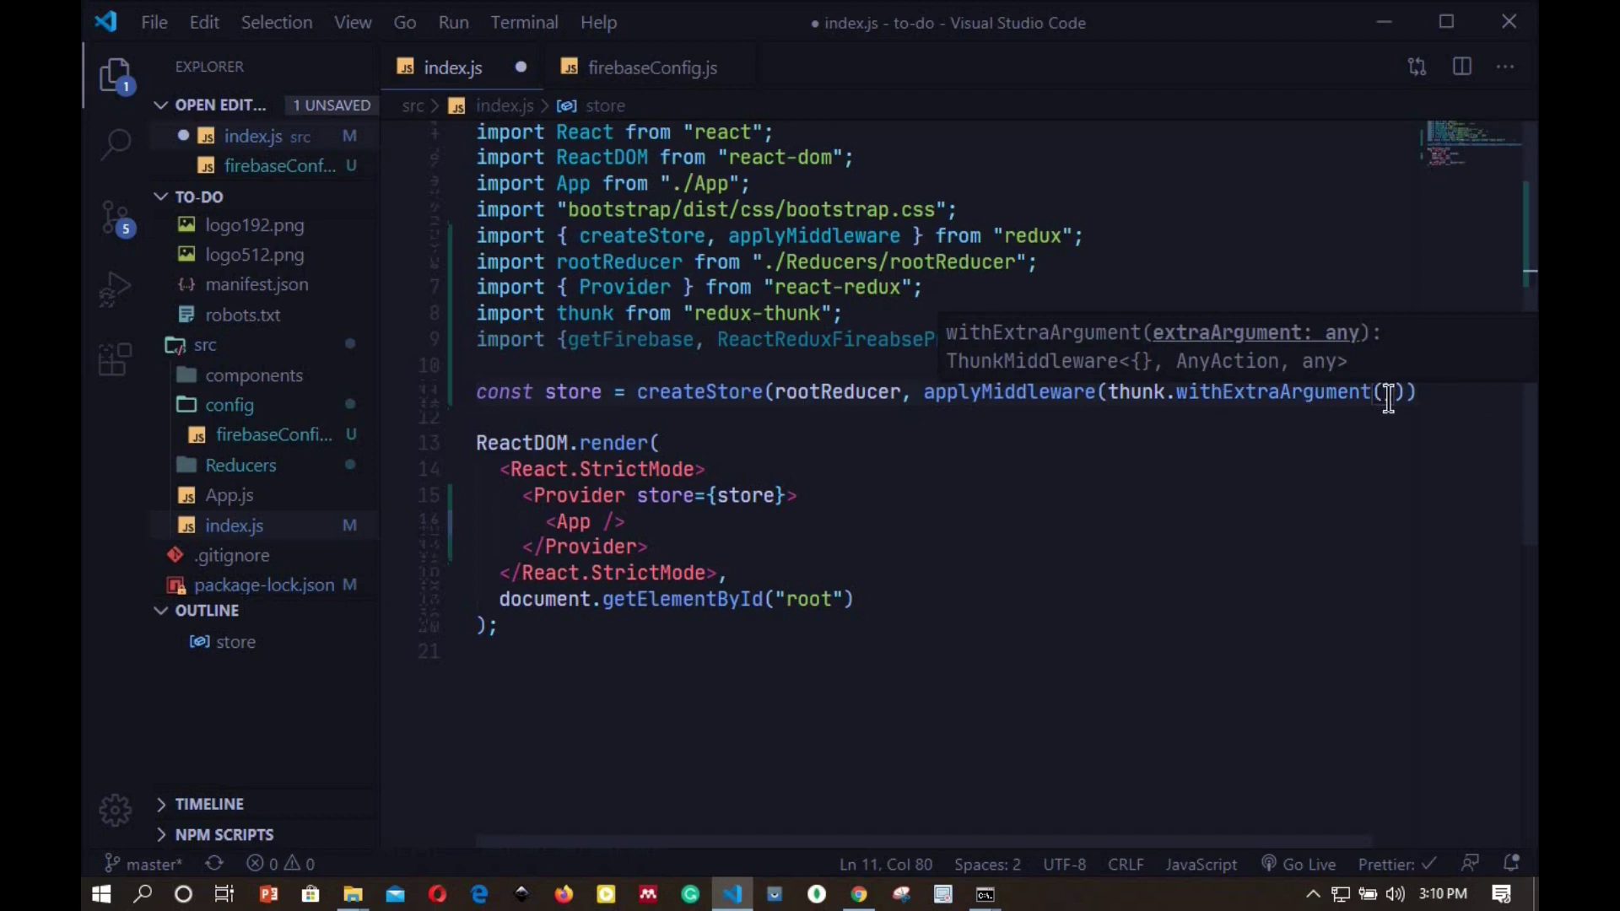
text({)
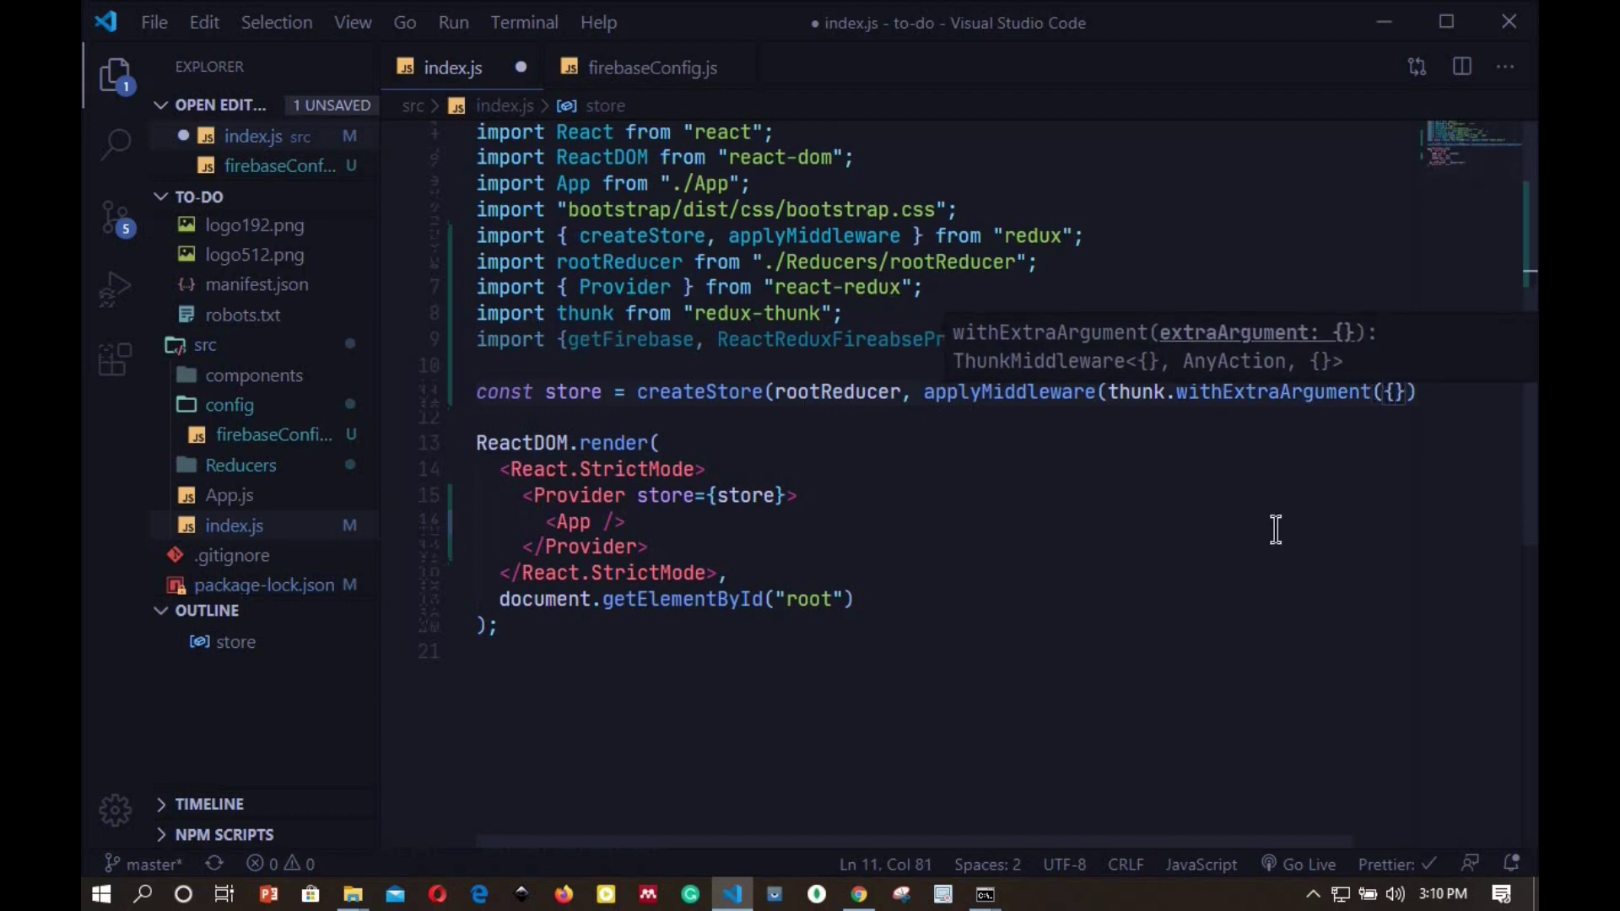
text(get)
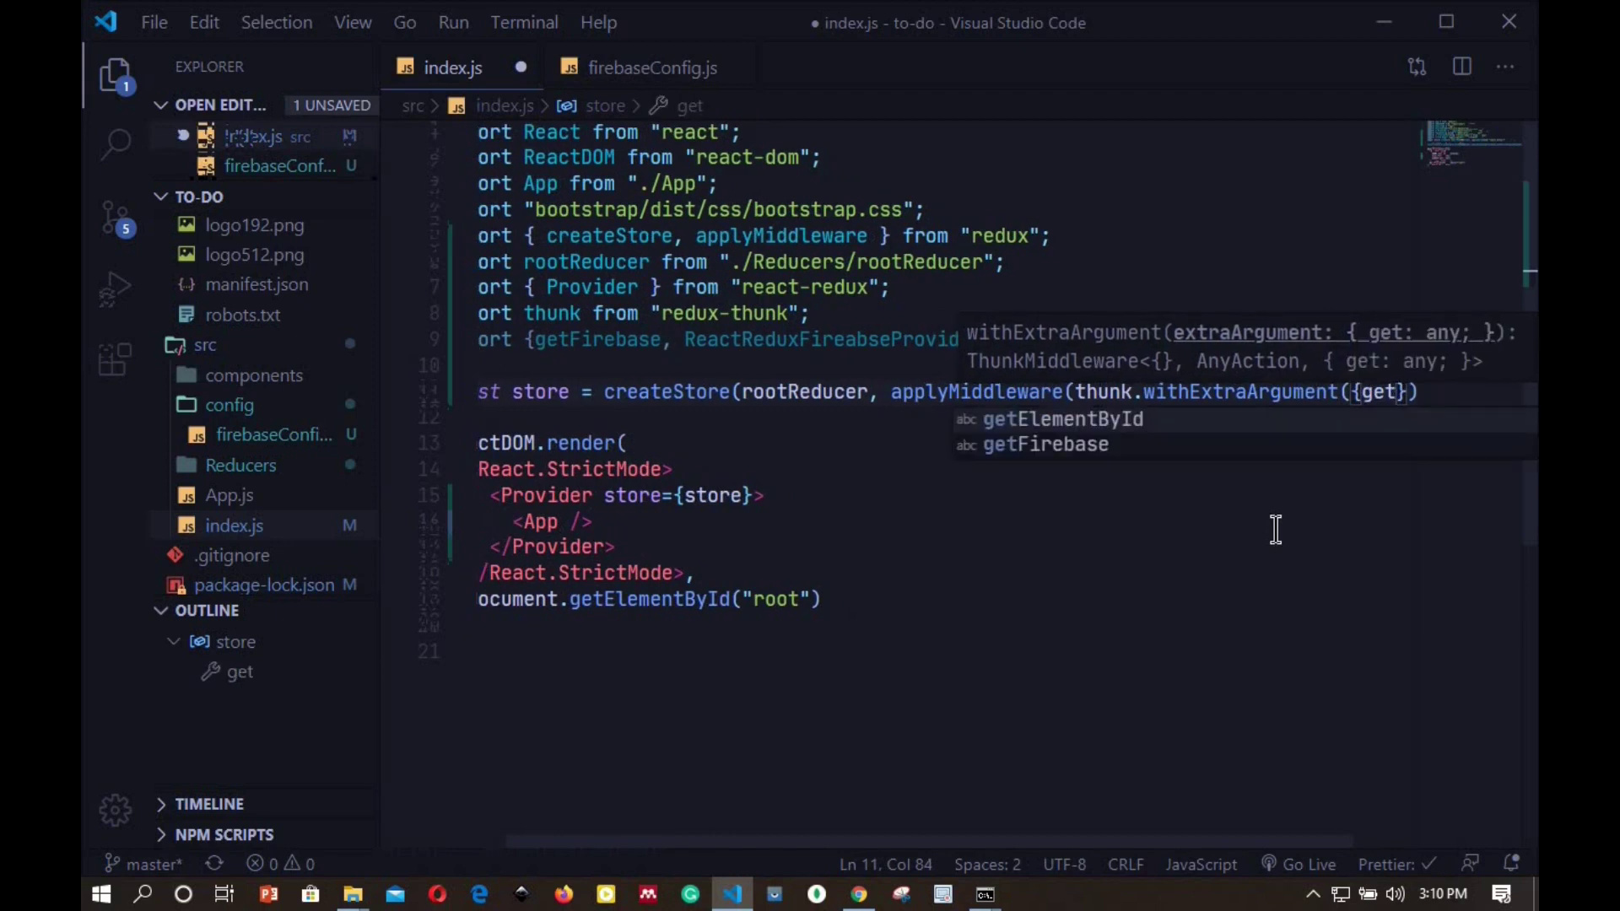
click(1077, 445)
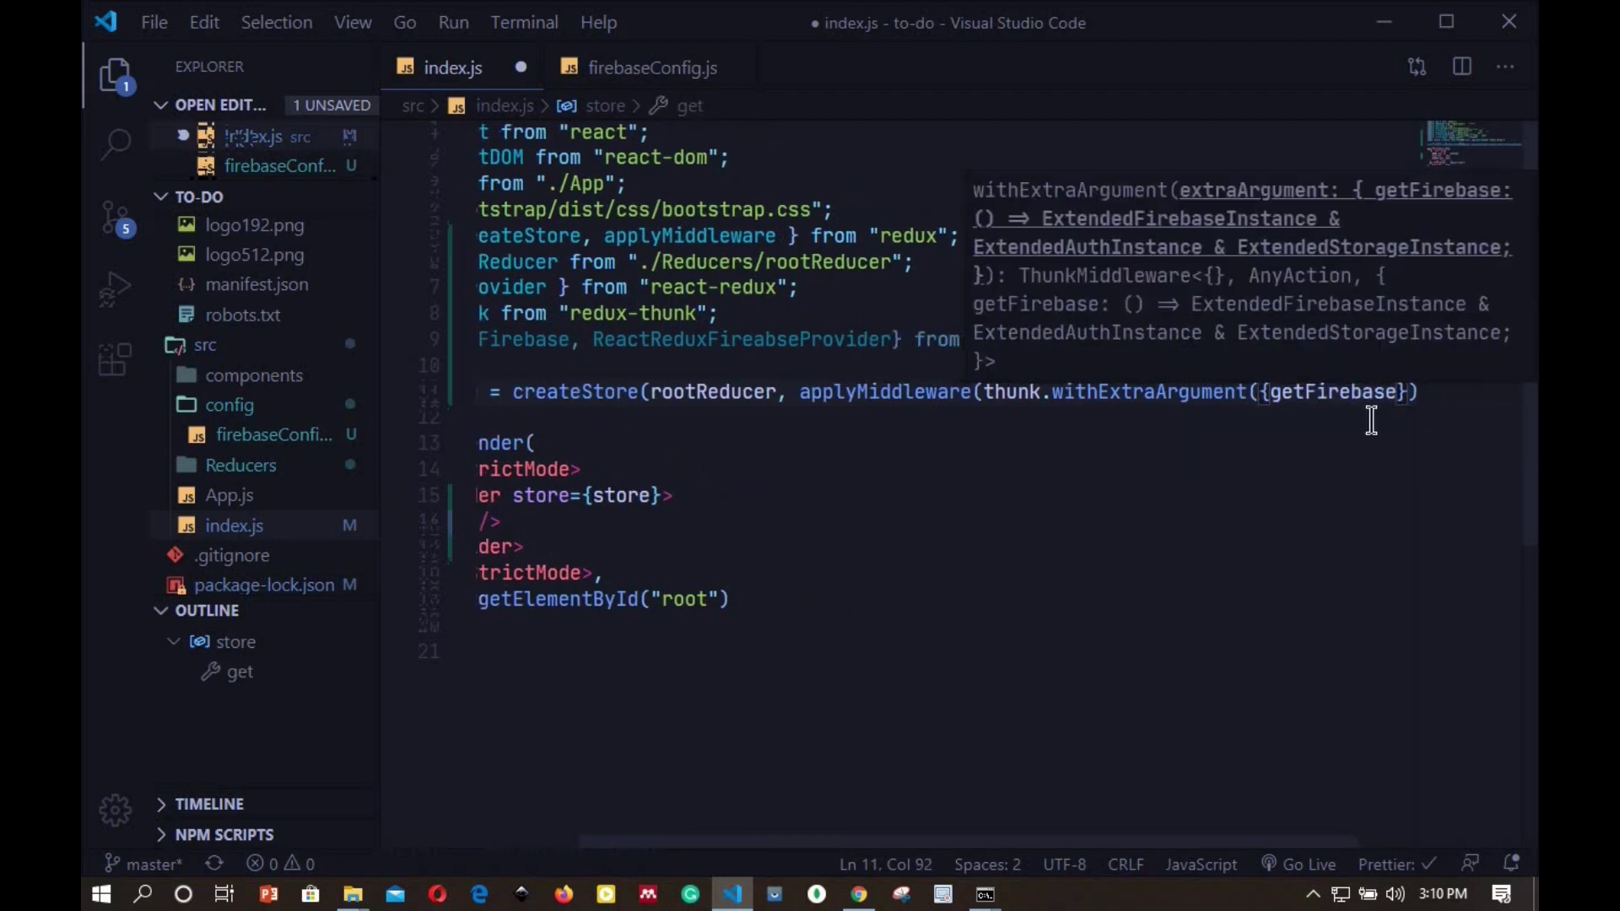
- Declare const rrfProps = { firebase } above the ReactDOM.render call
click(1371, 507)
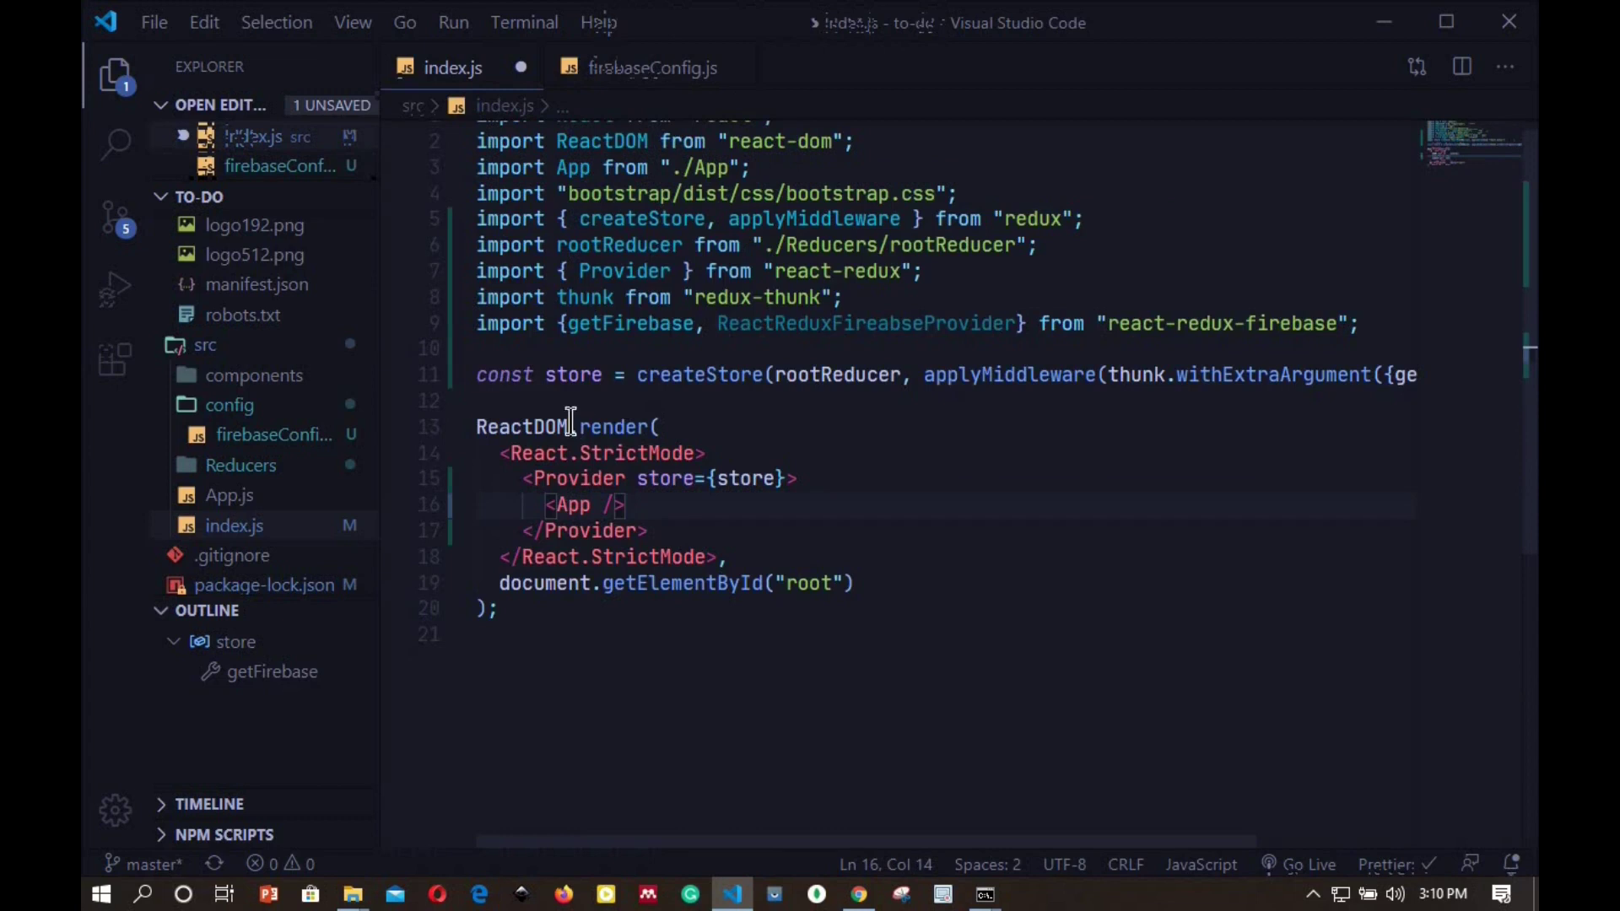
click(548, 401)
key(Return)
key(Return)
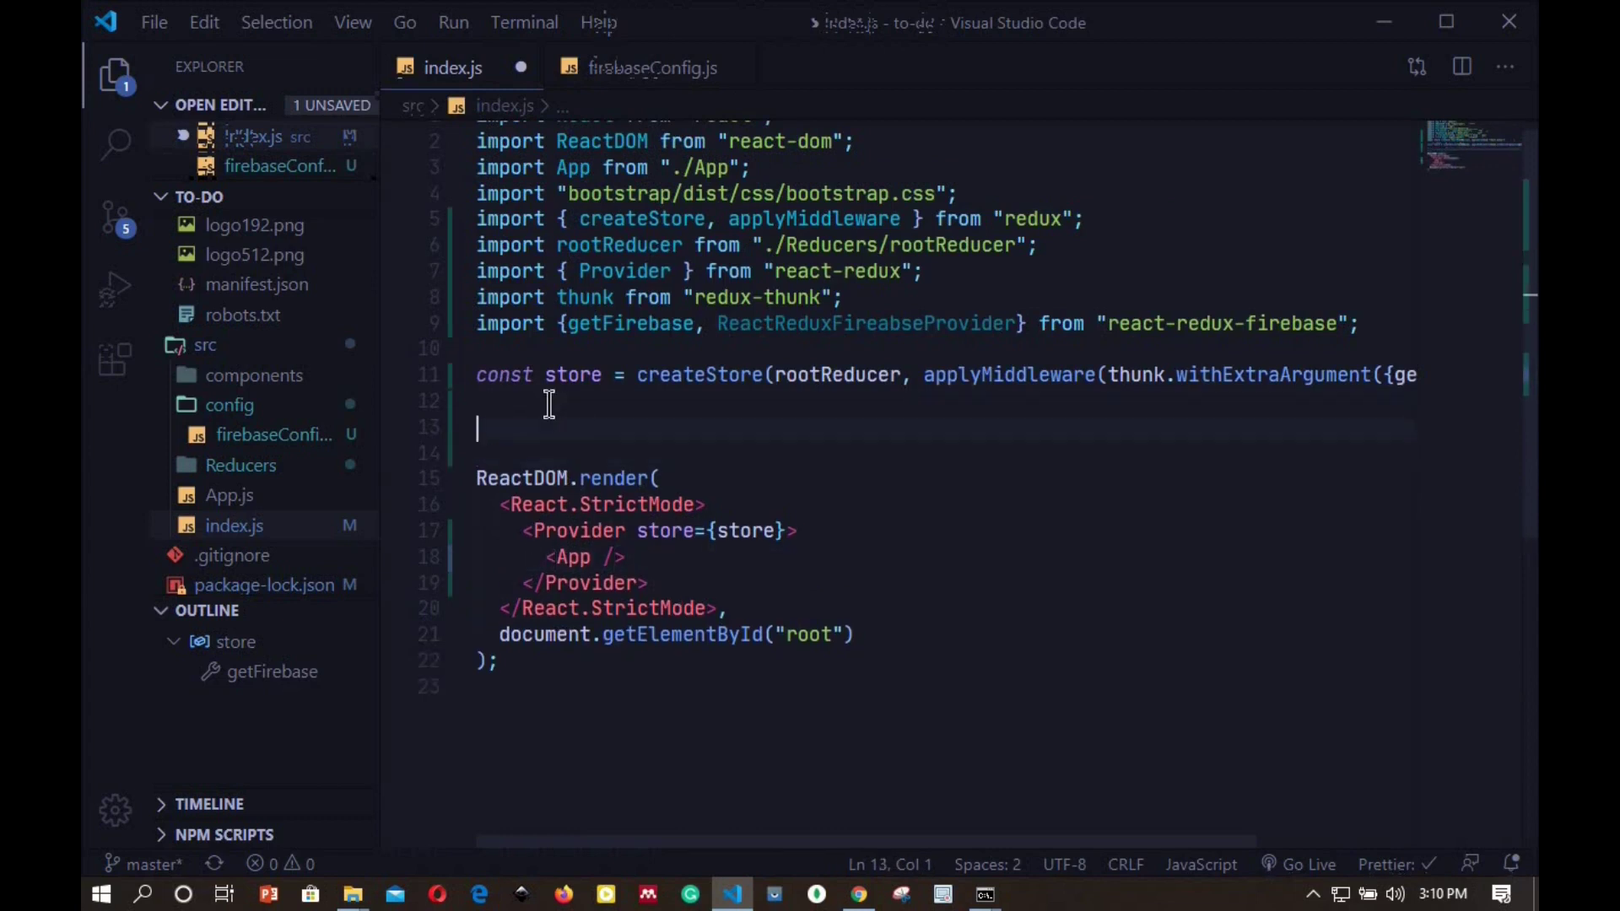
text(co)
text(nst)
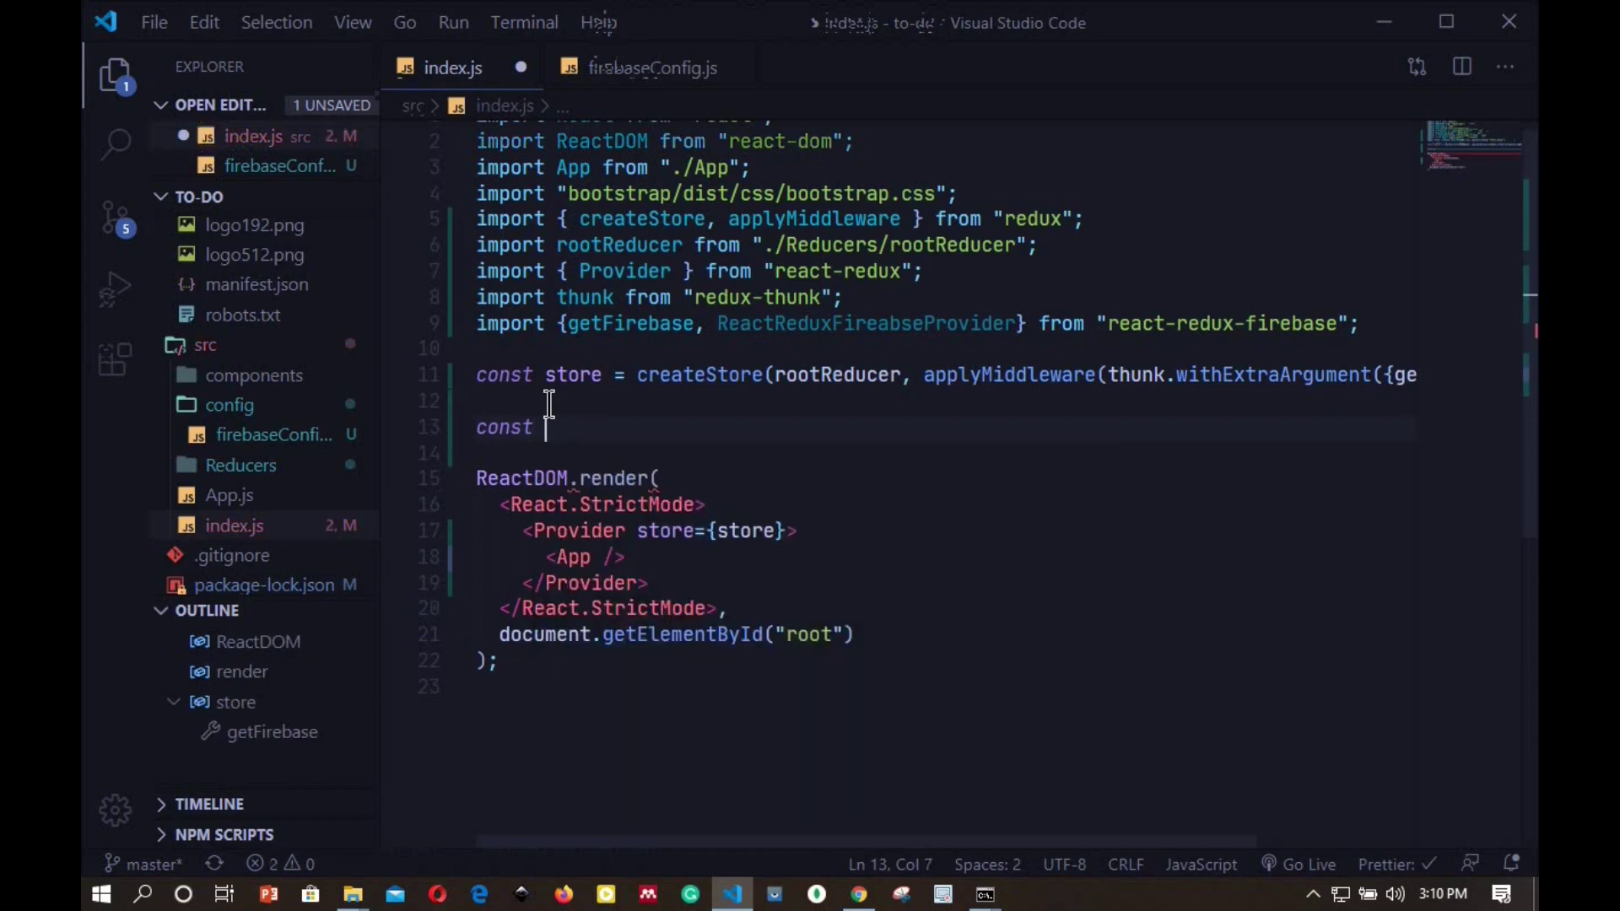
text( rrf)
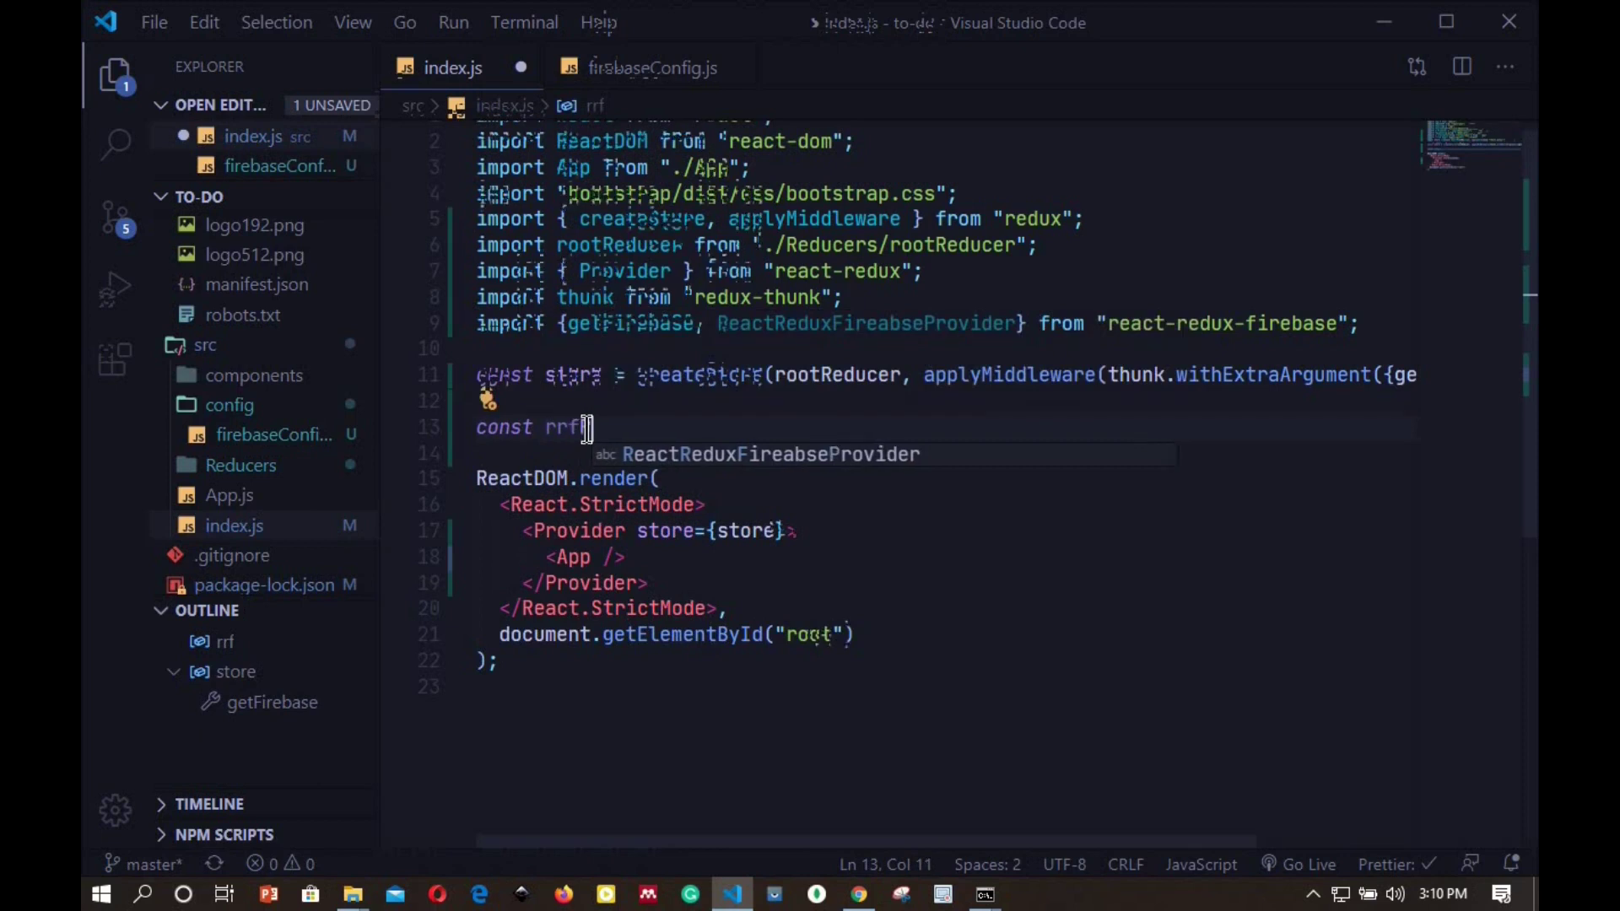
text(Props)
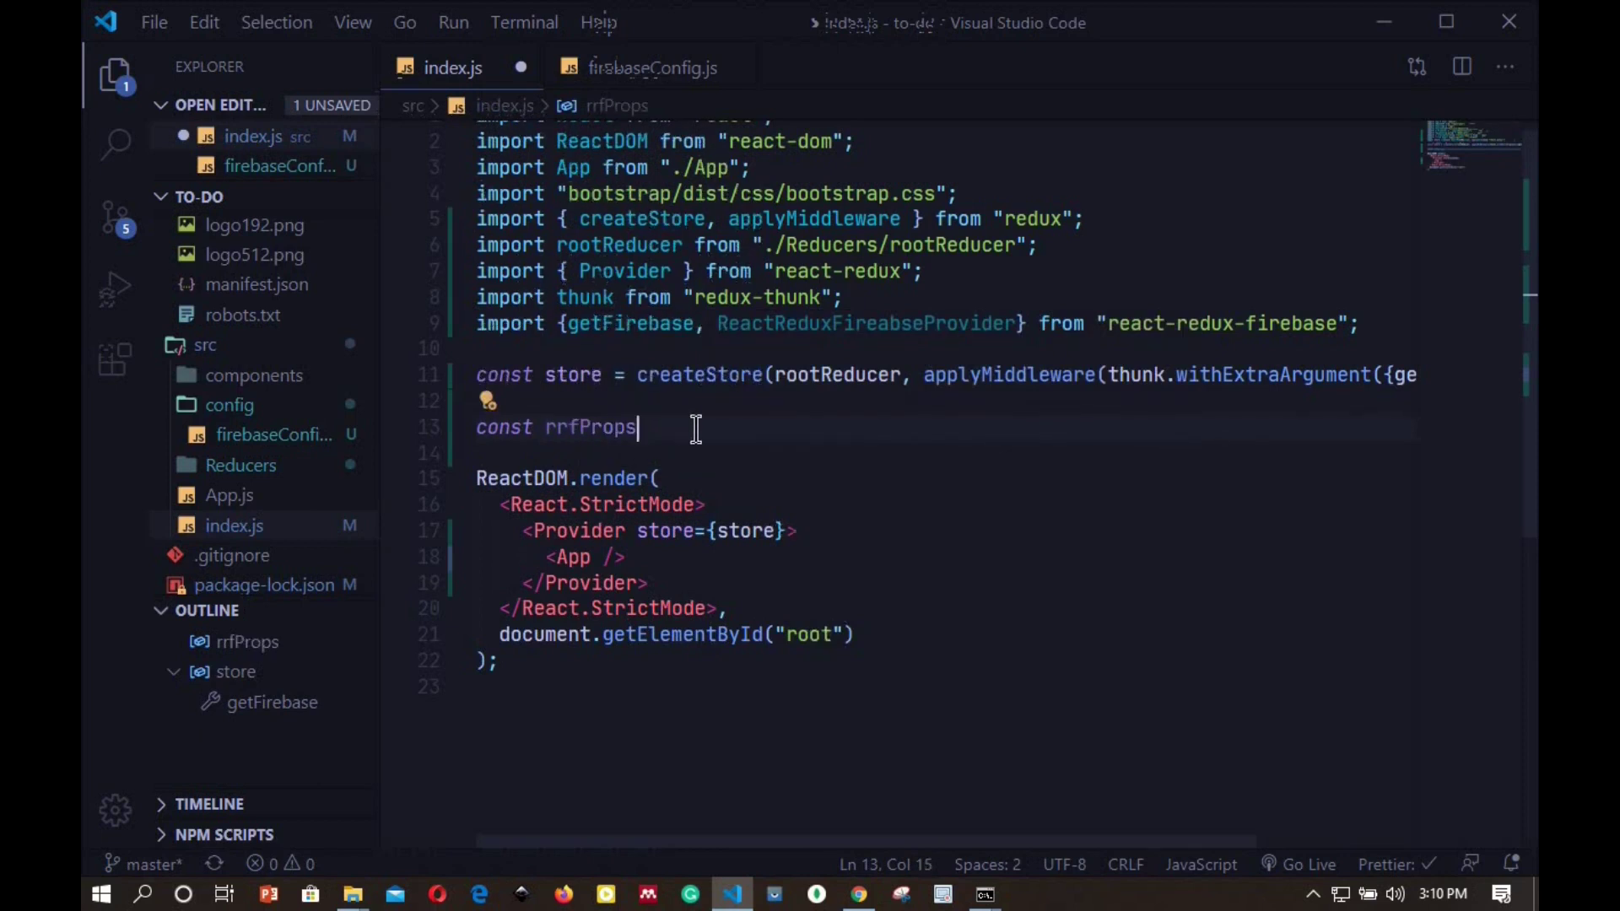
text(=)
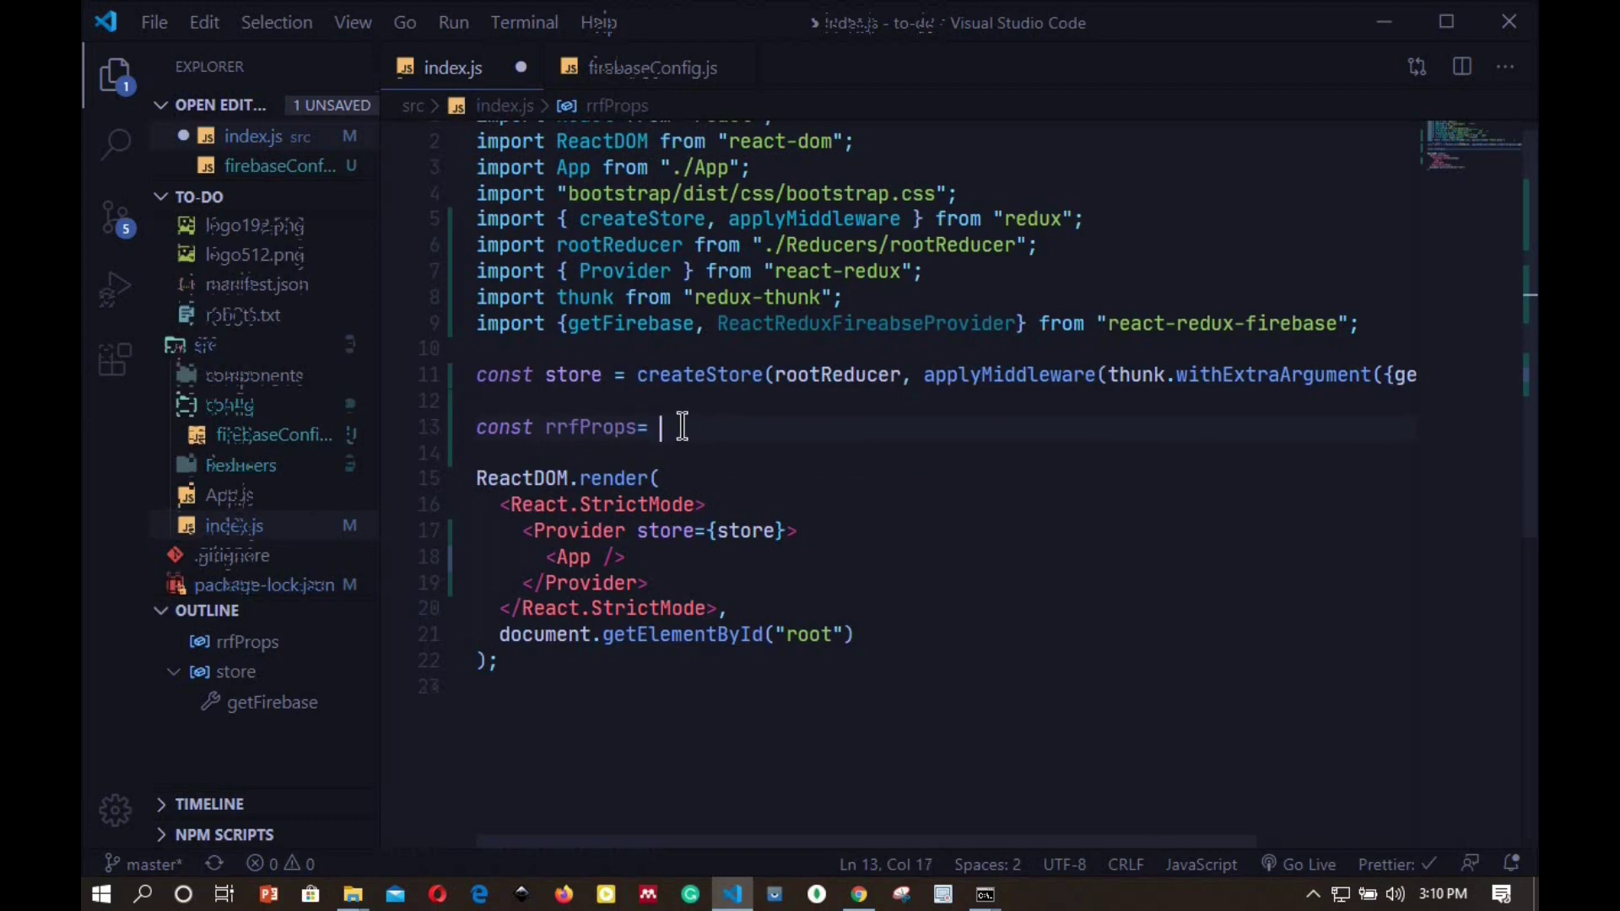
text( {)
key(Return)
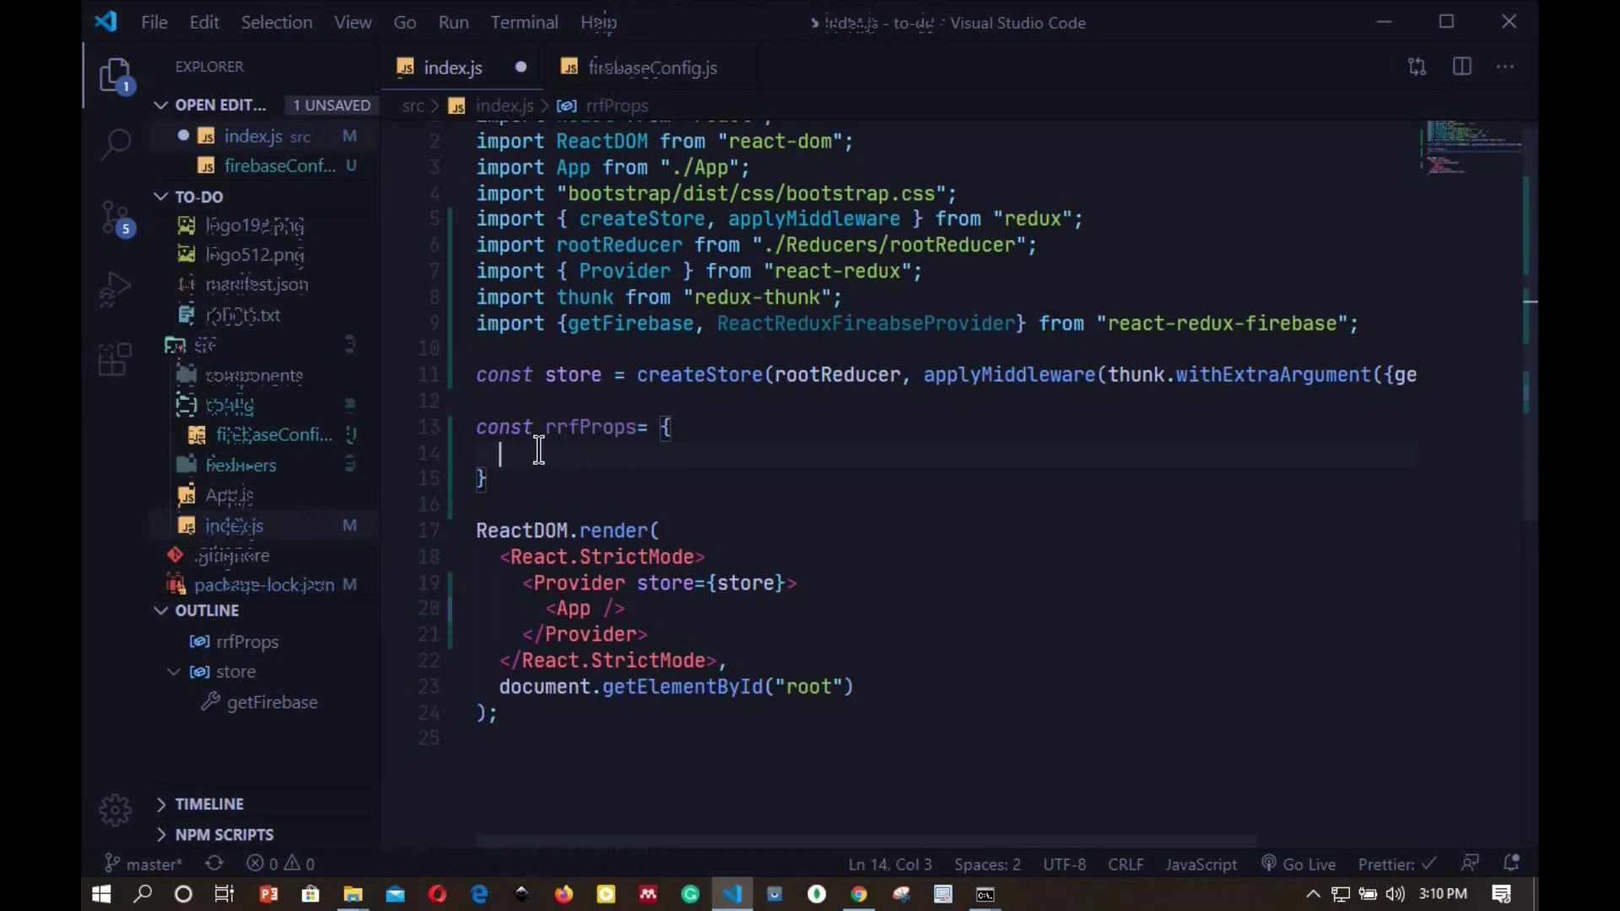
text(fir)
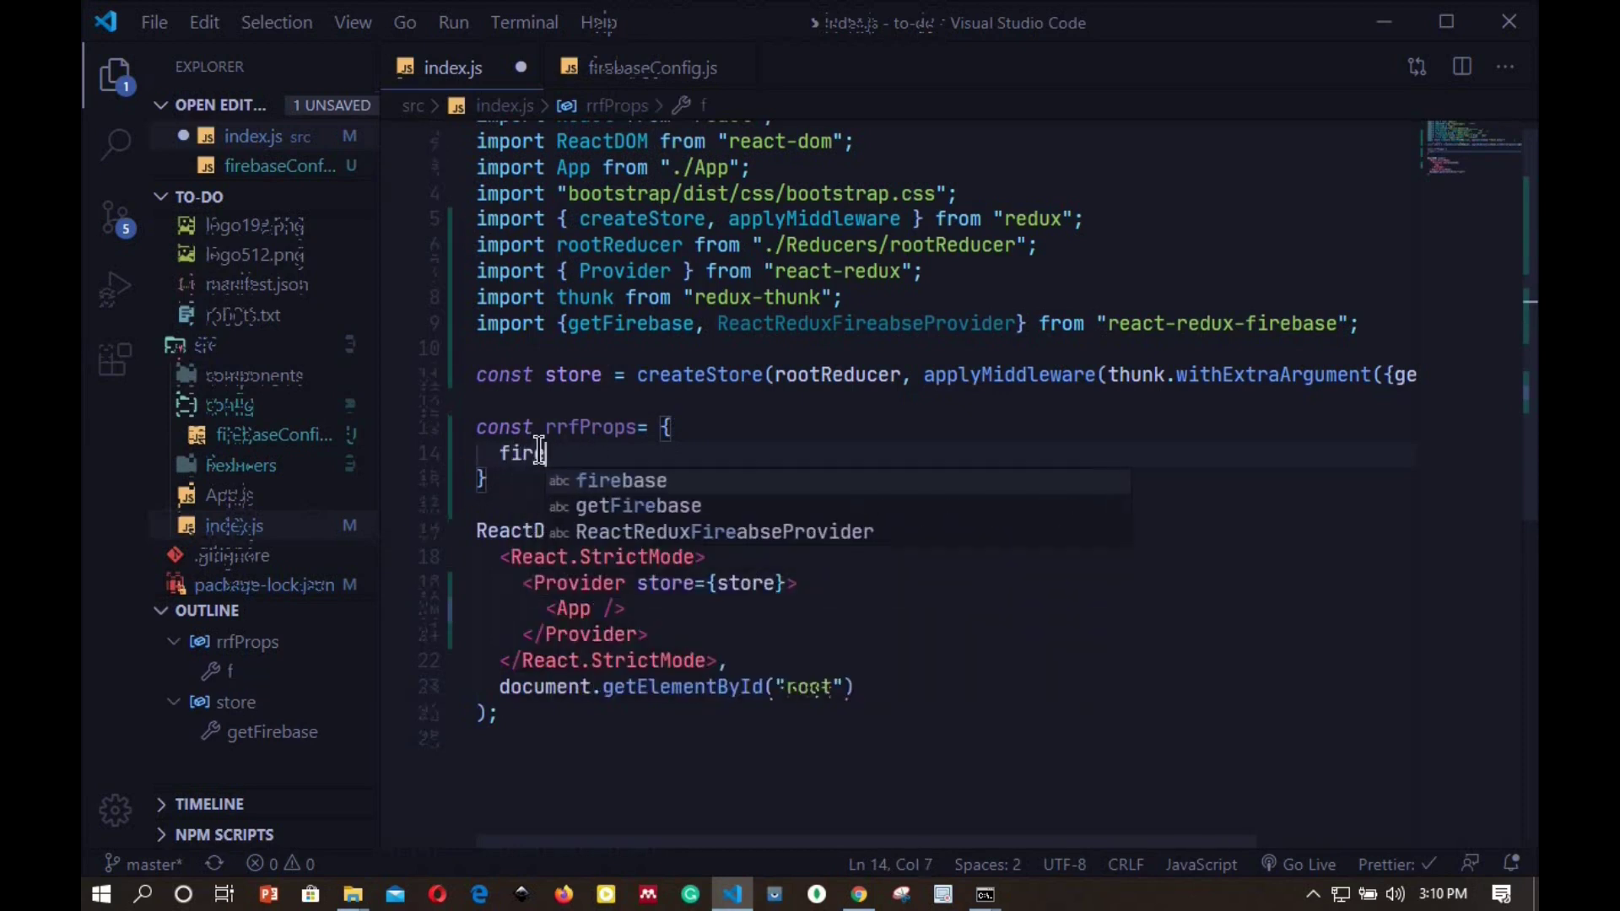
text(e)
key(Tab)
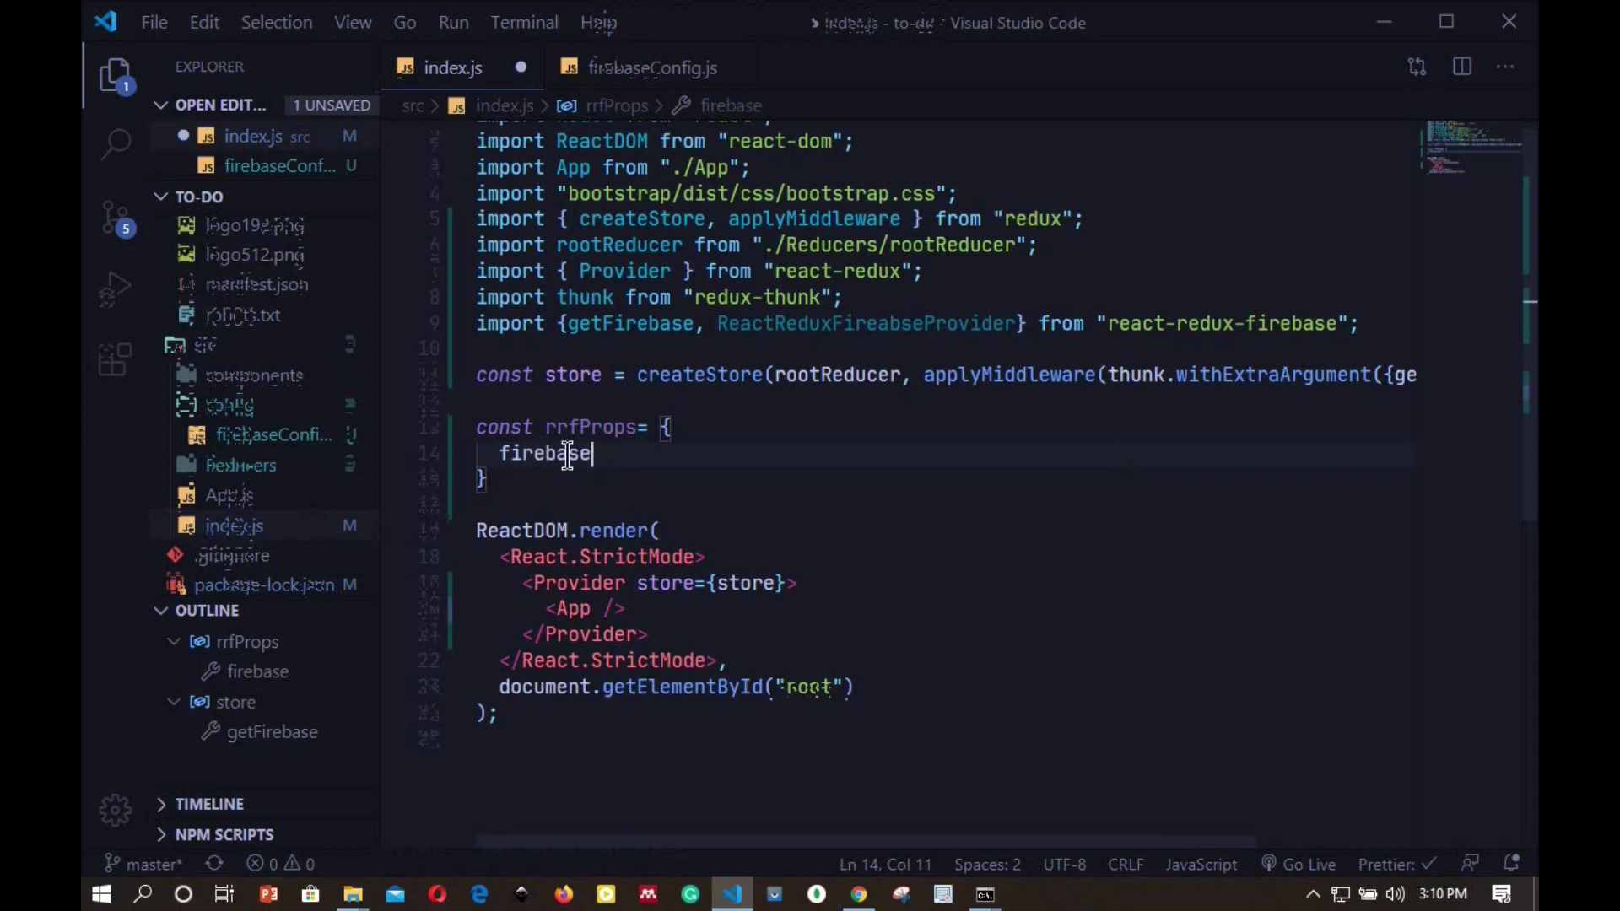
click(655, 70)
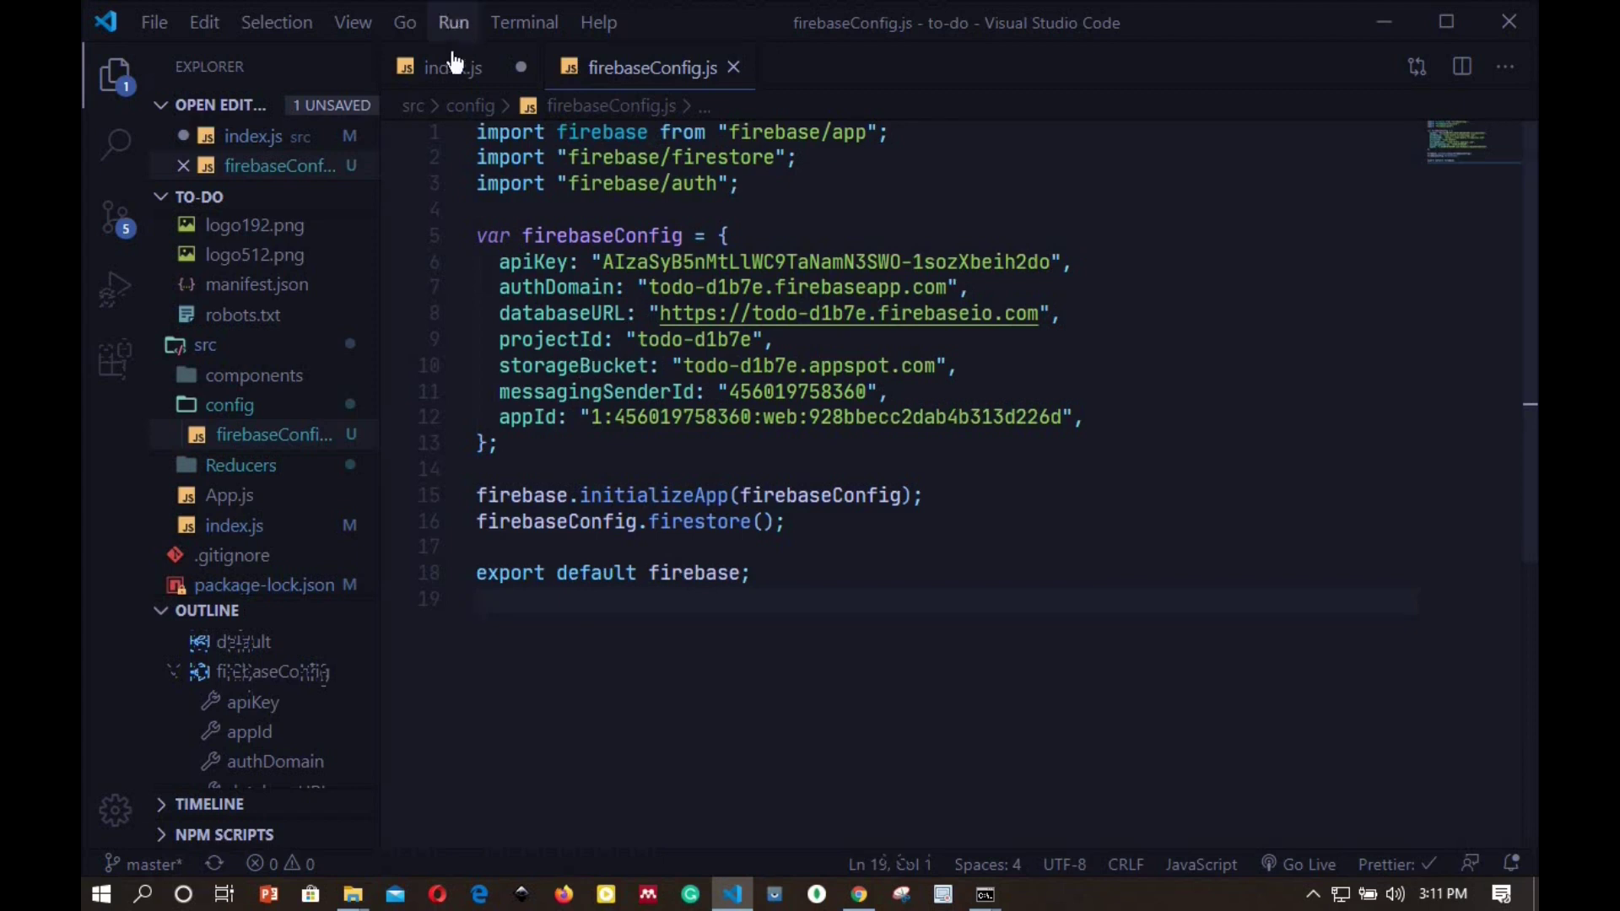
click(452, 67)
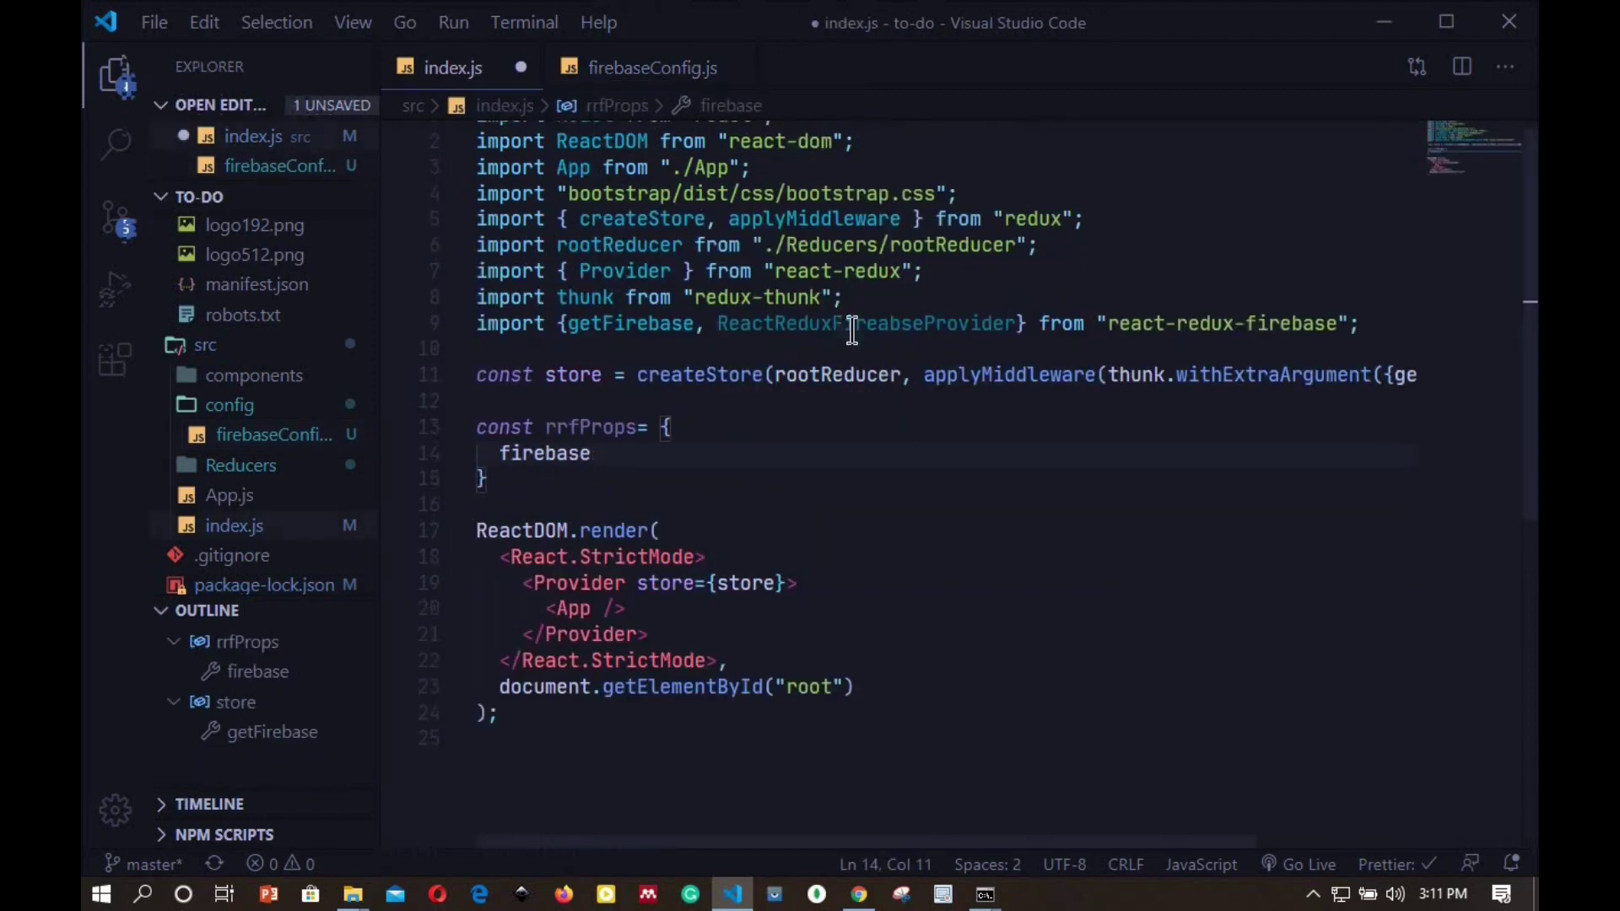
- Add import firebase from './config/firebaseConfig'; on line 10
click(1380, 324)
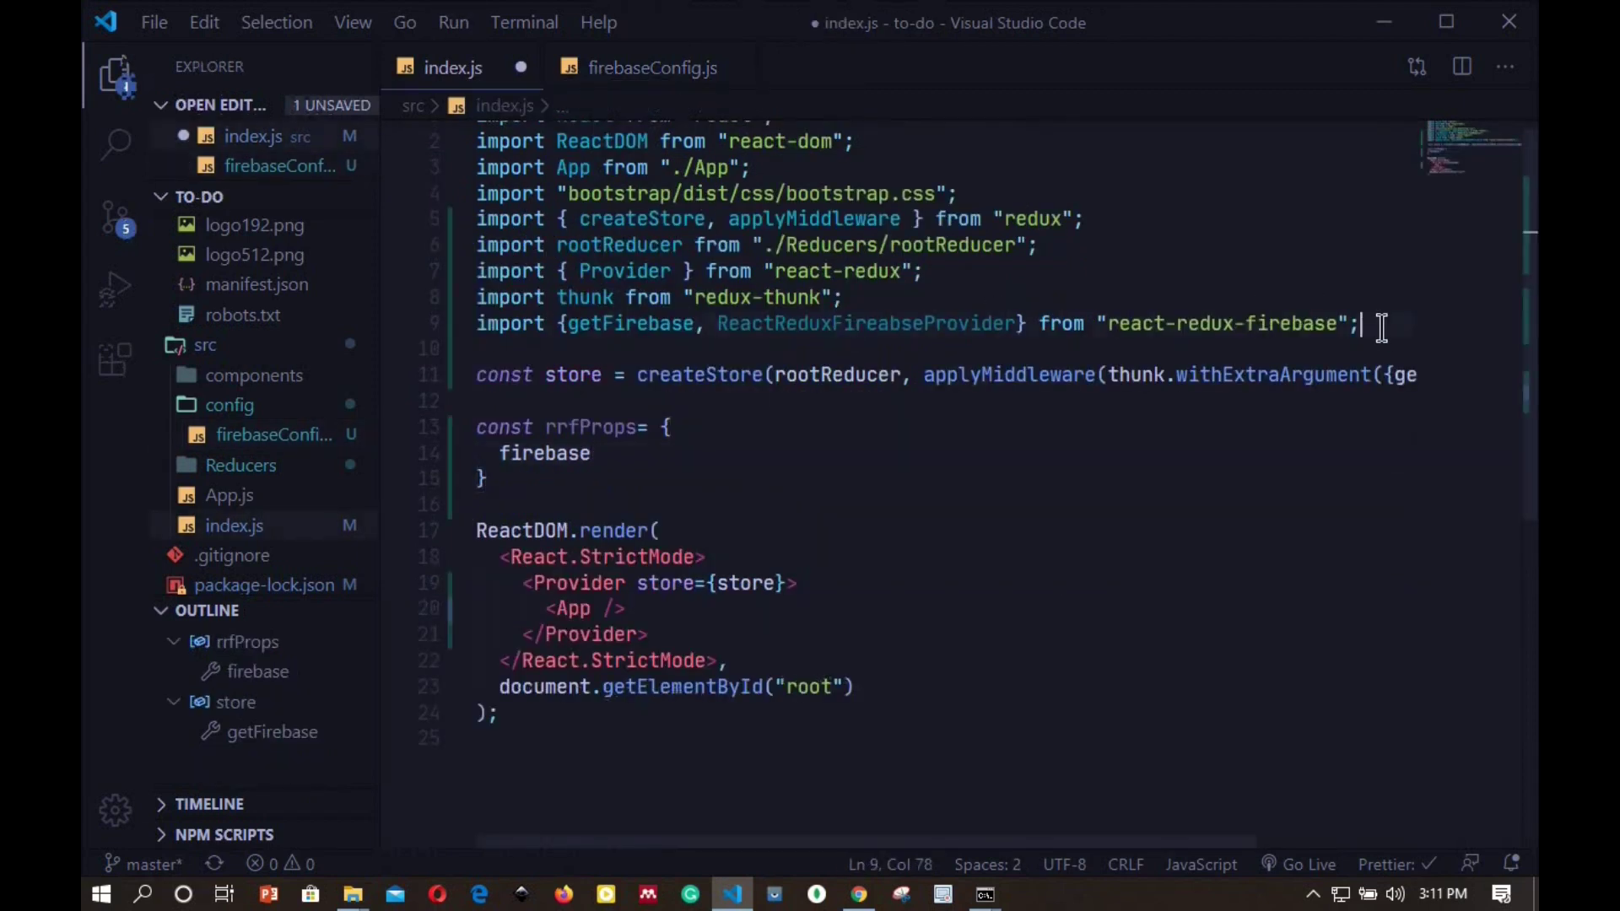
key(Return)
text(im)
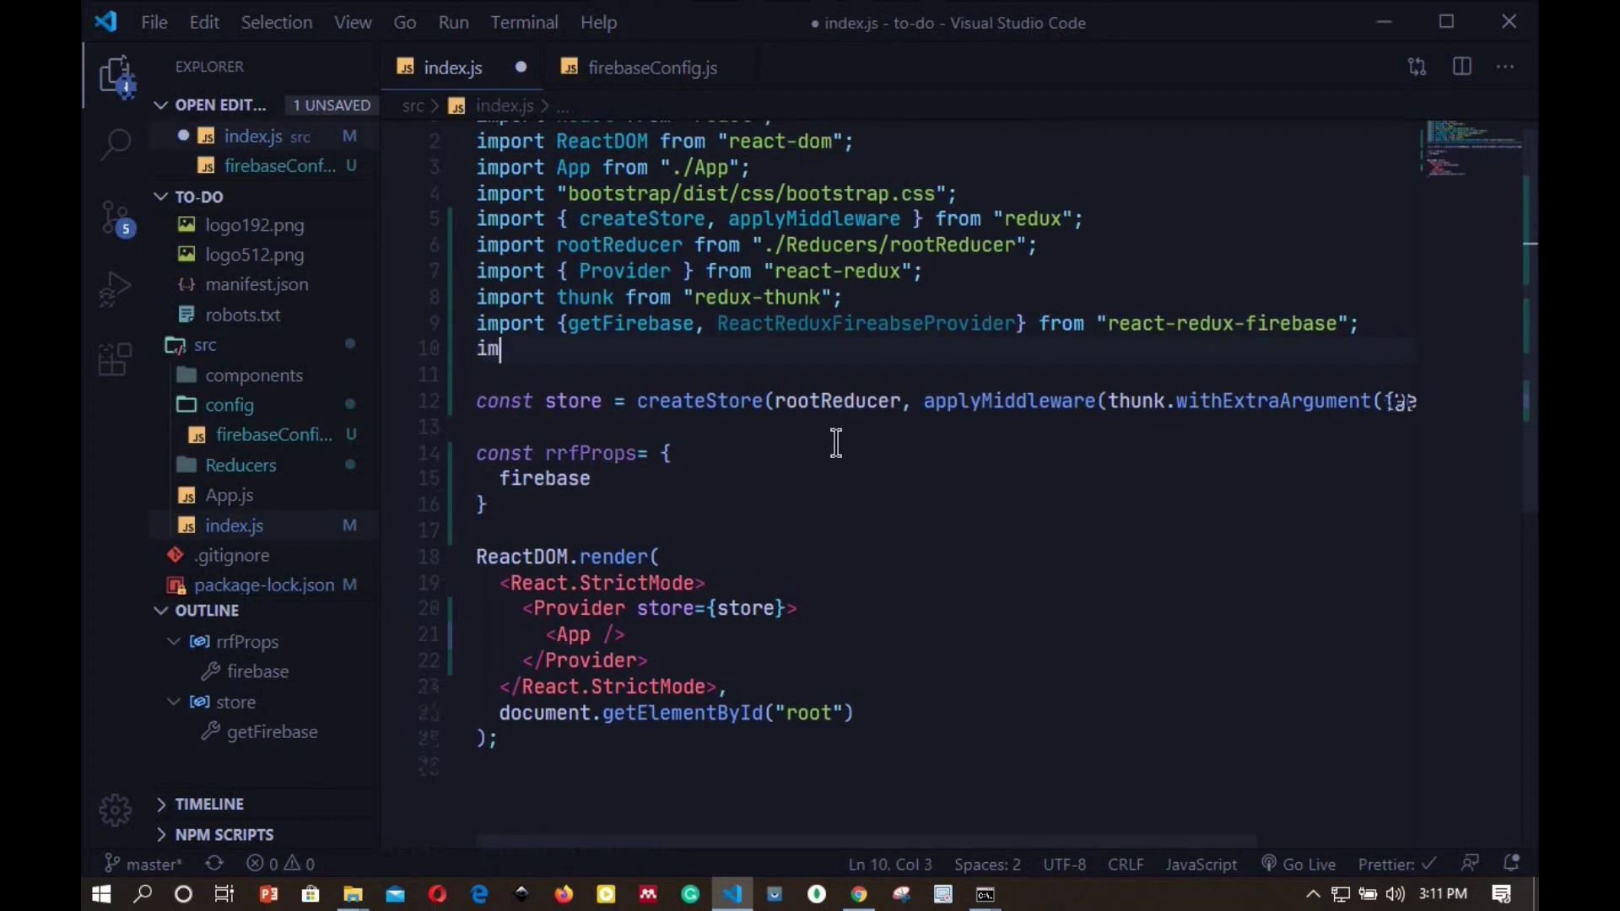
text(port f)
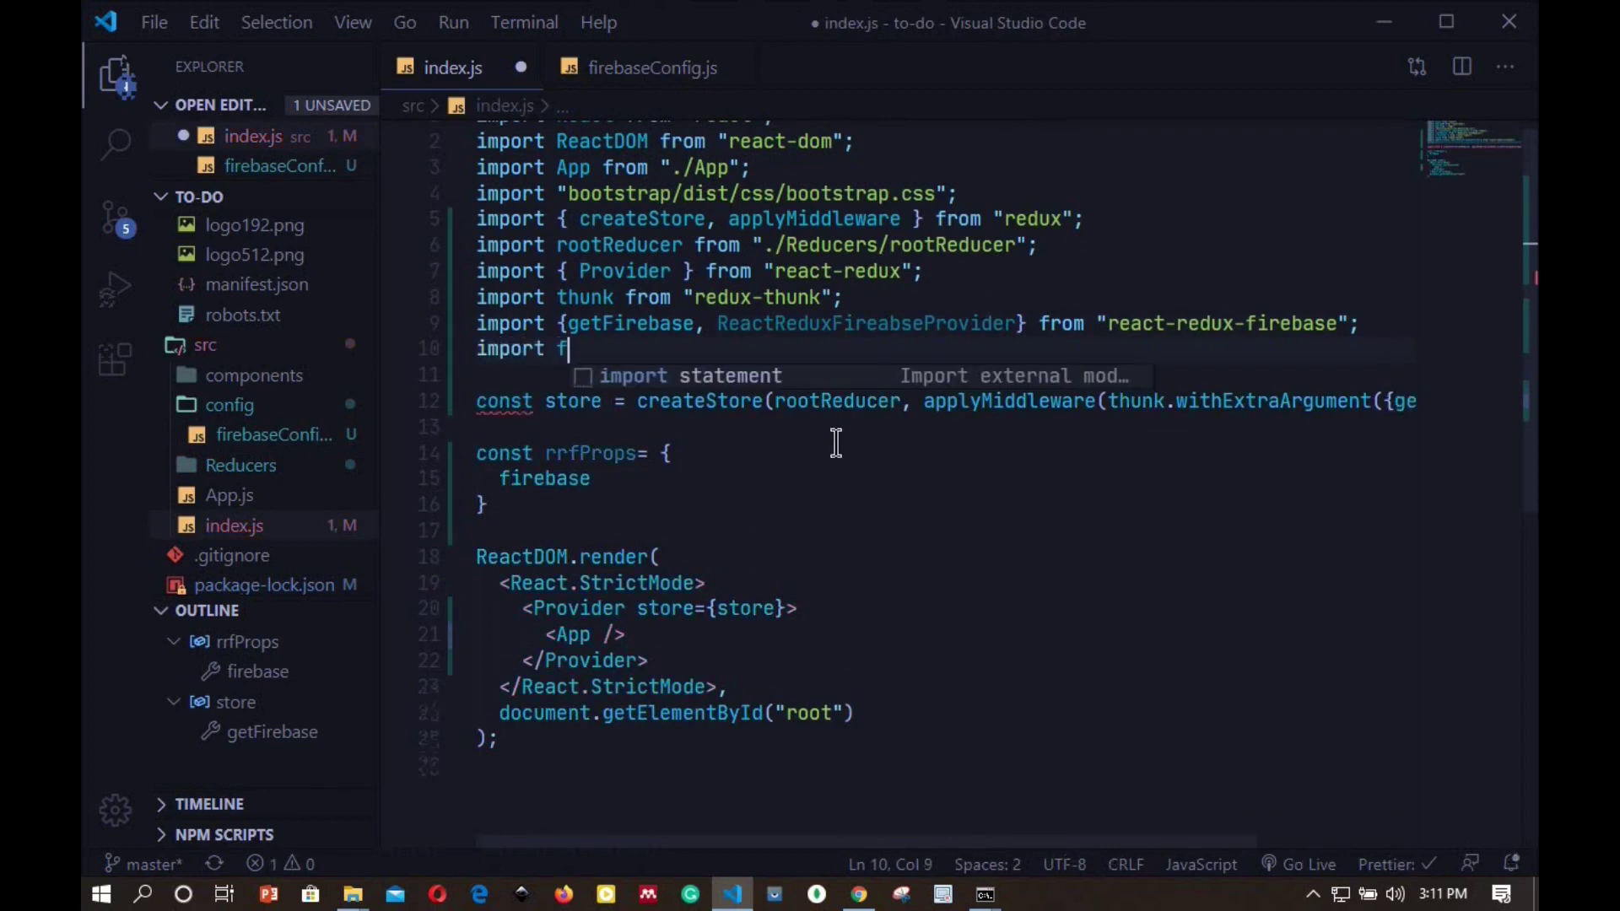
text(irebase)
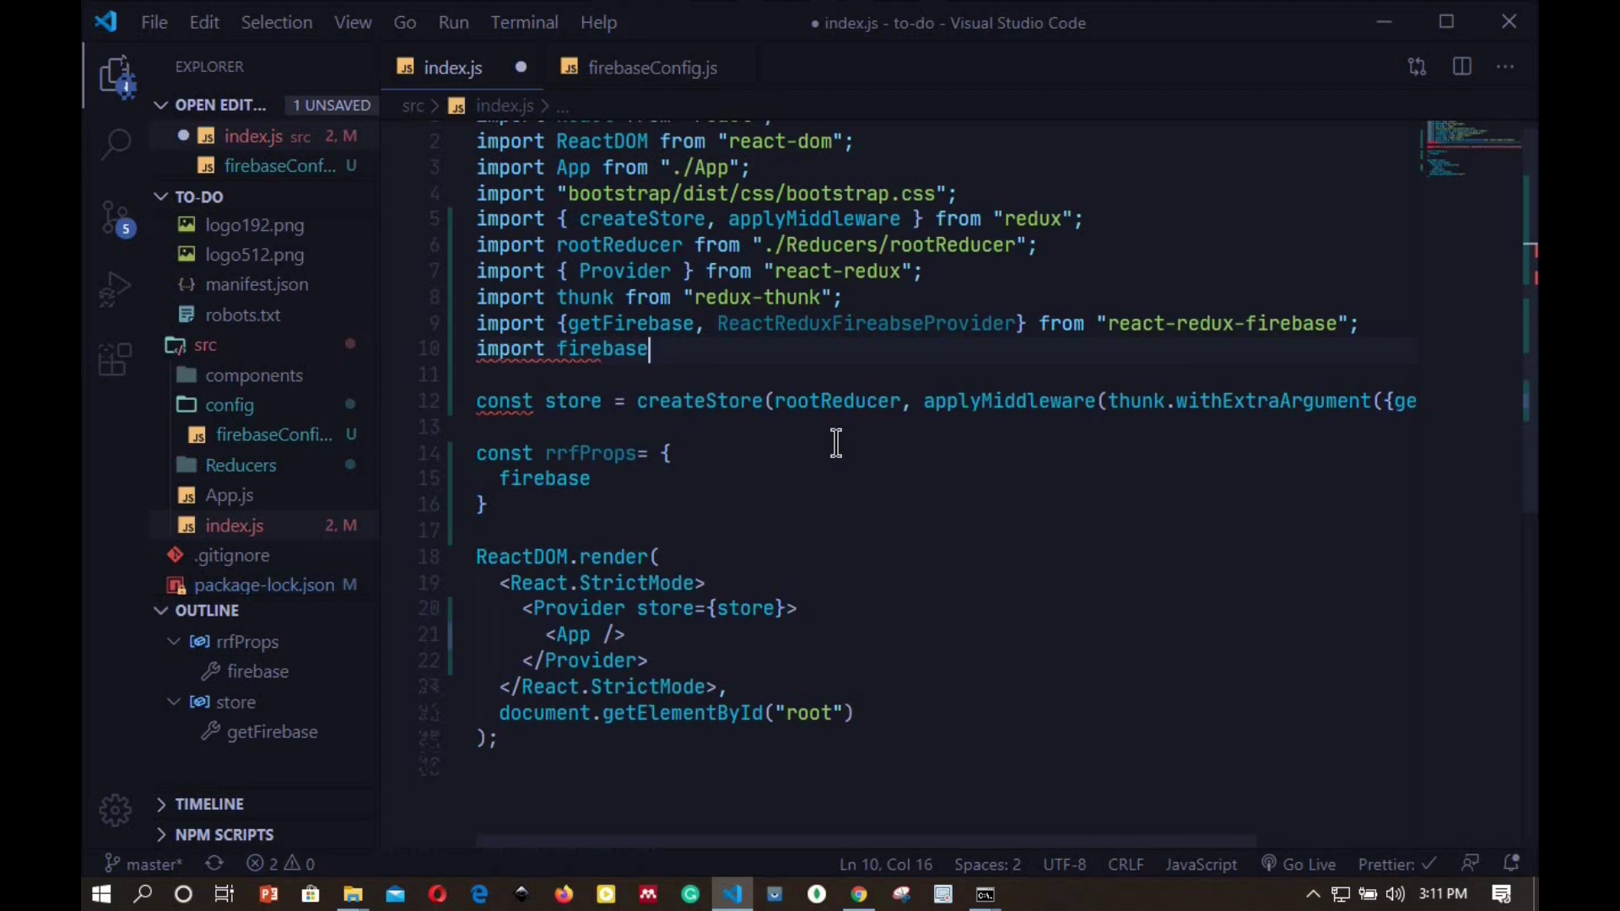
text(from )
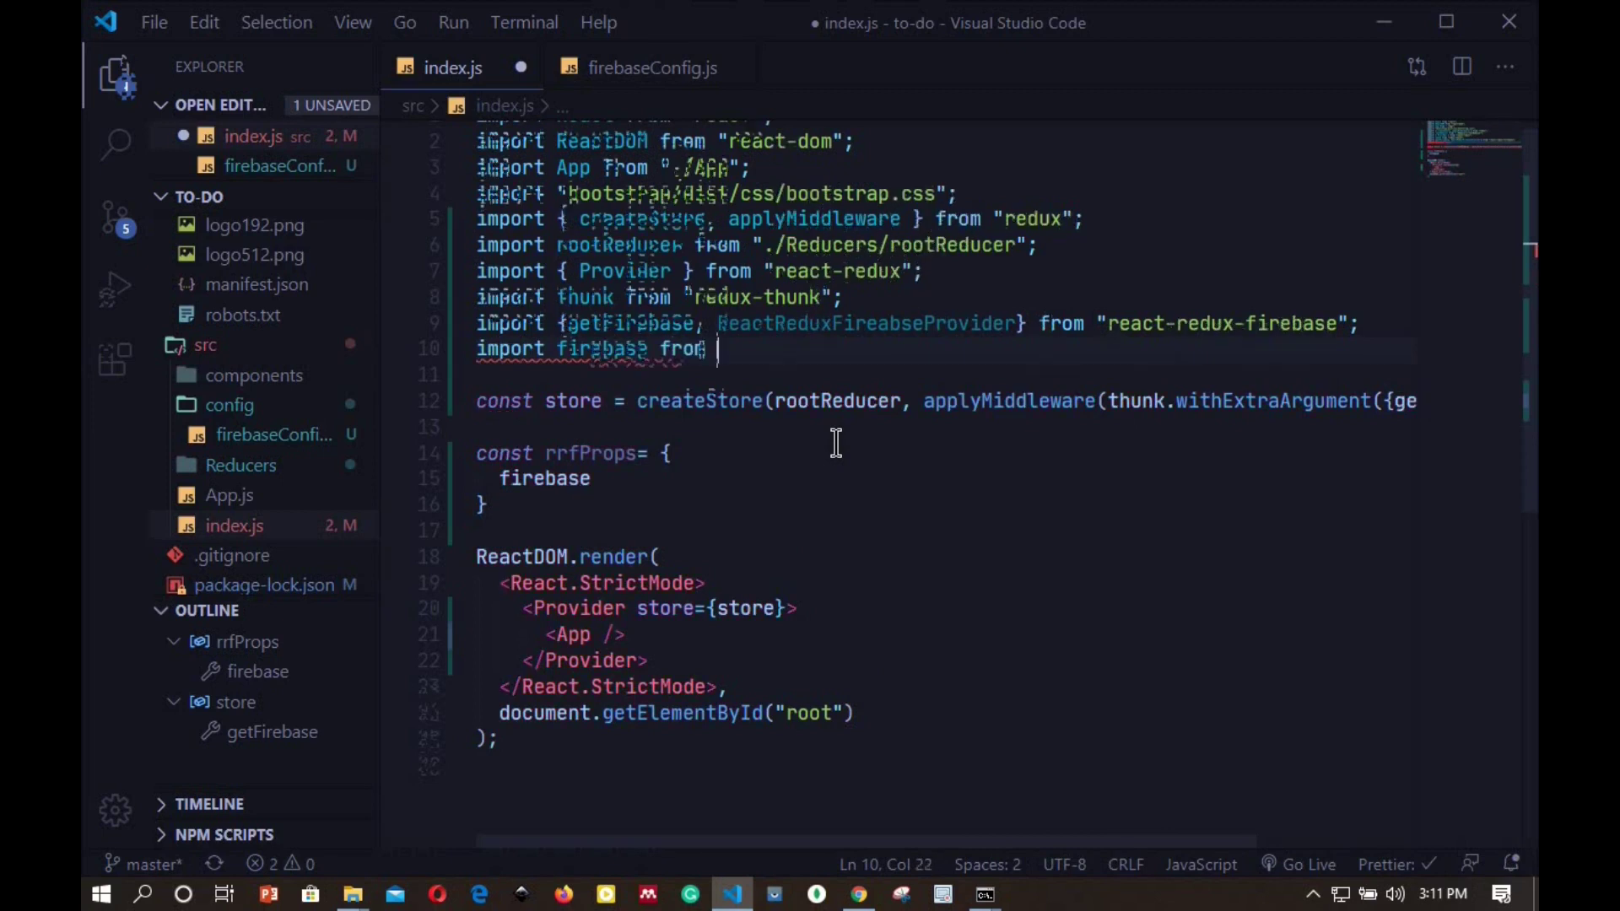
text(".)
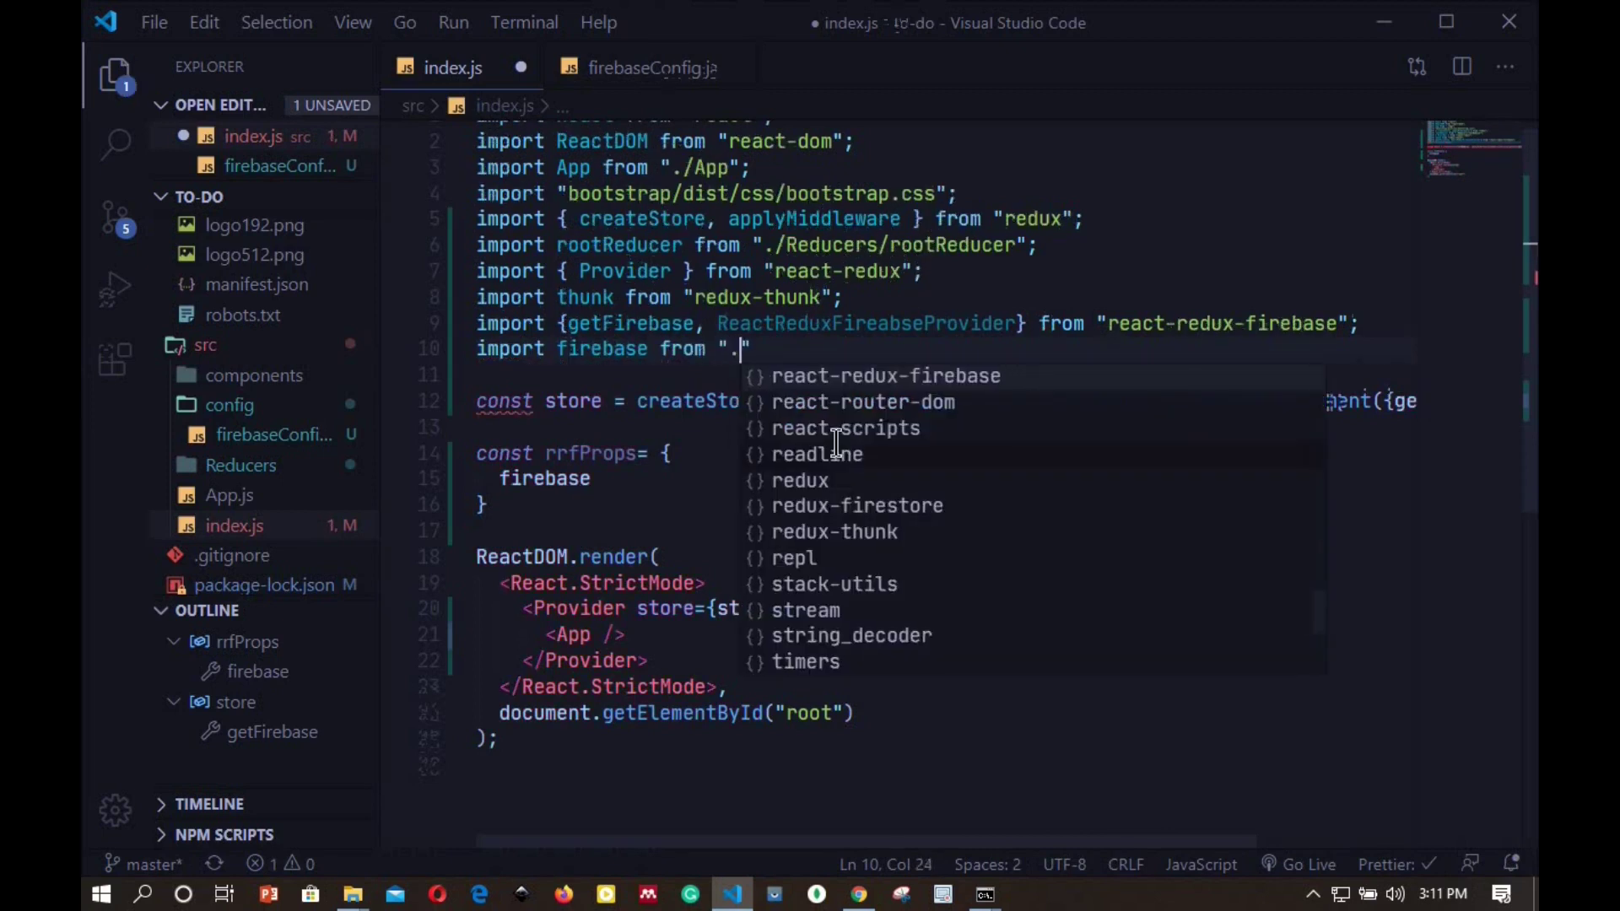
text(/)
key(ctrl+space)
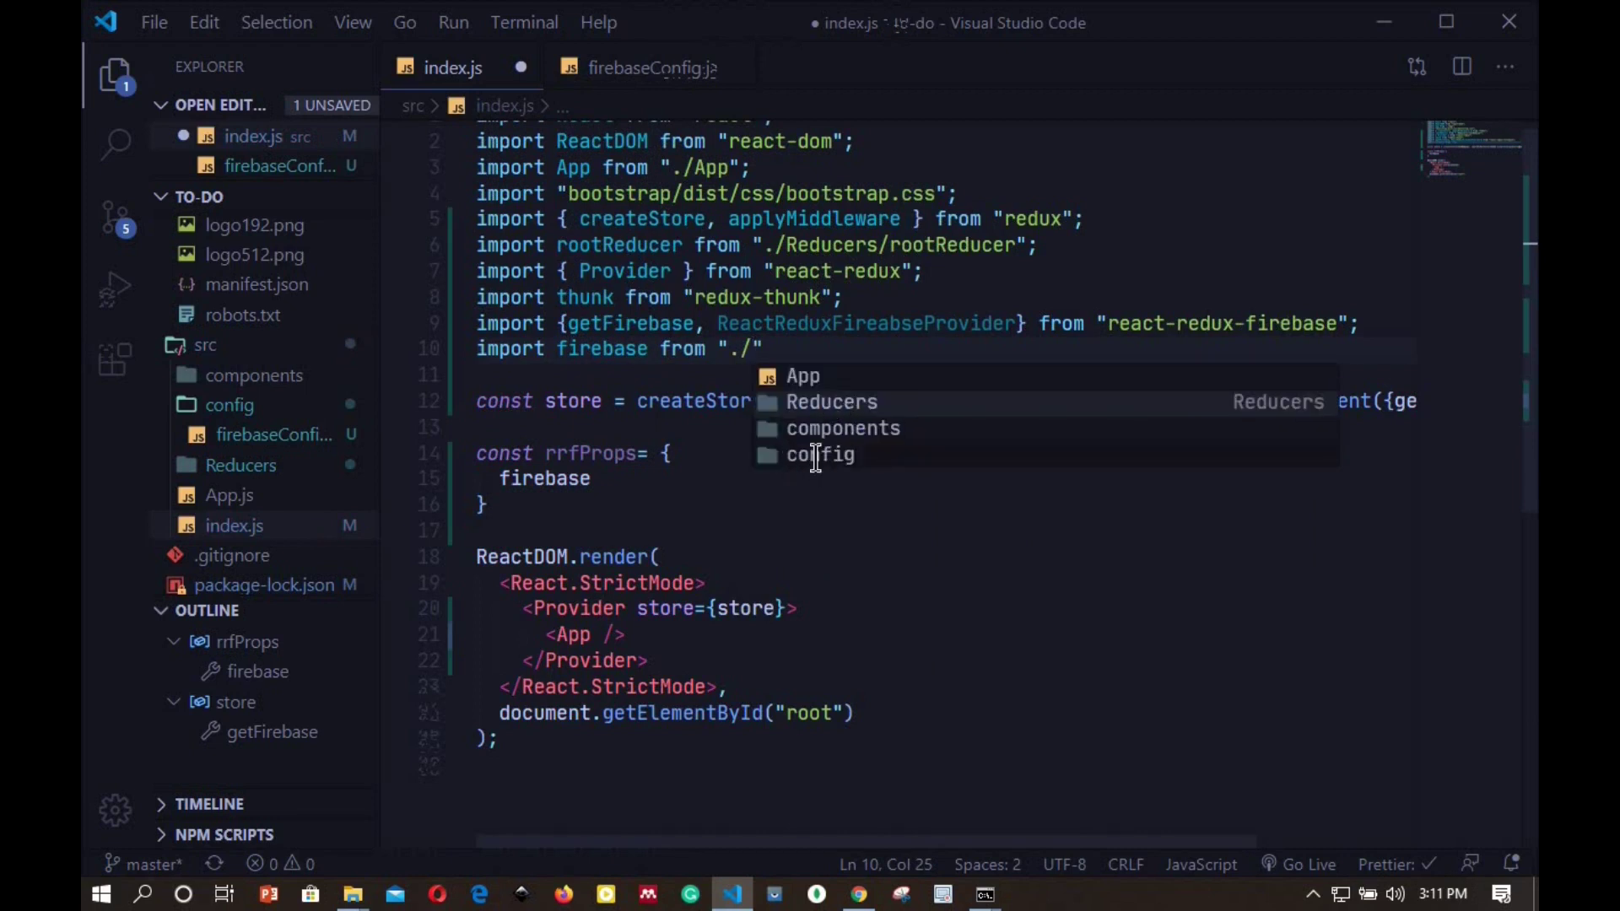
click(820, 454)
text(/)
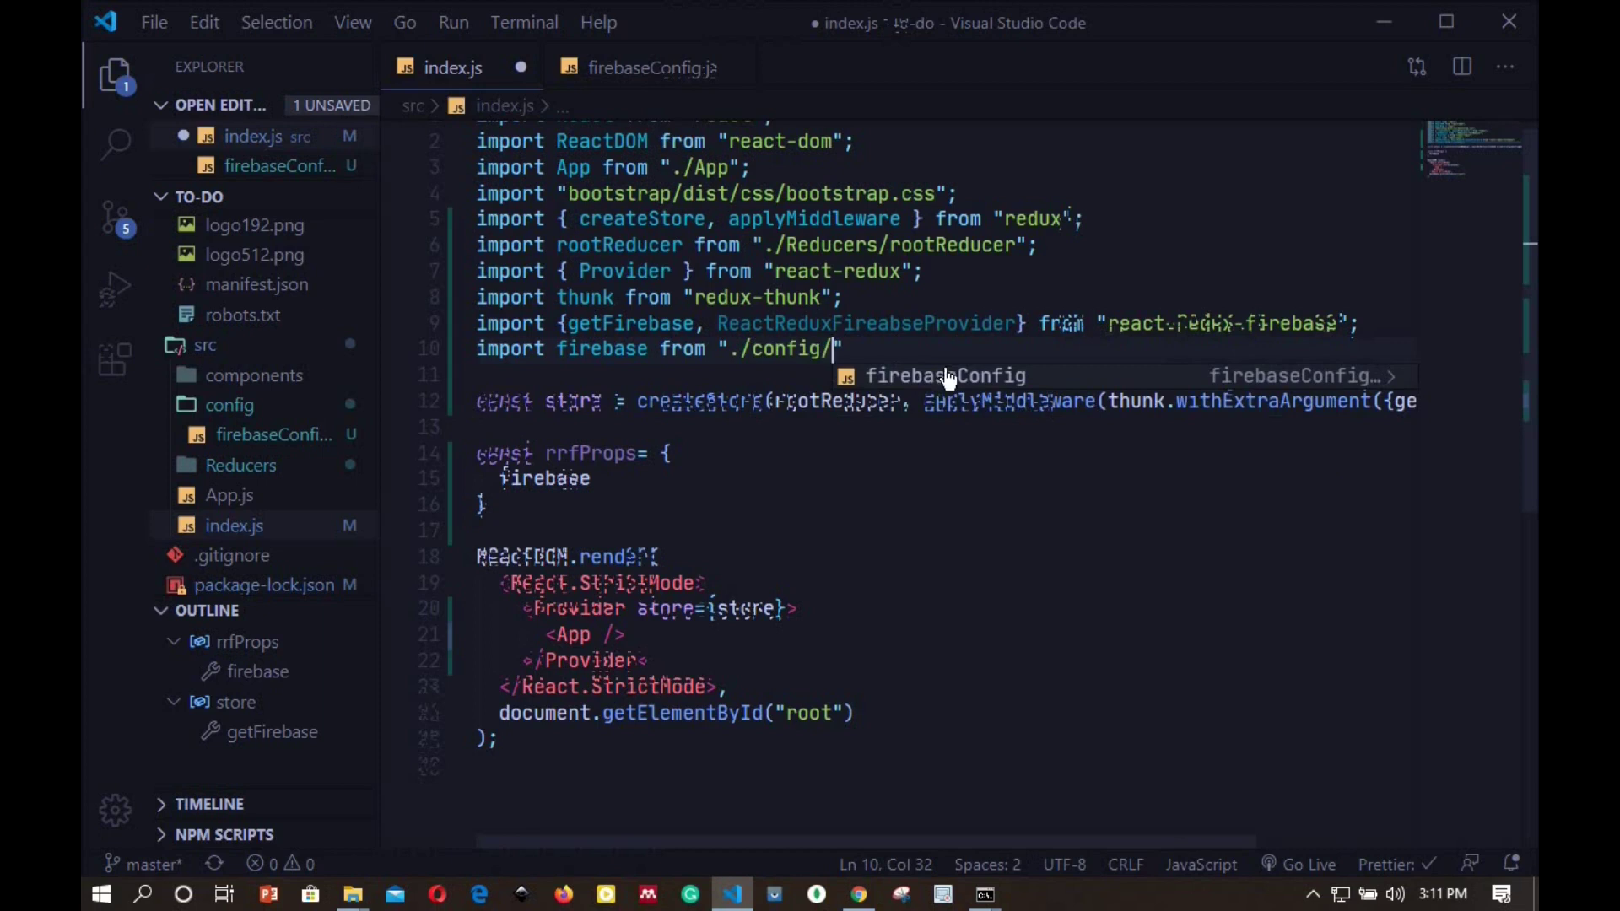
click(969, 376)
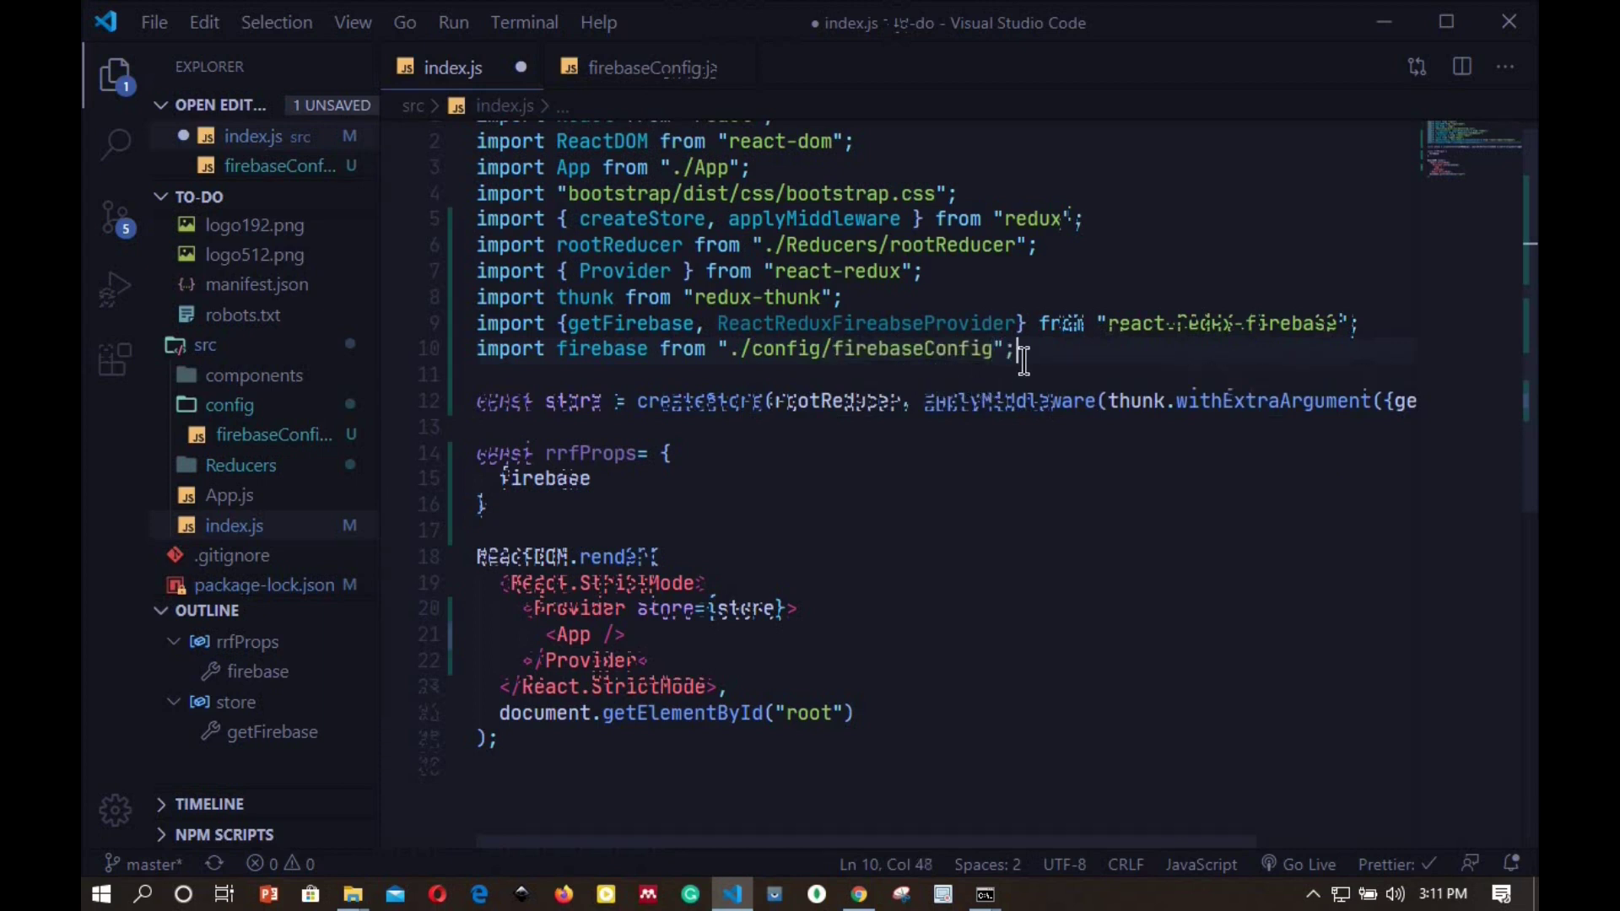
- Start a config: entry after firebase in rrfProps, then return to the Chrome docs
click(607, 481)
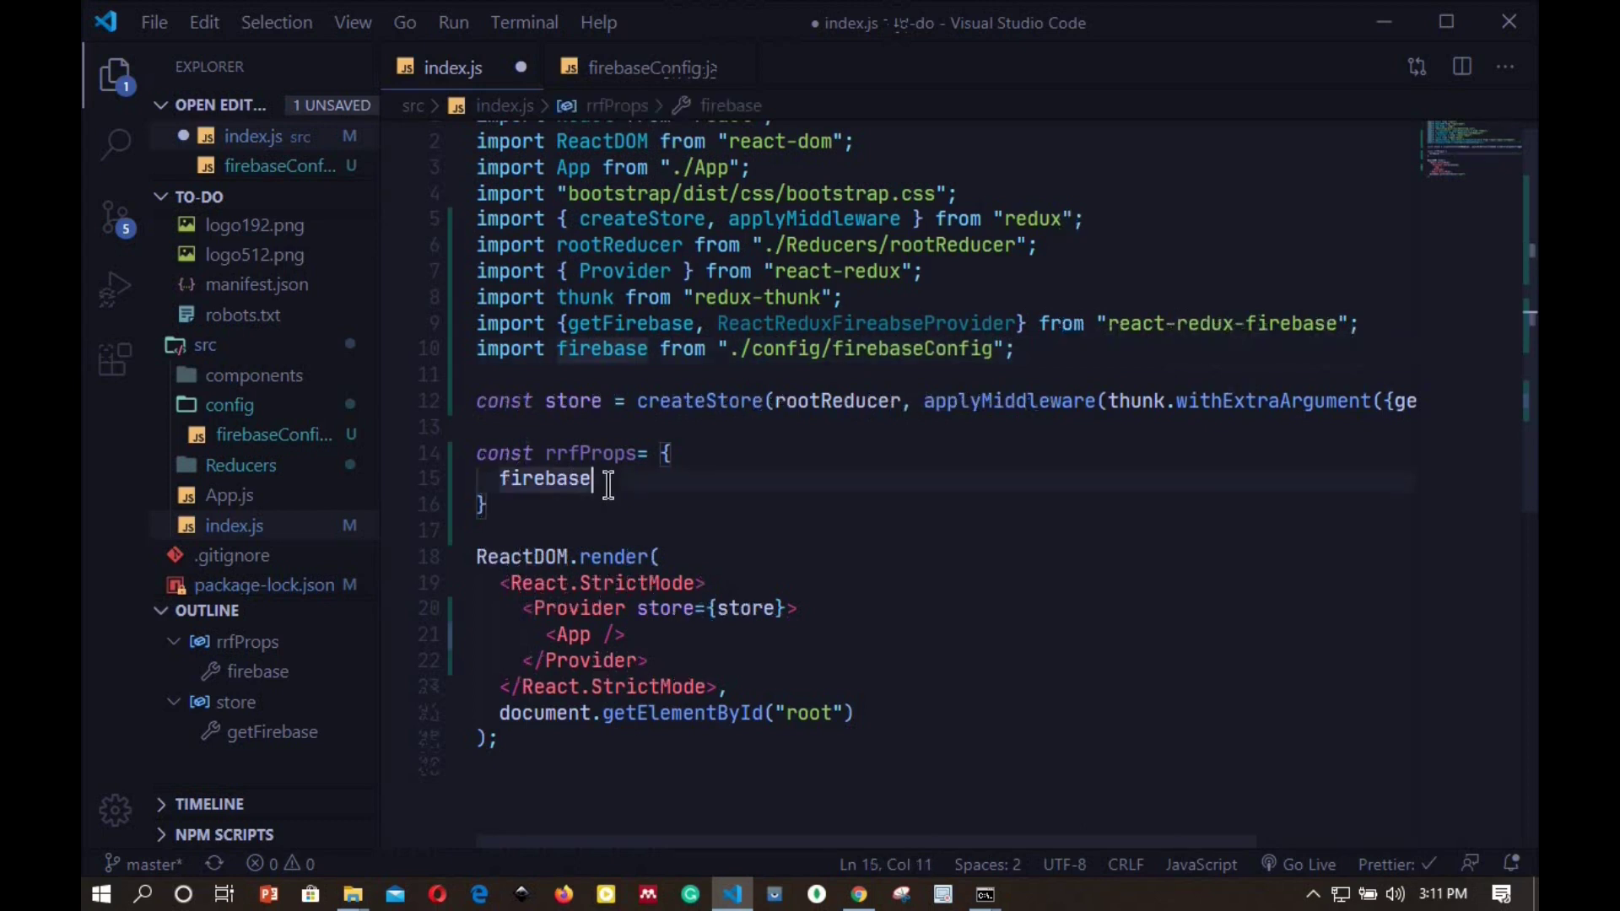
text(,)
key(Return)
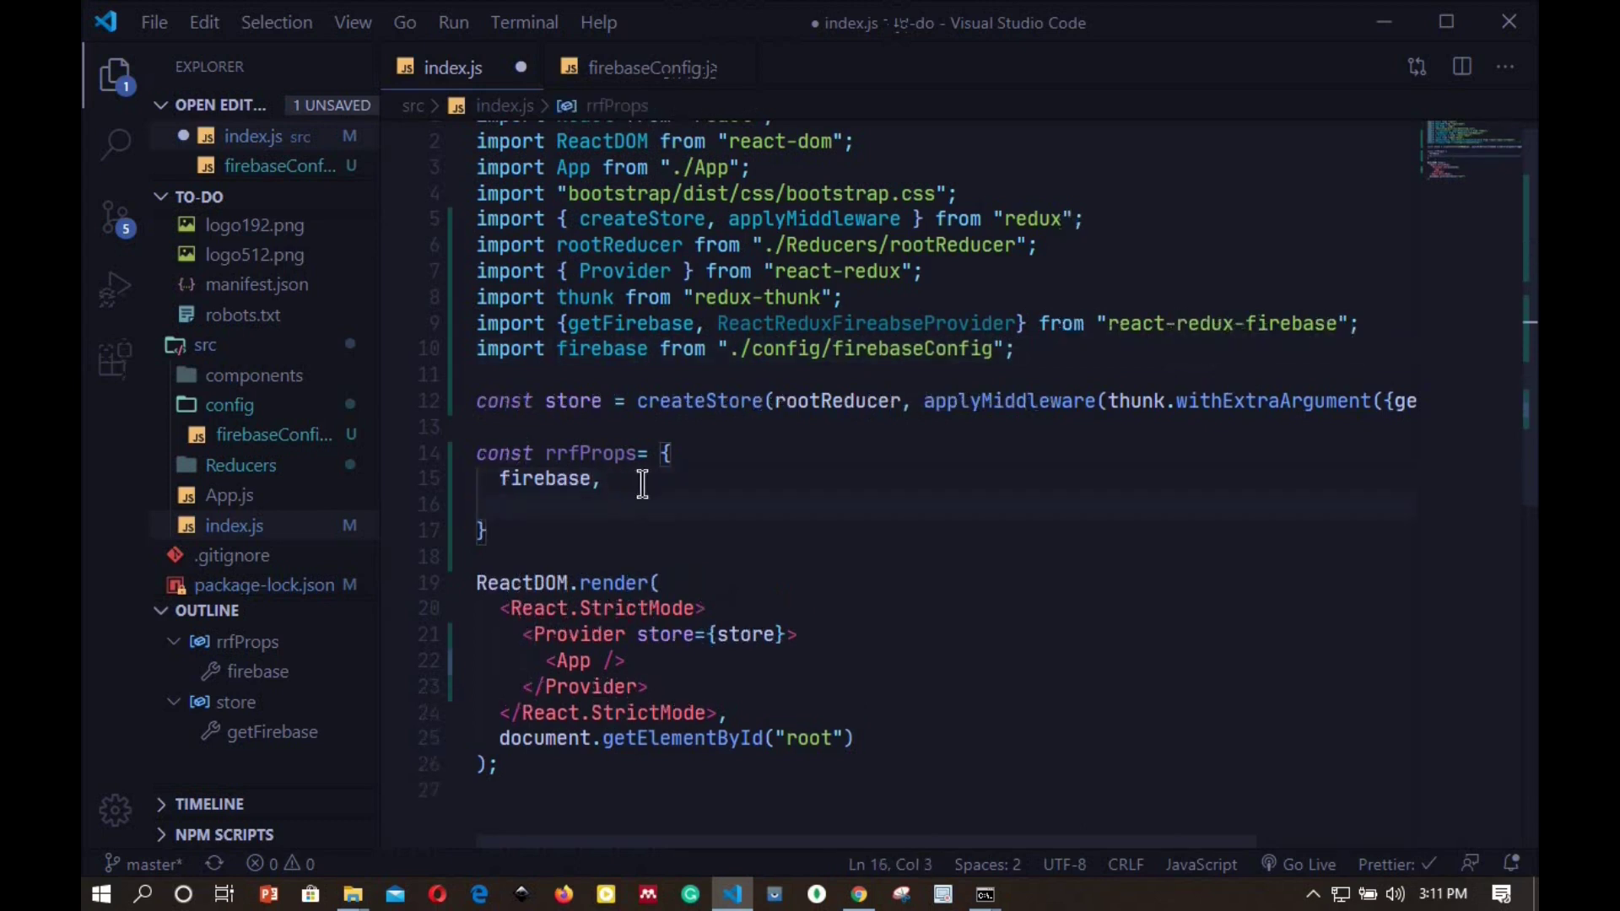
text(con)
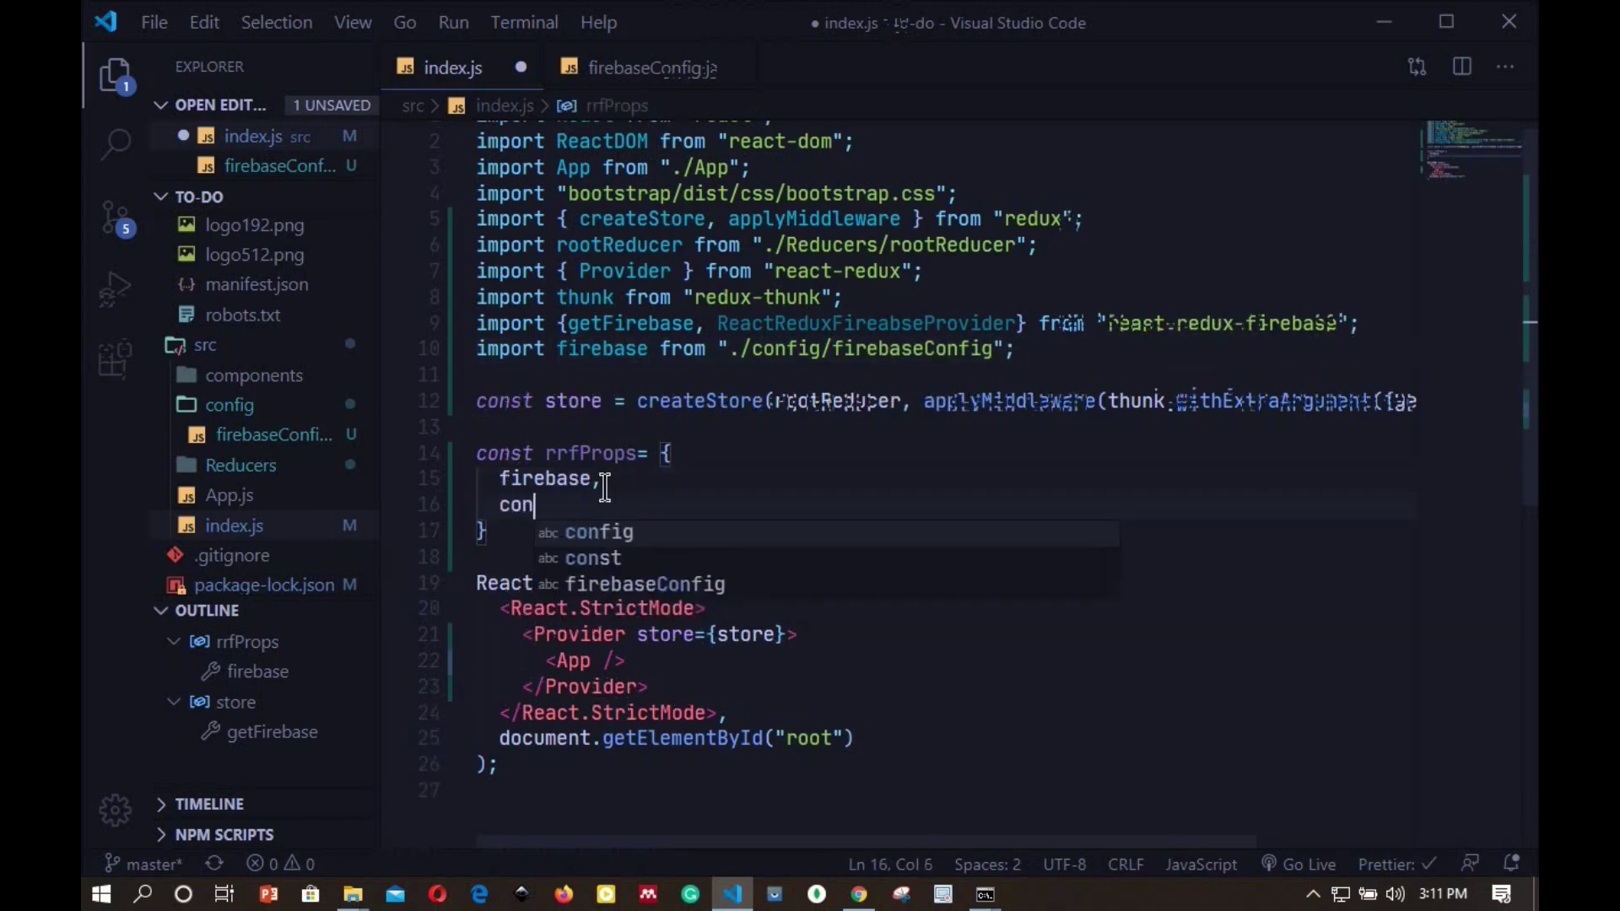
text(fig)
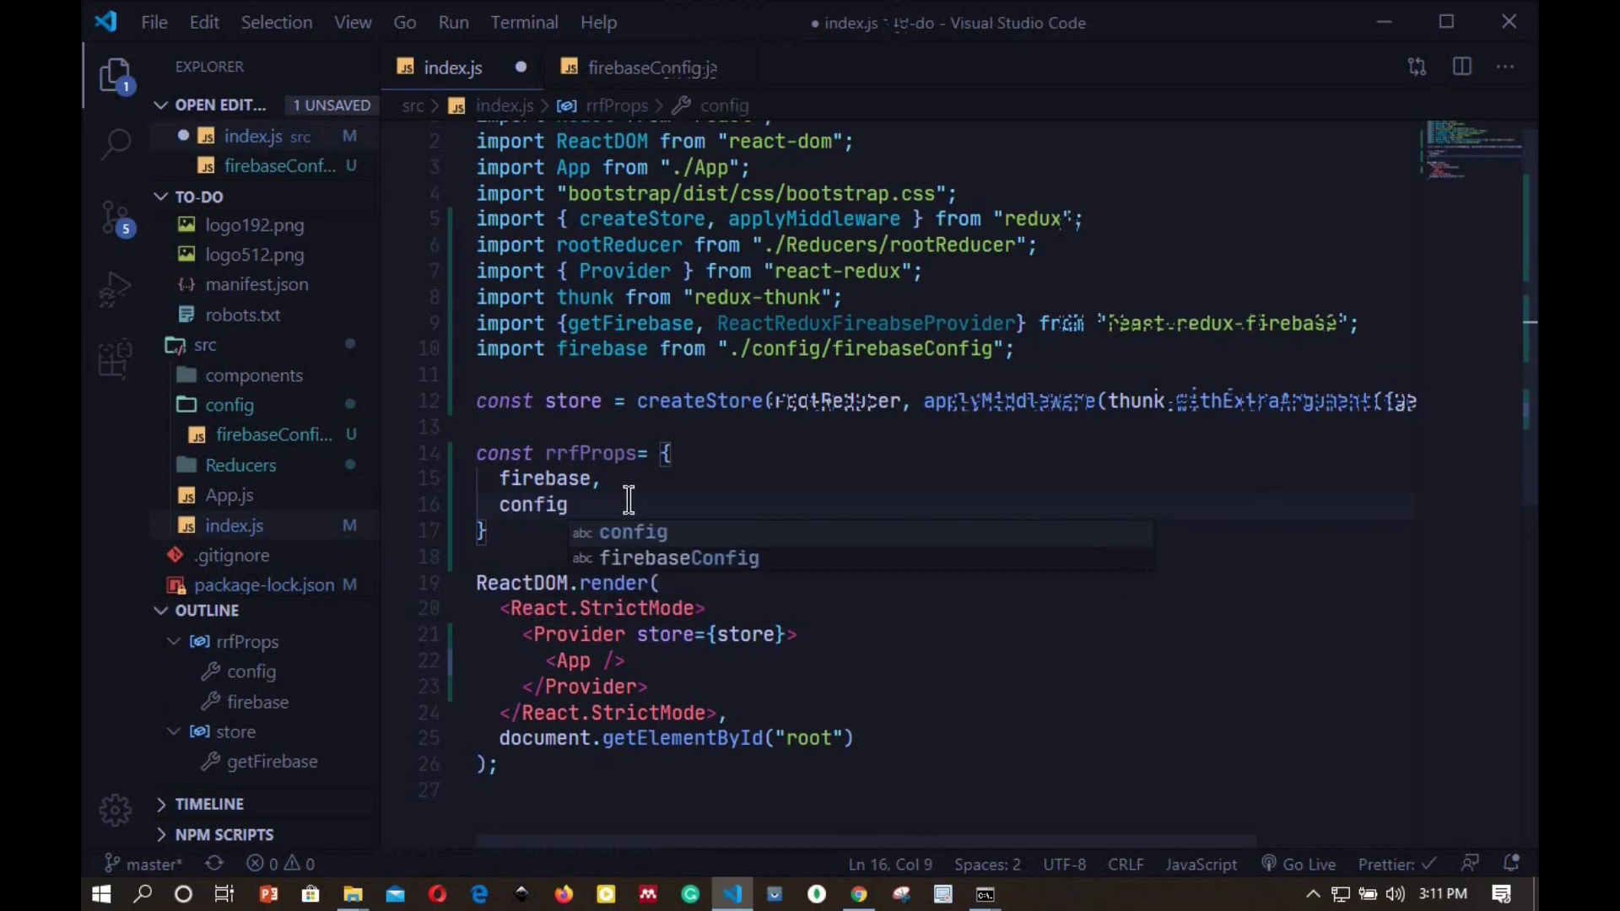
text(:)
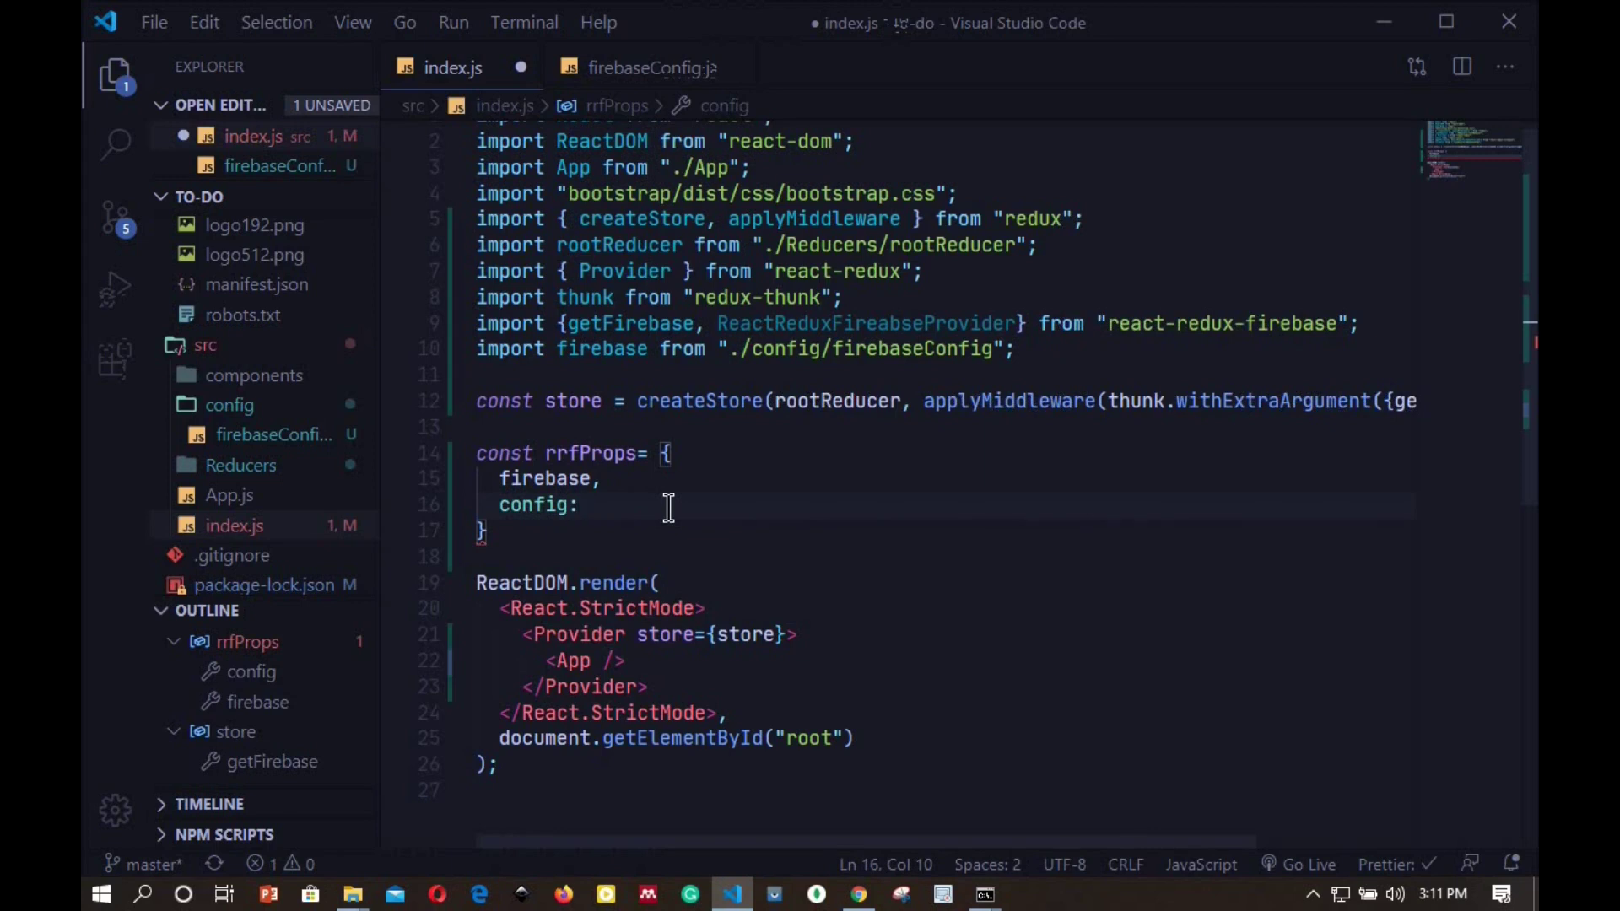
key(alt+Tab)
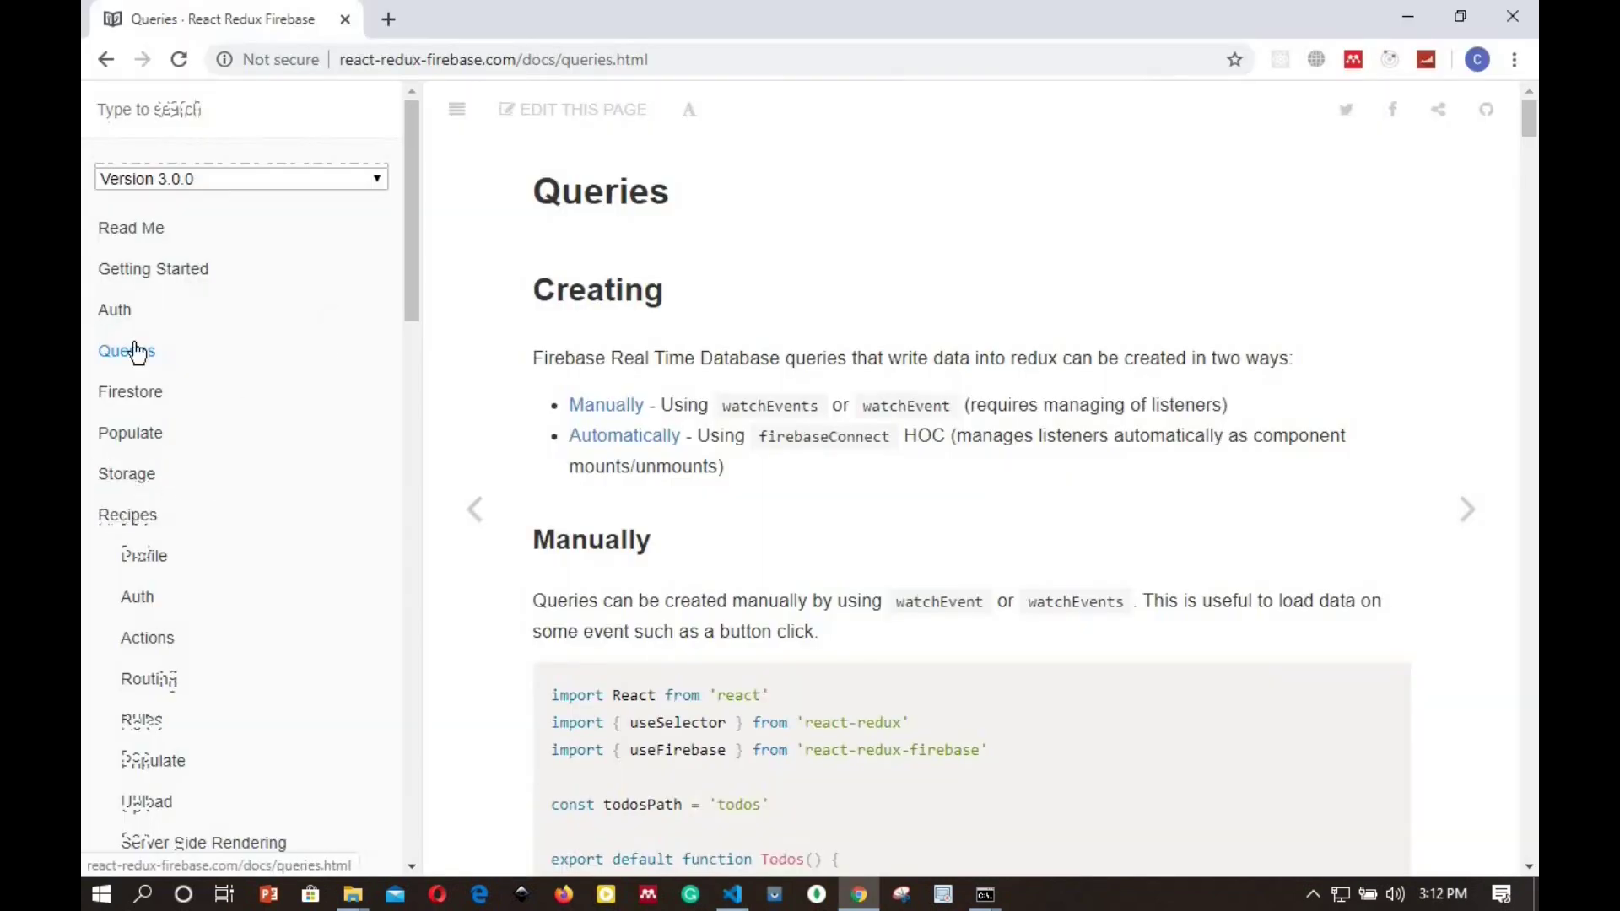
- Study the Firestore docs' rrfConfig userProfile and rrfProps example, then return to VS Code
click(130, 391)
scroll(962, 507, down, 8)
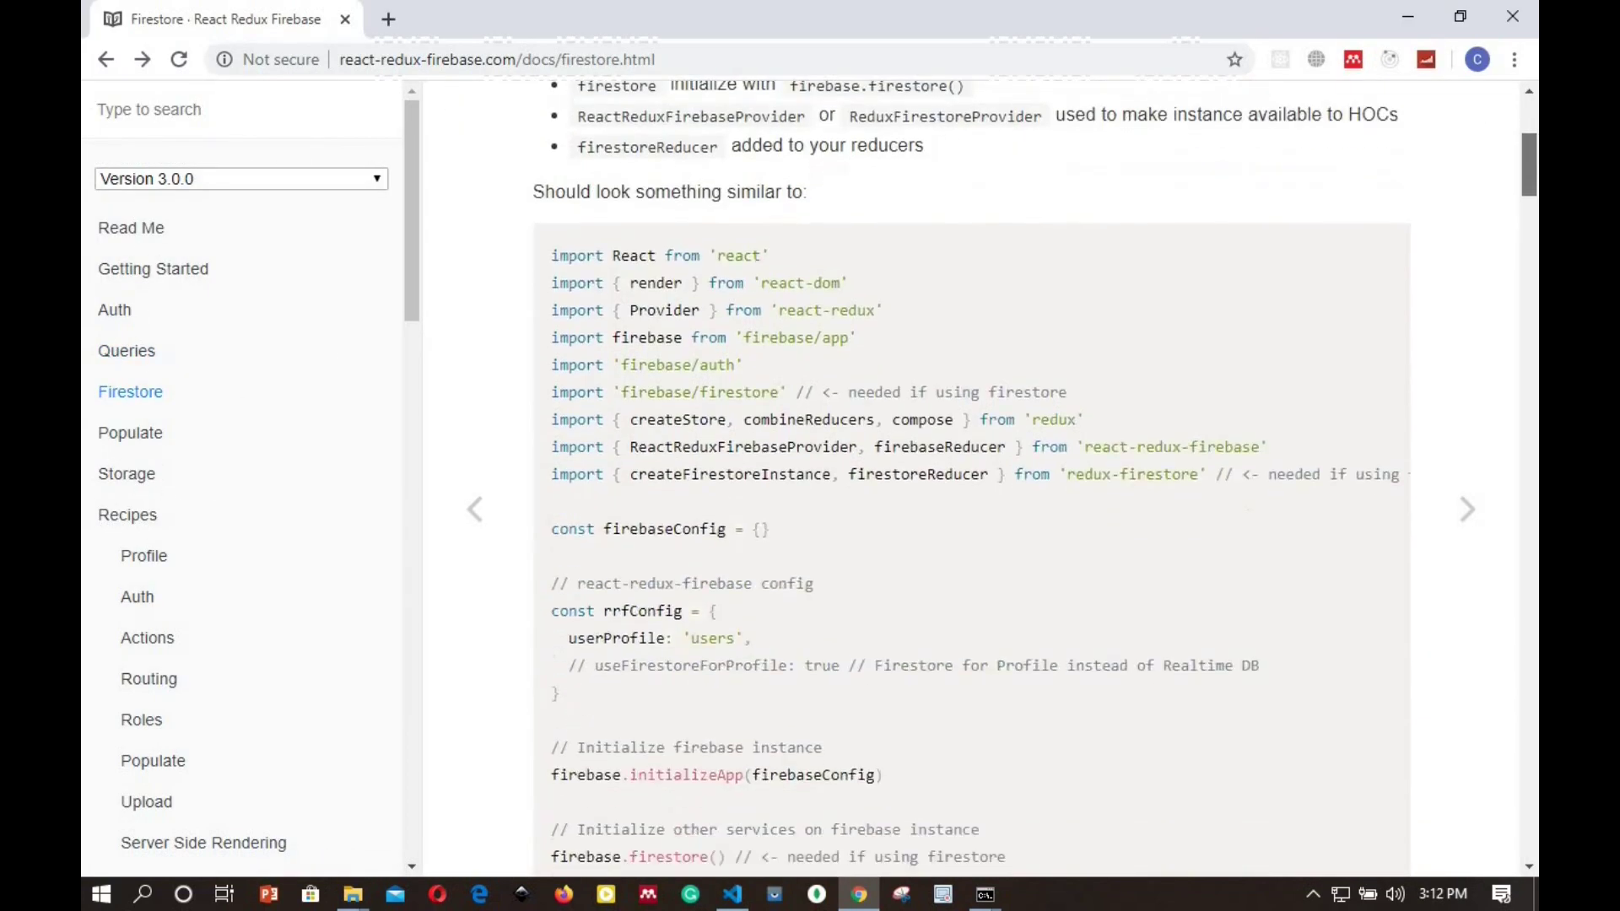
scroll(963, 507, down, 3)
scroll(962, 507, down, 1)
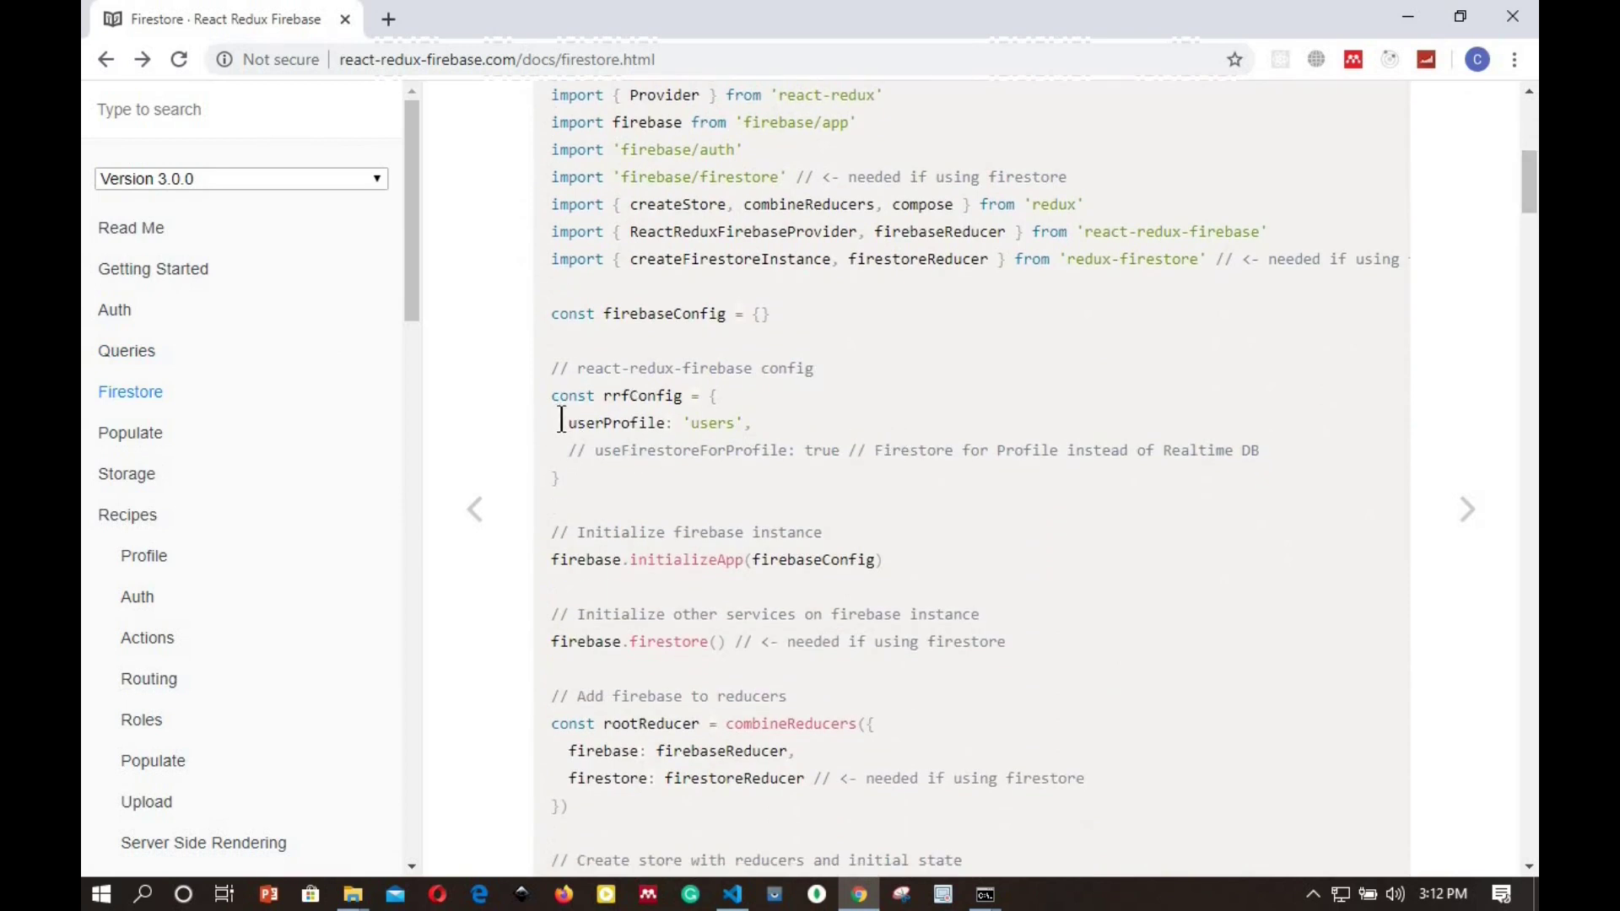
drag(565, 422, 741, 422)
click(625, 482)
scroll(1007, 342, down, 1)
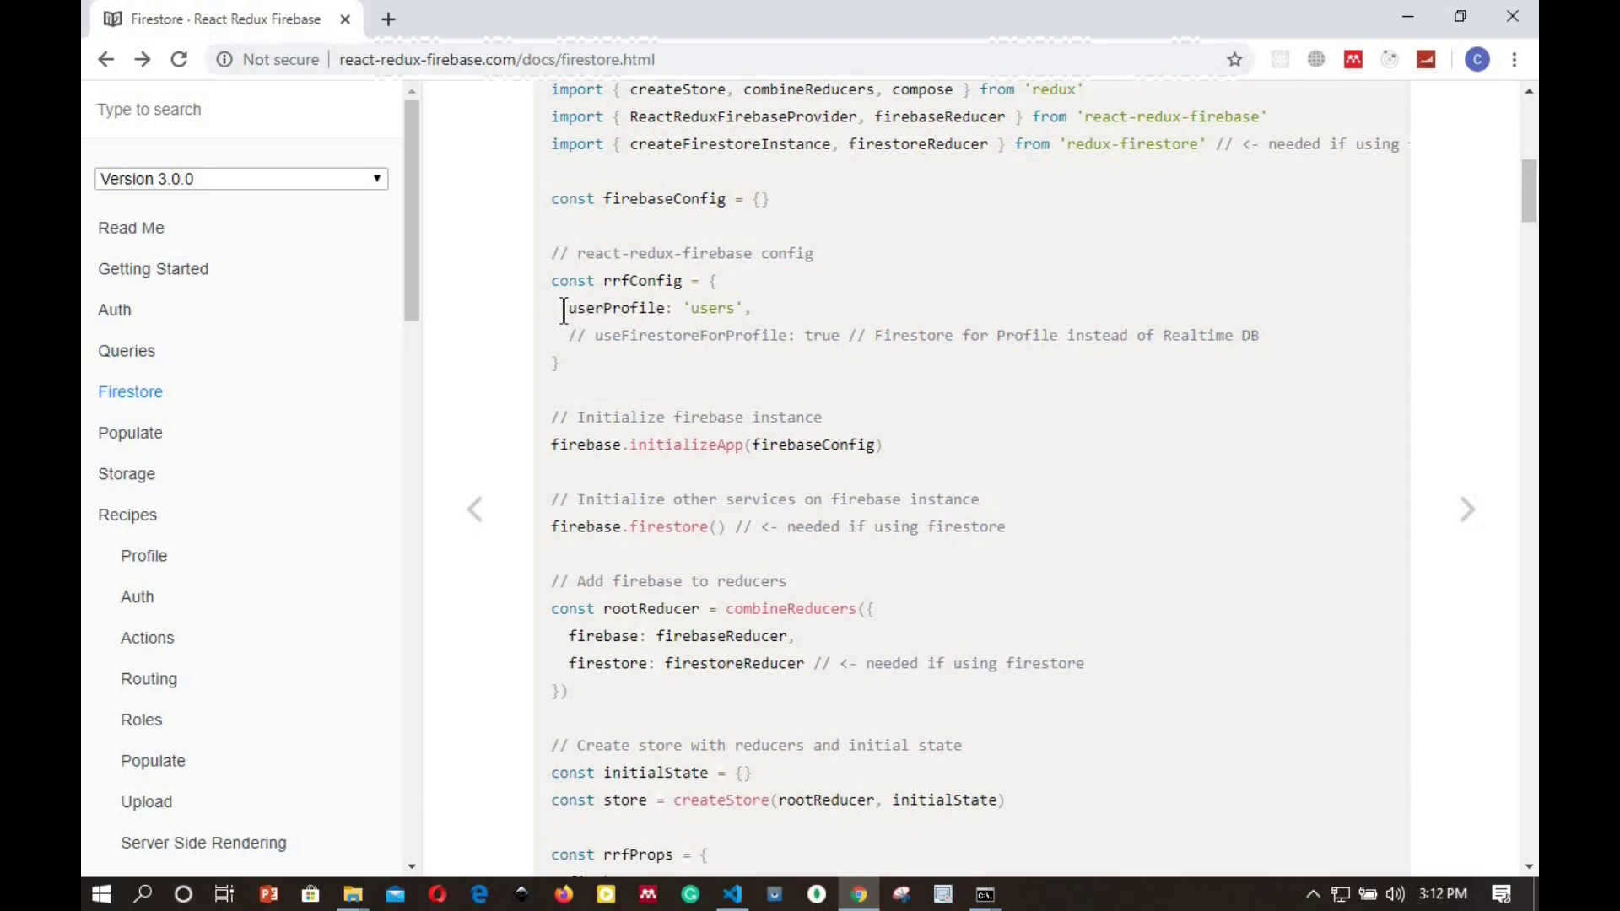
drag(566, 310, 709, 309)
click(760, 319)
drag(1530, 197, 1530, 219)
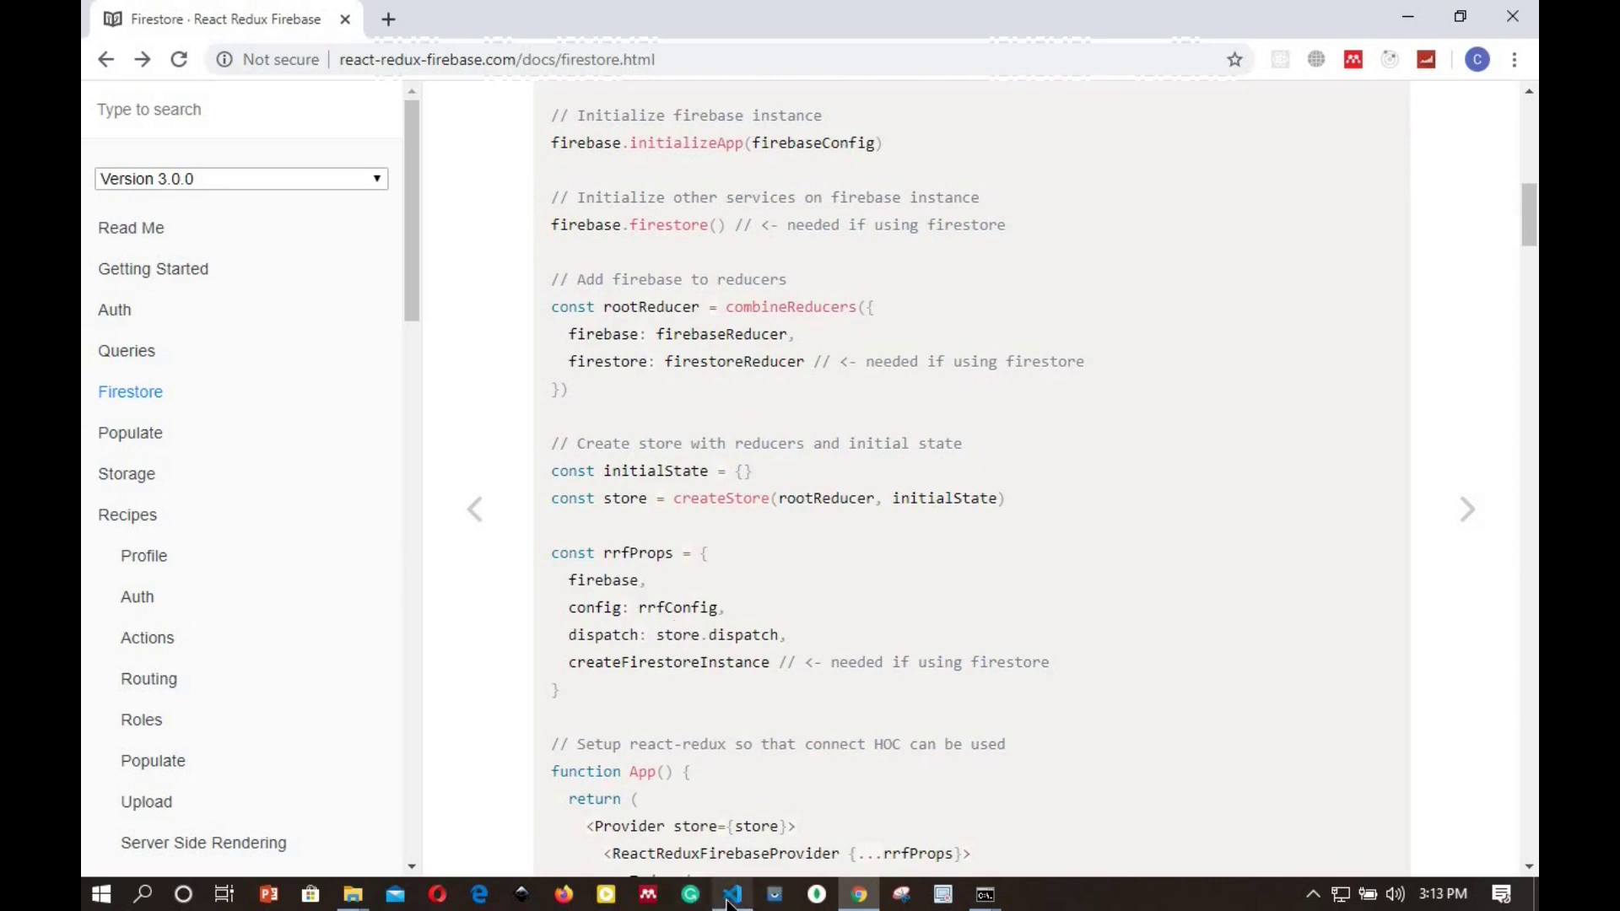
click(731, 896)
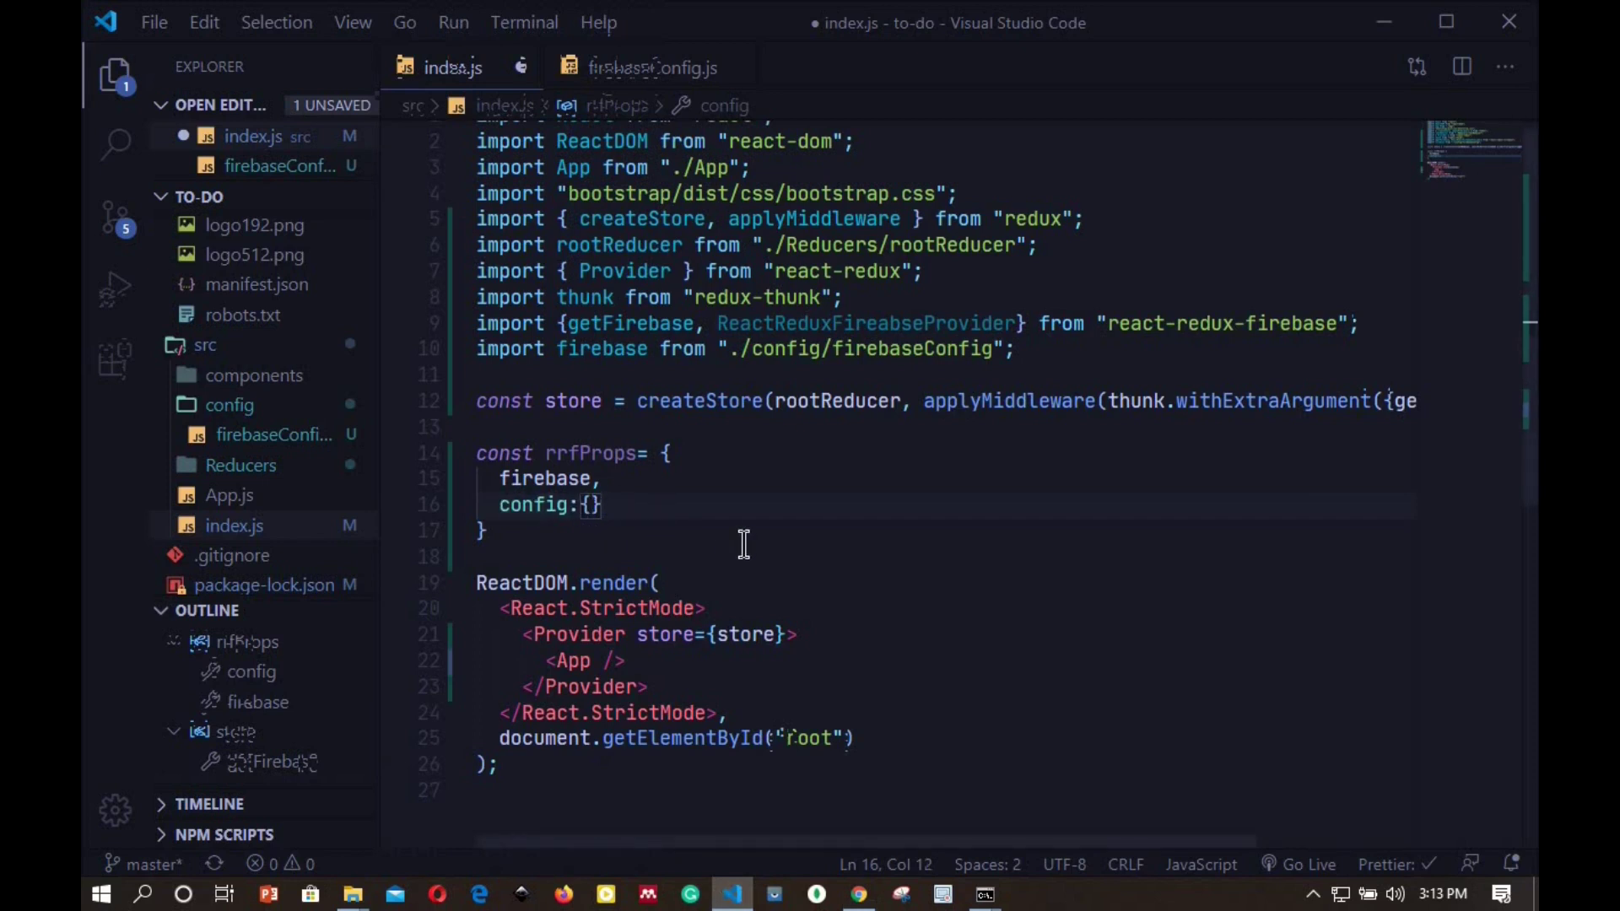
text(,)
- Add dispatch: store.dispatch and createFirestoreInstace entries to rrfProps after config: {}
key(Return)
text(di)
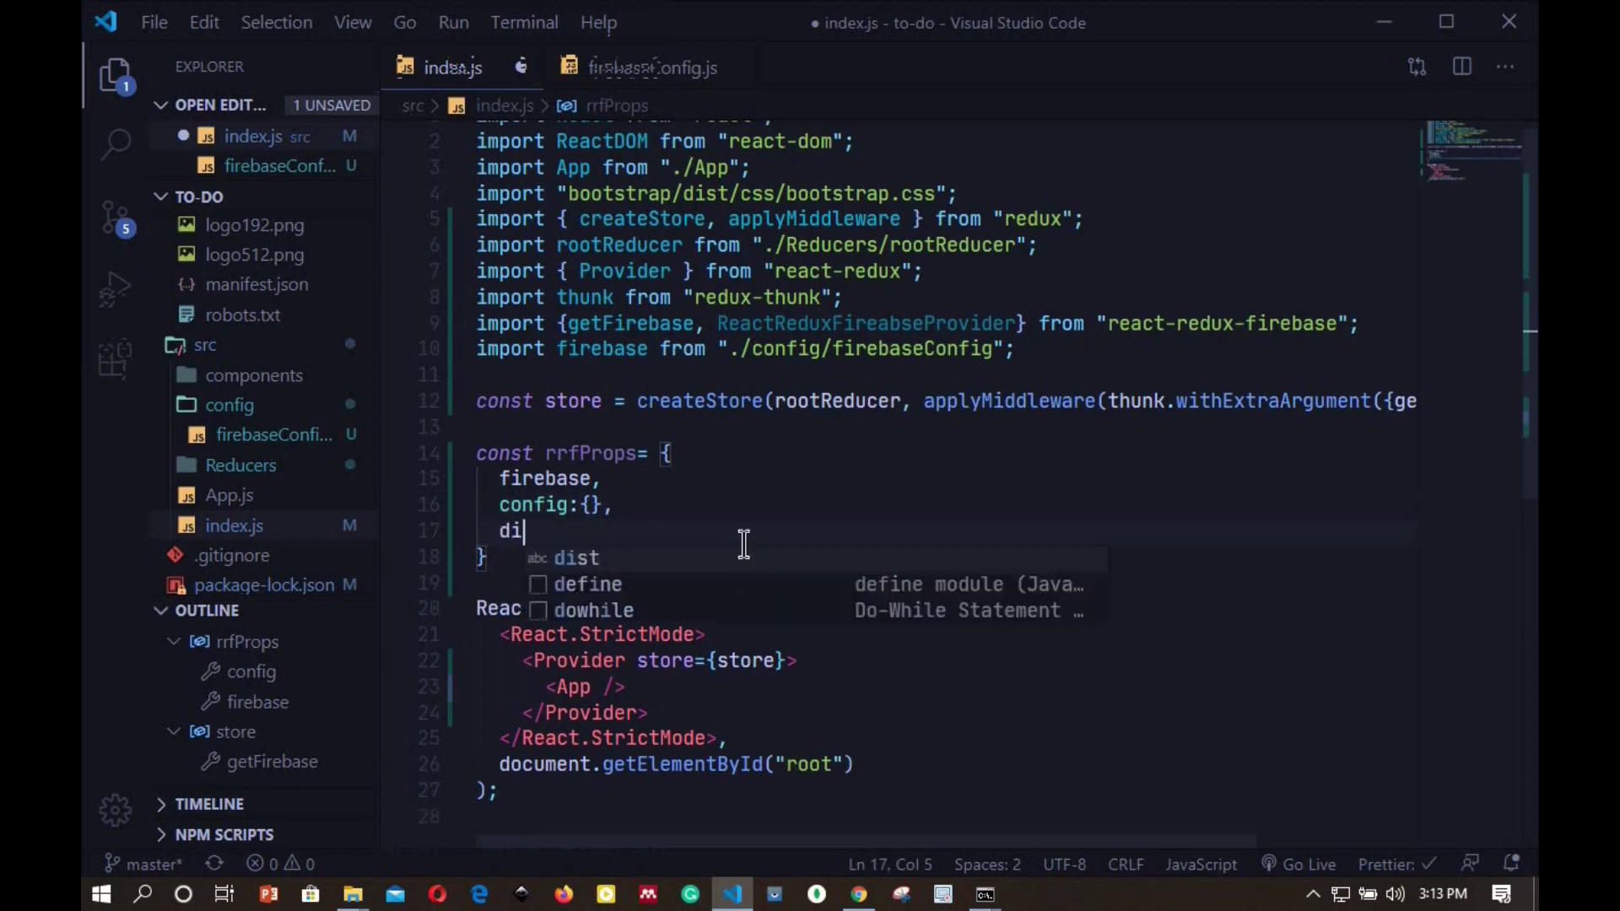
text(spatch)
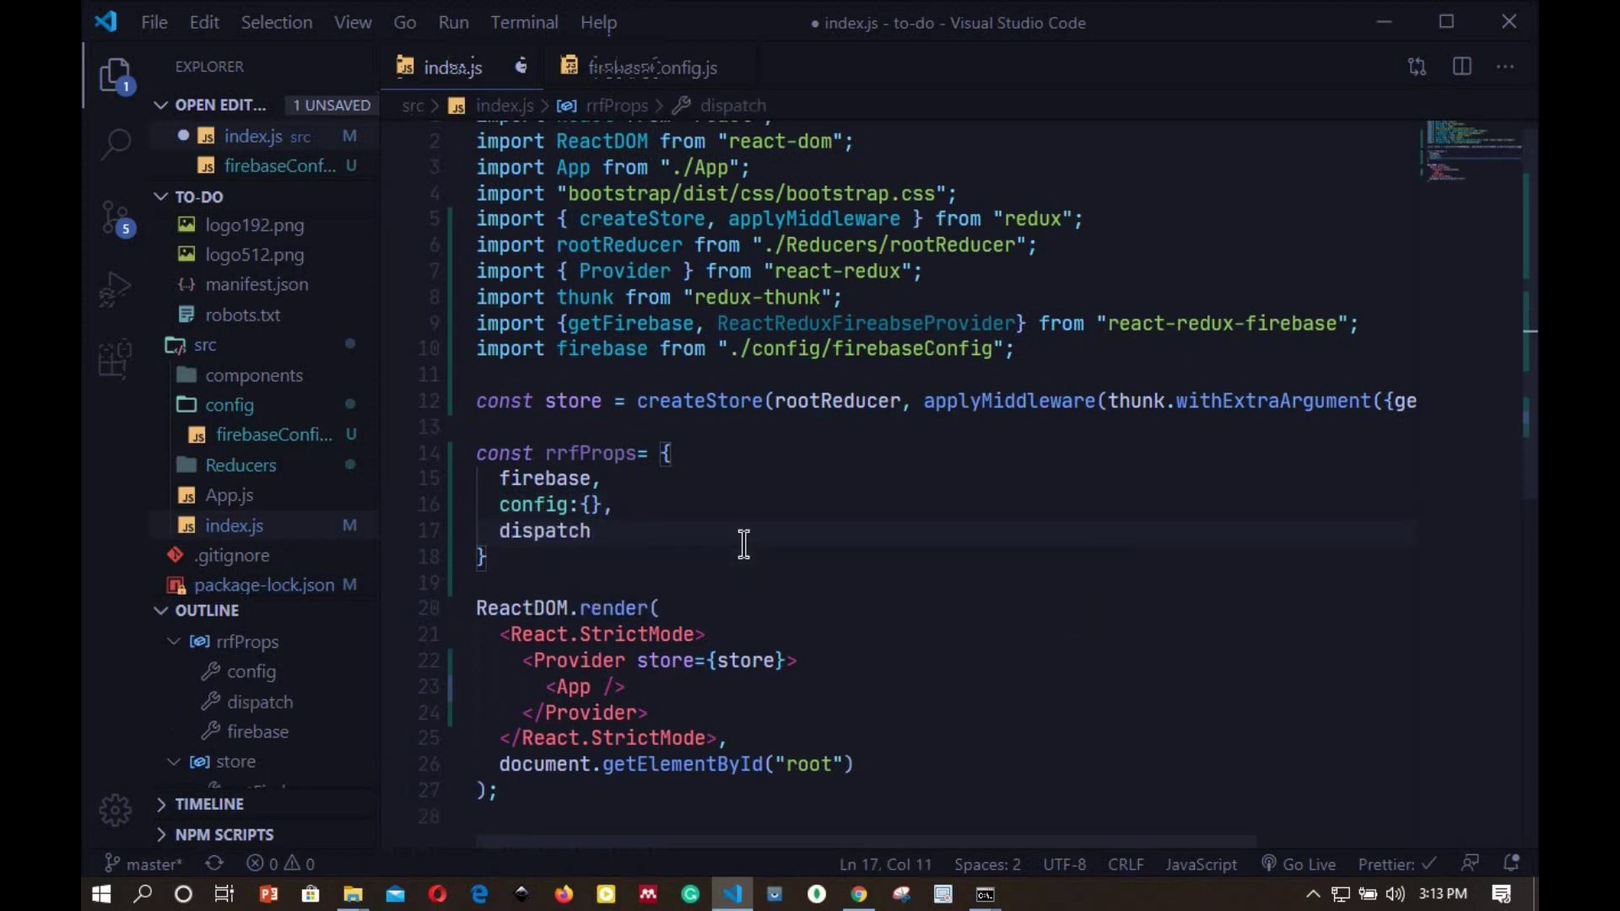
text(: s)
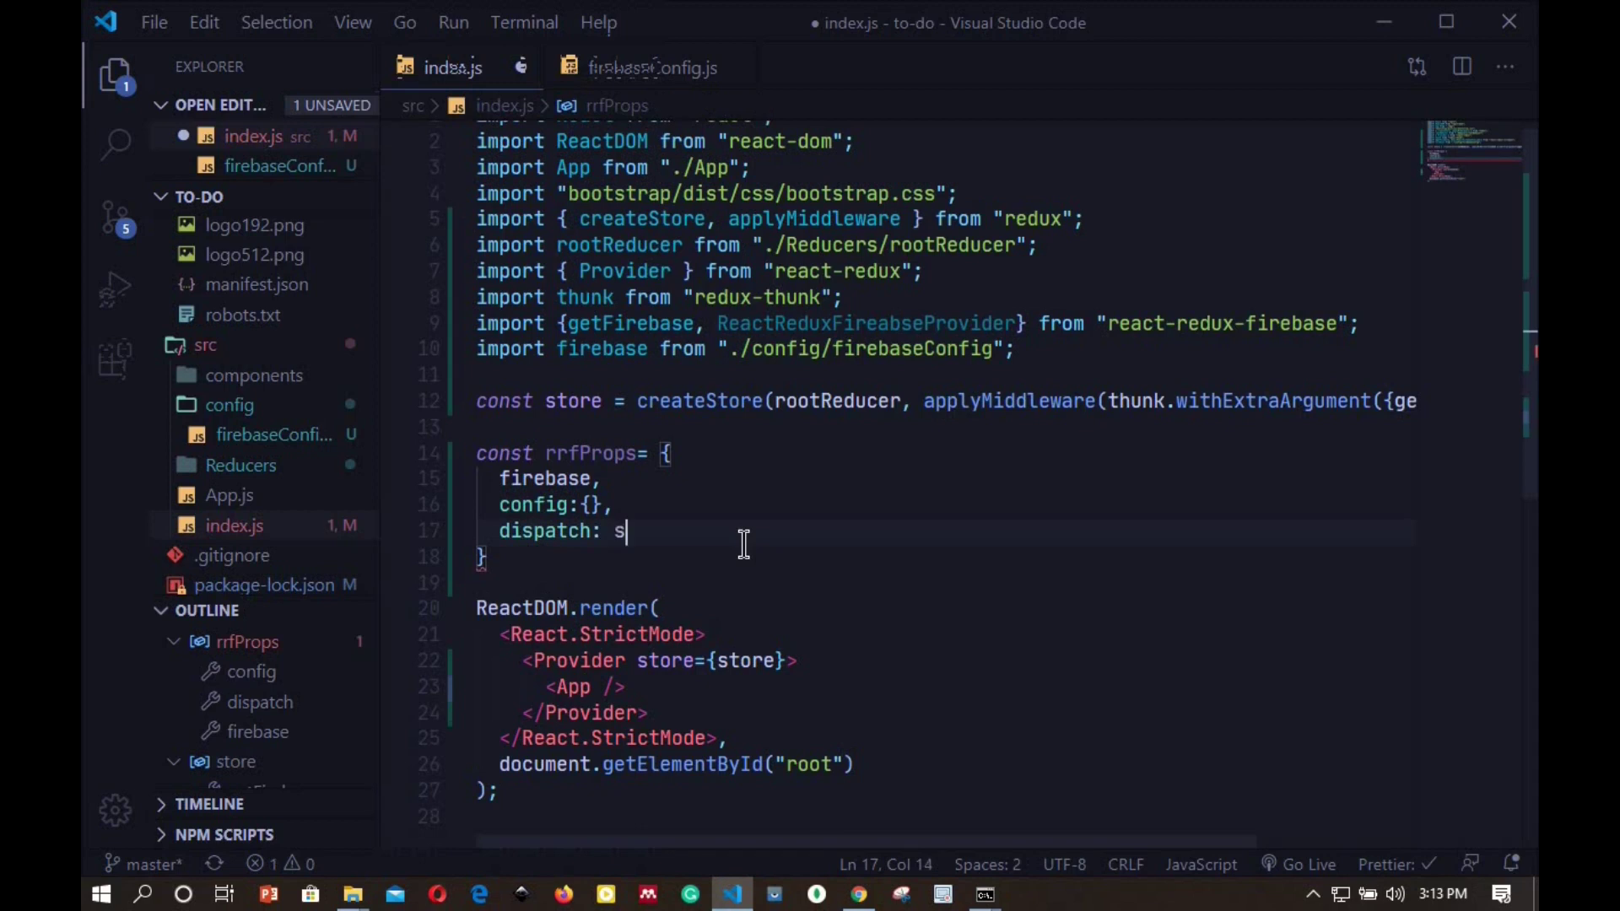
text(tore)
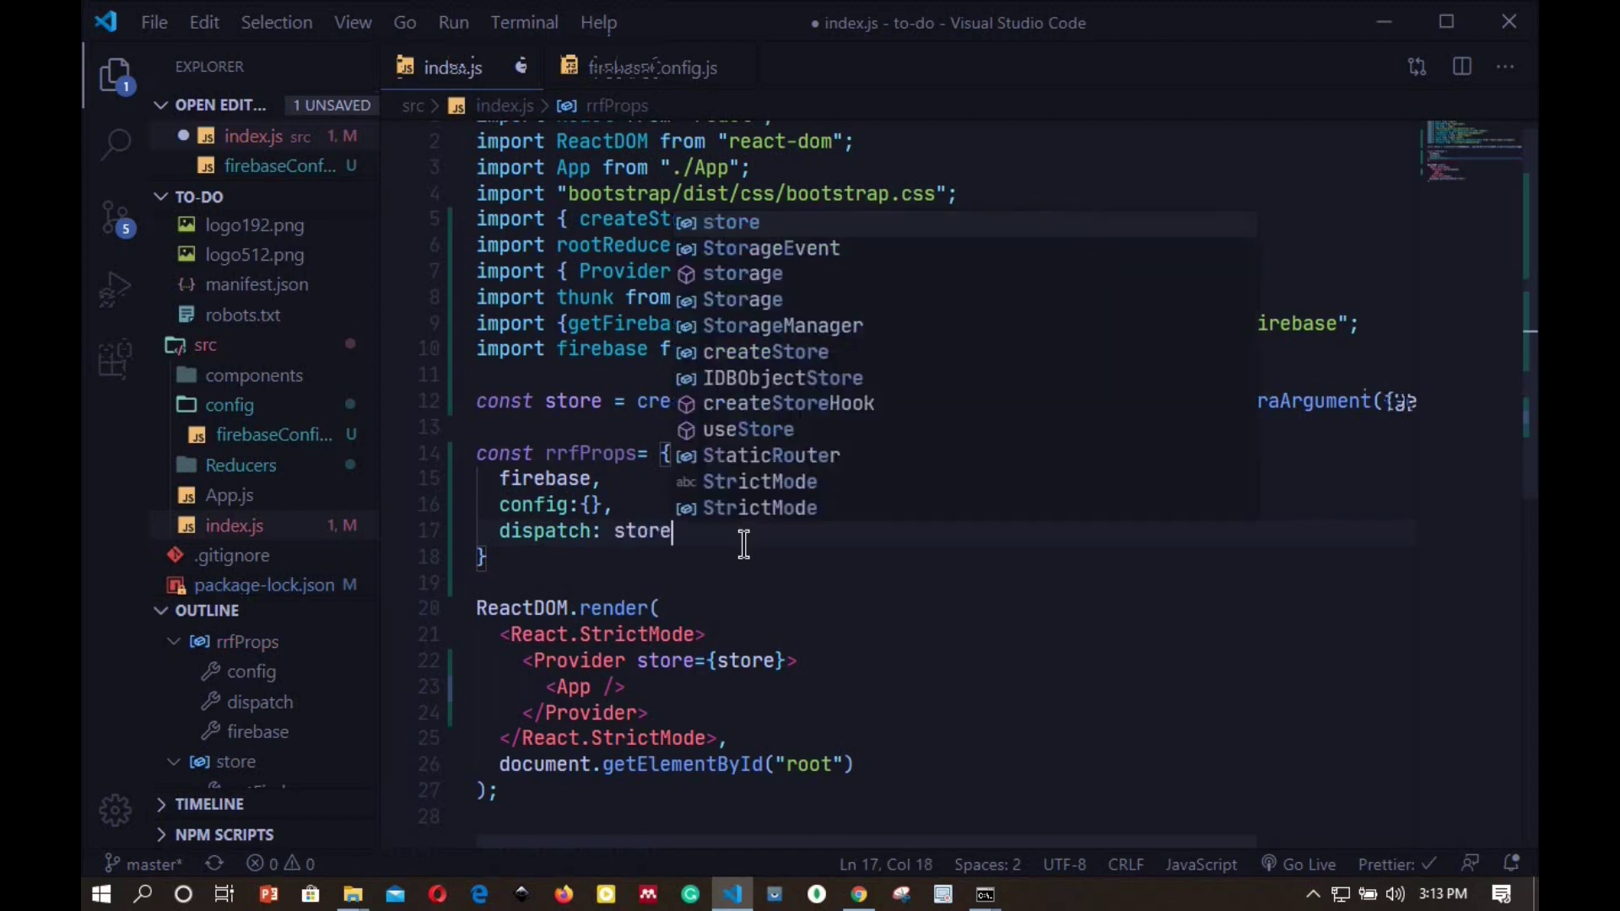
text(.dis)
key(Tab)
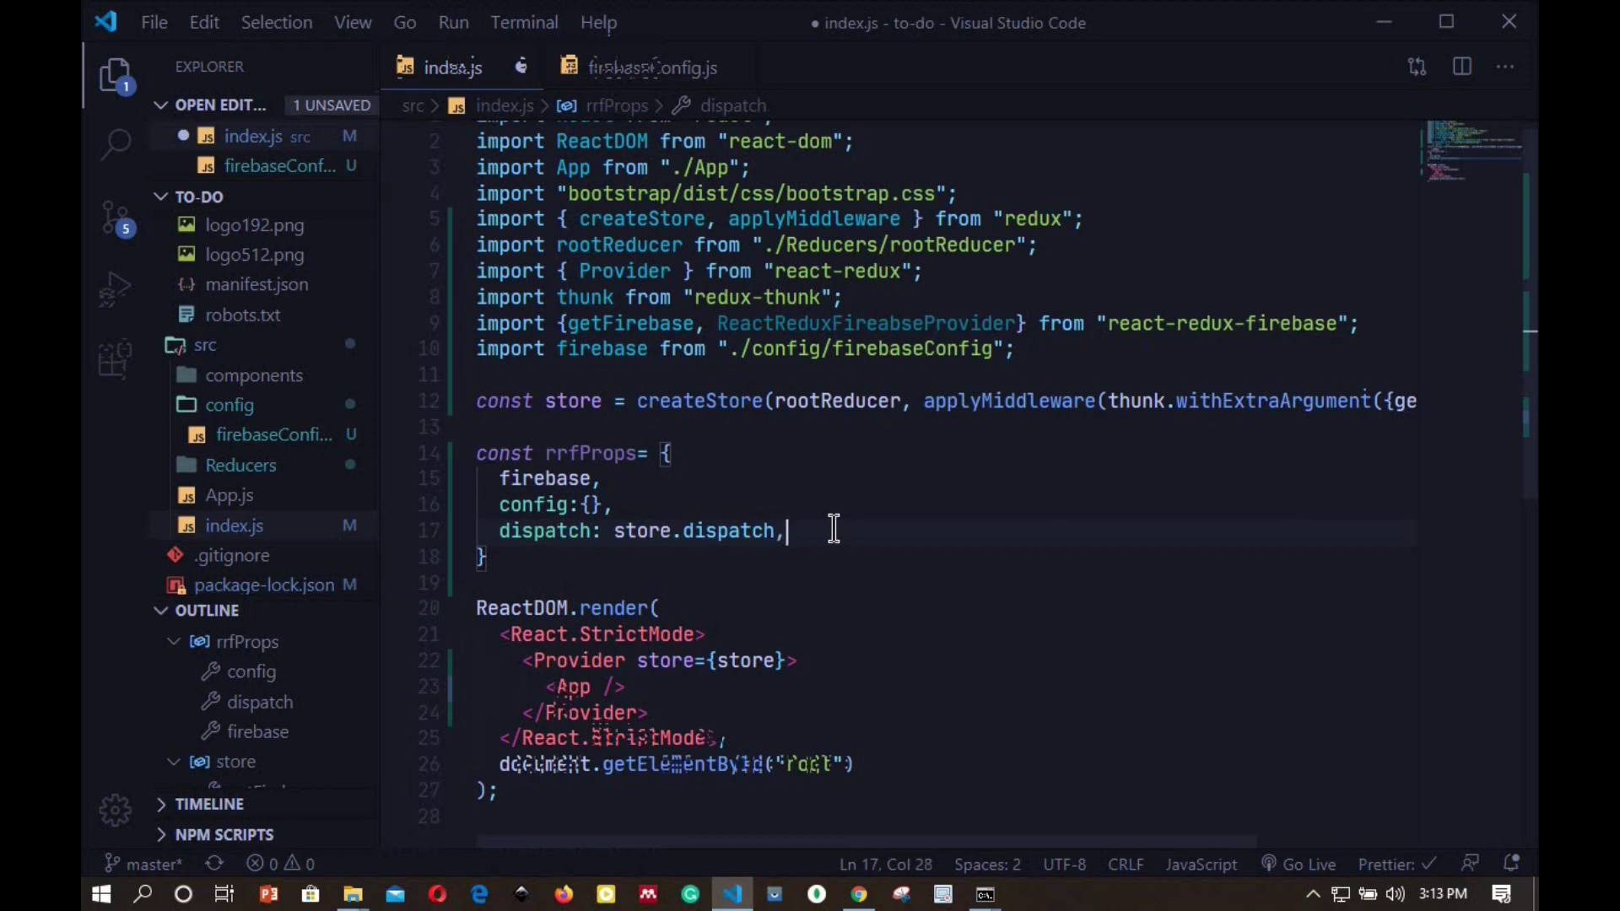
text(,)
key(Return)
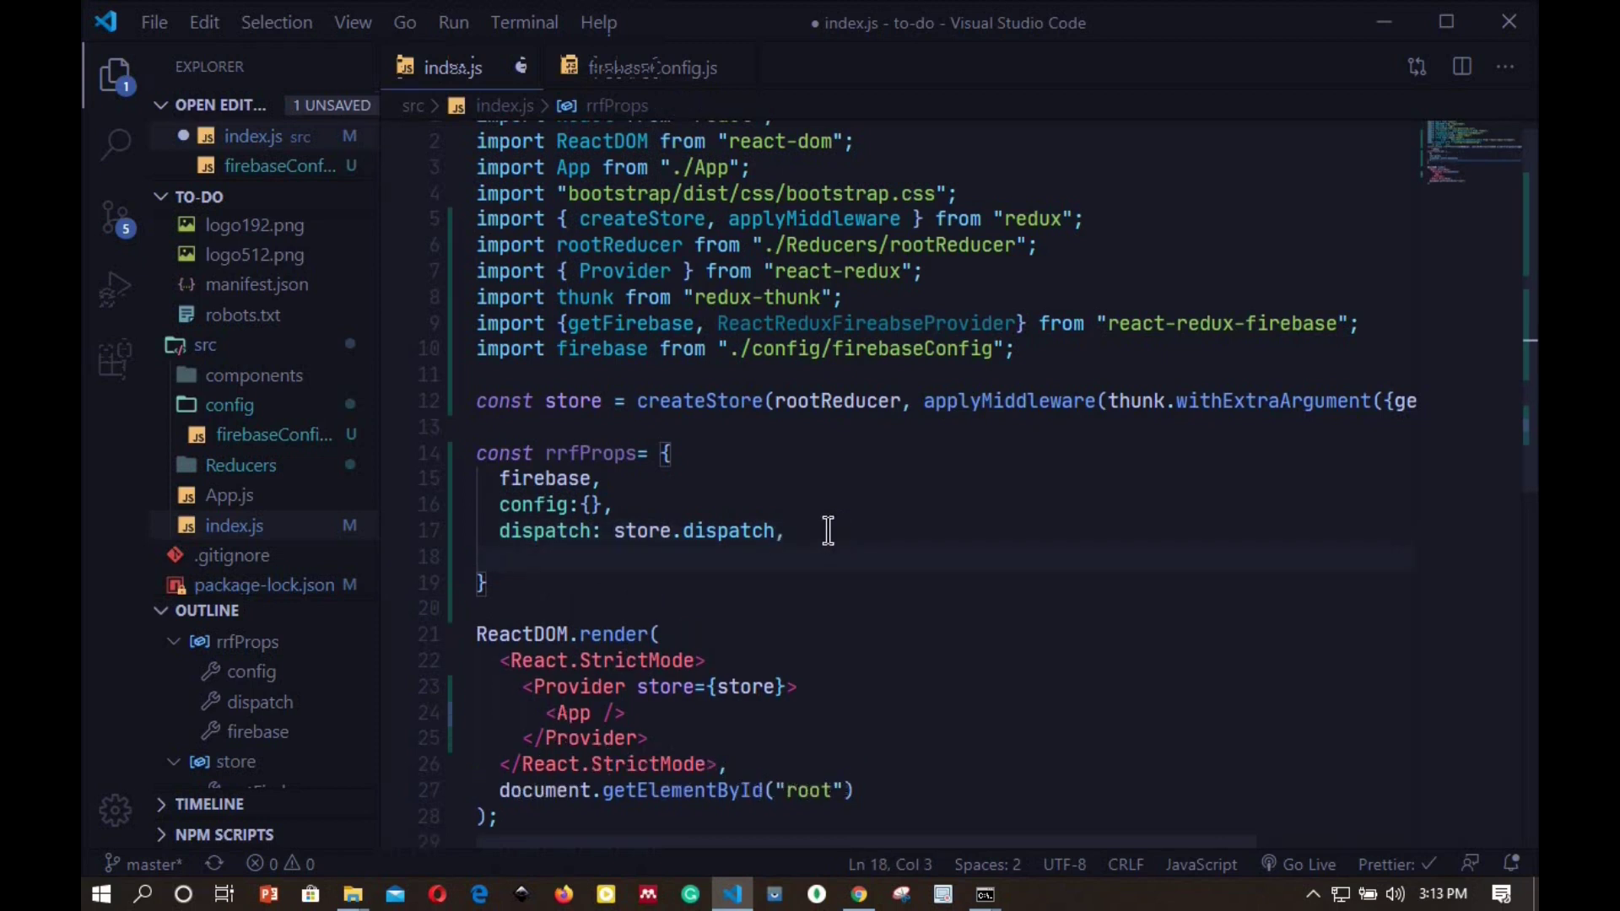
text(c)
text(reate)
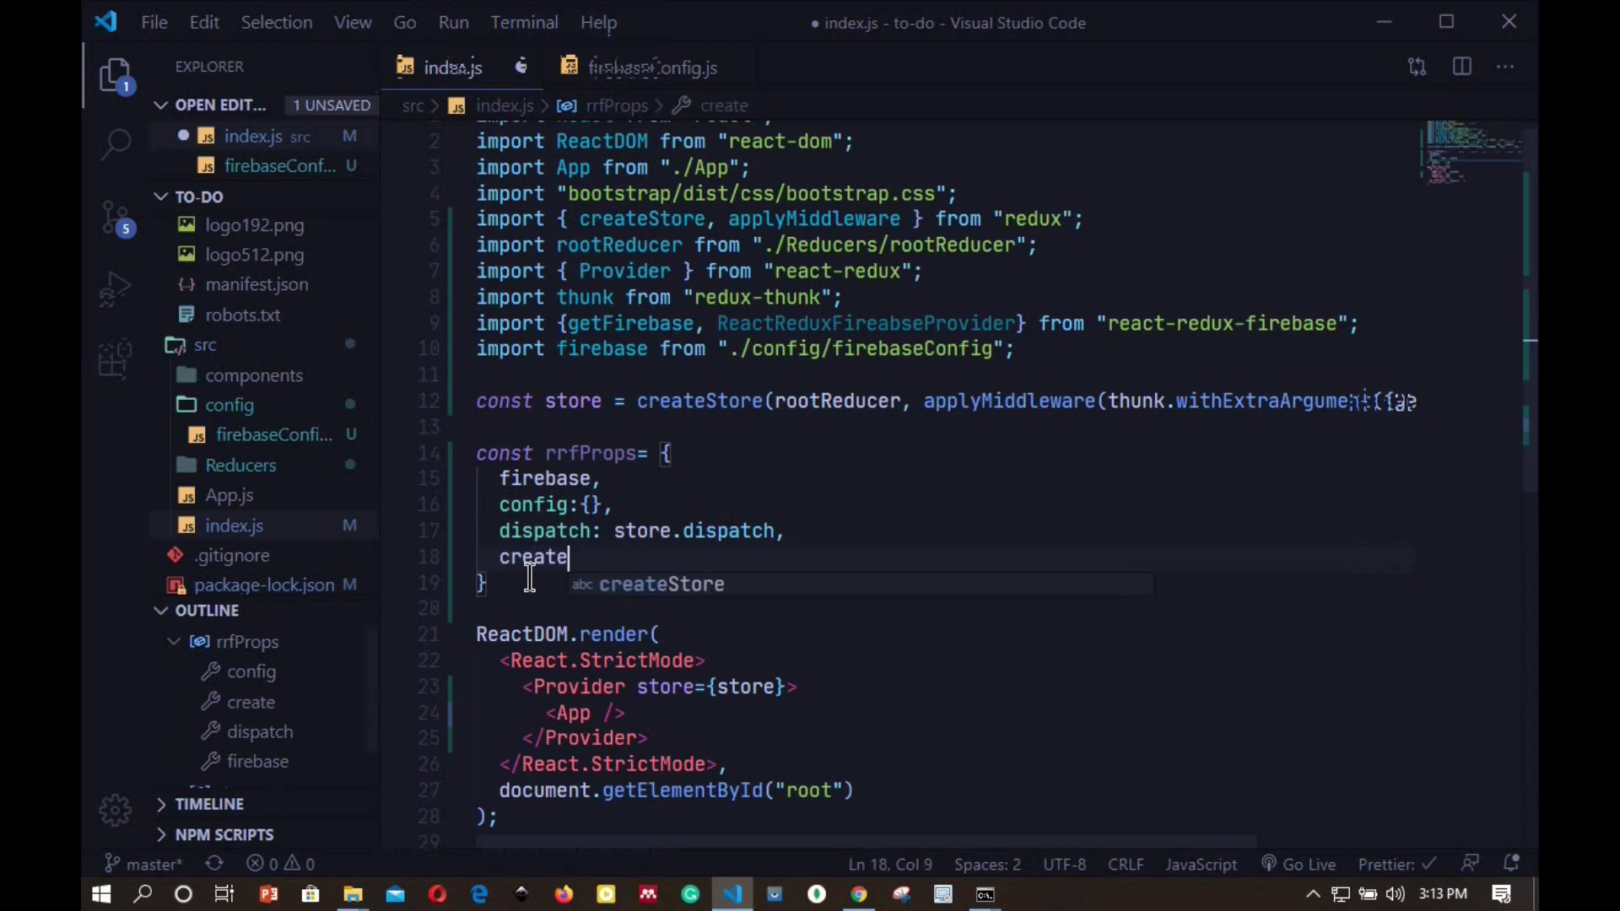
text(Fi)
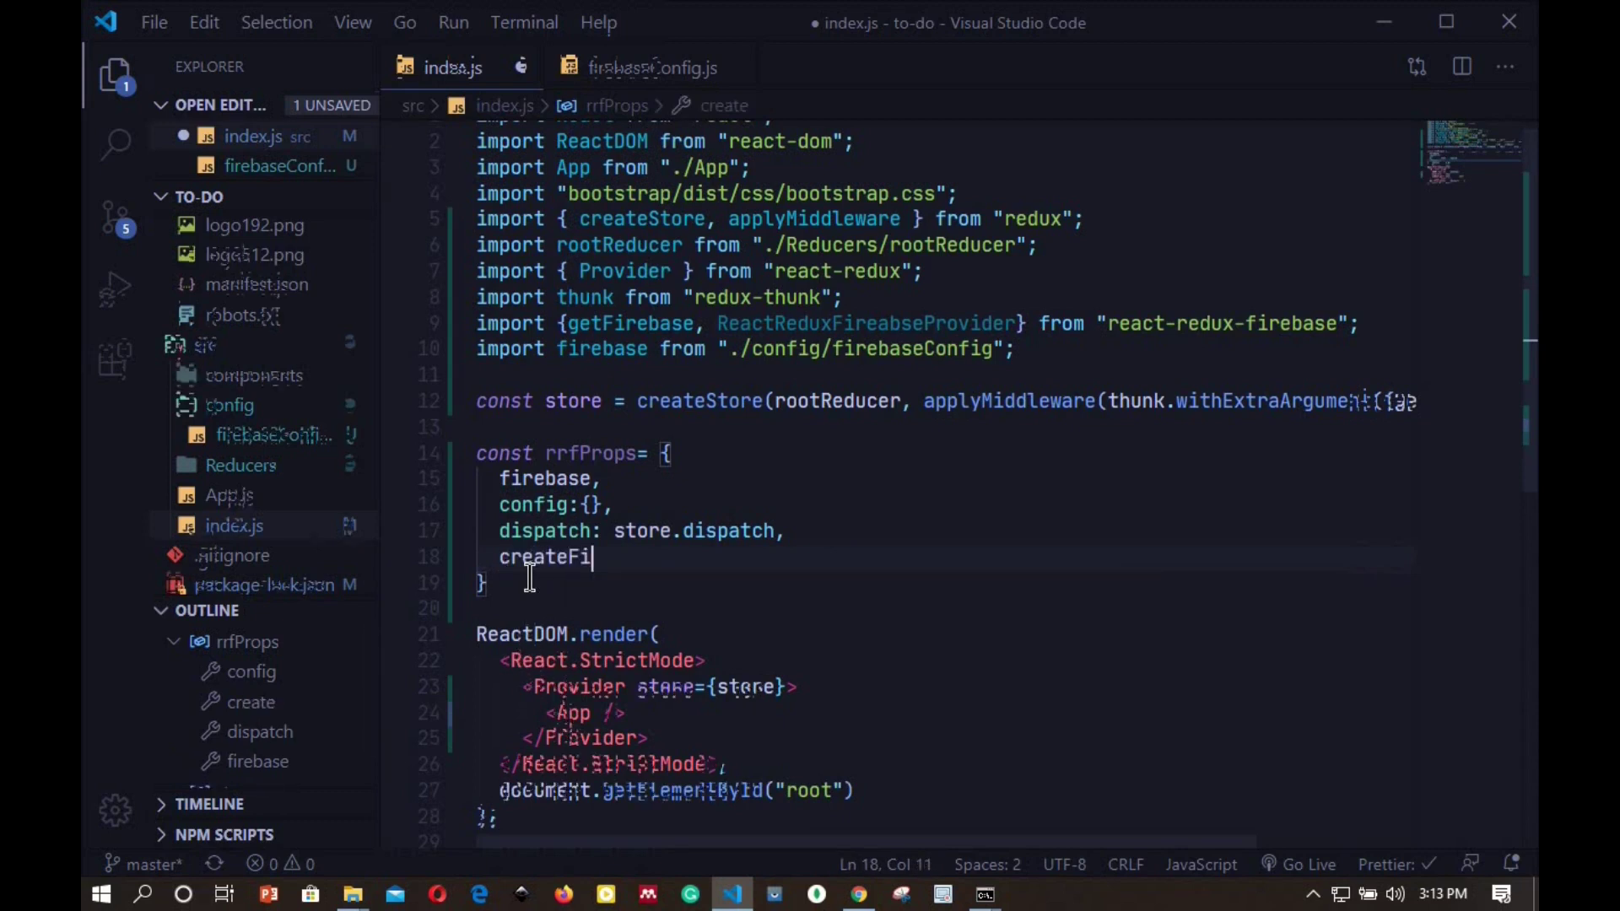
text(restoreI)
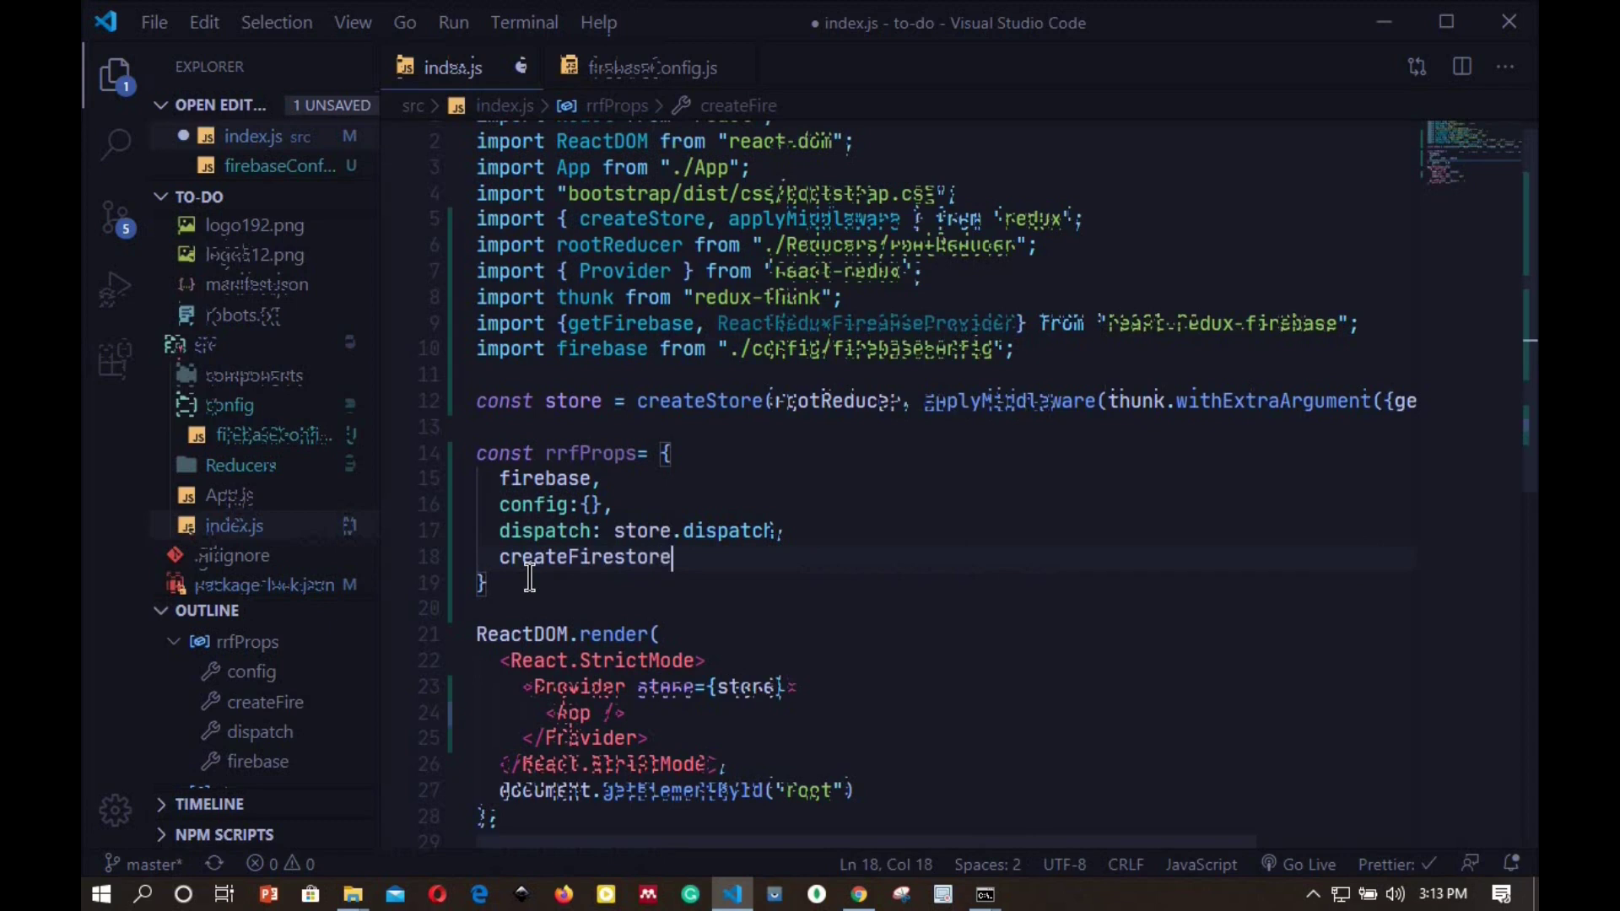
text(nsta)
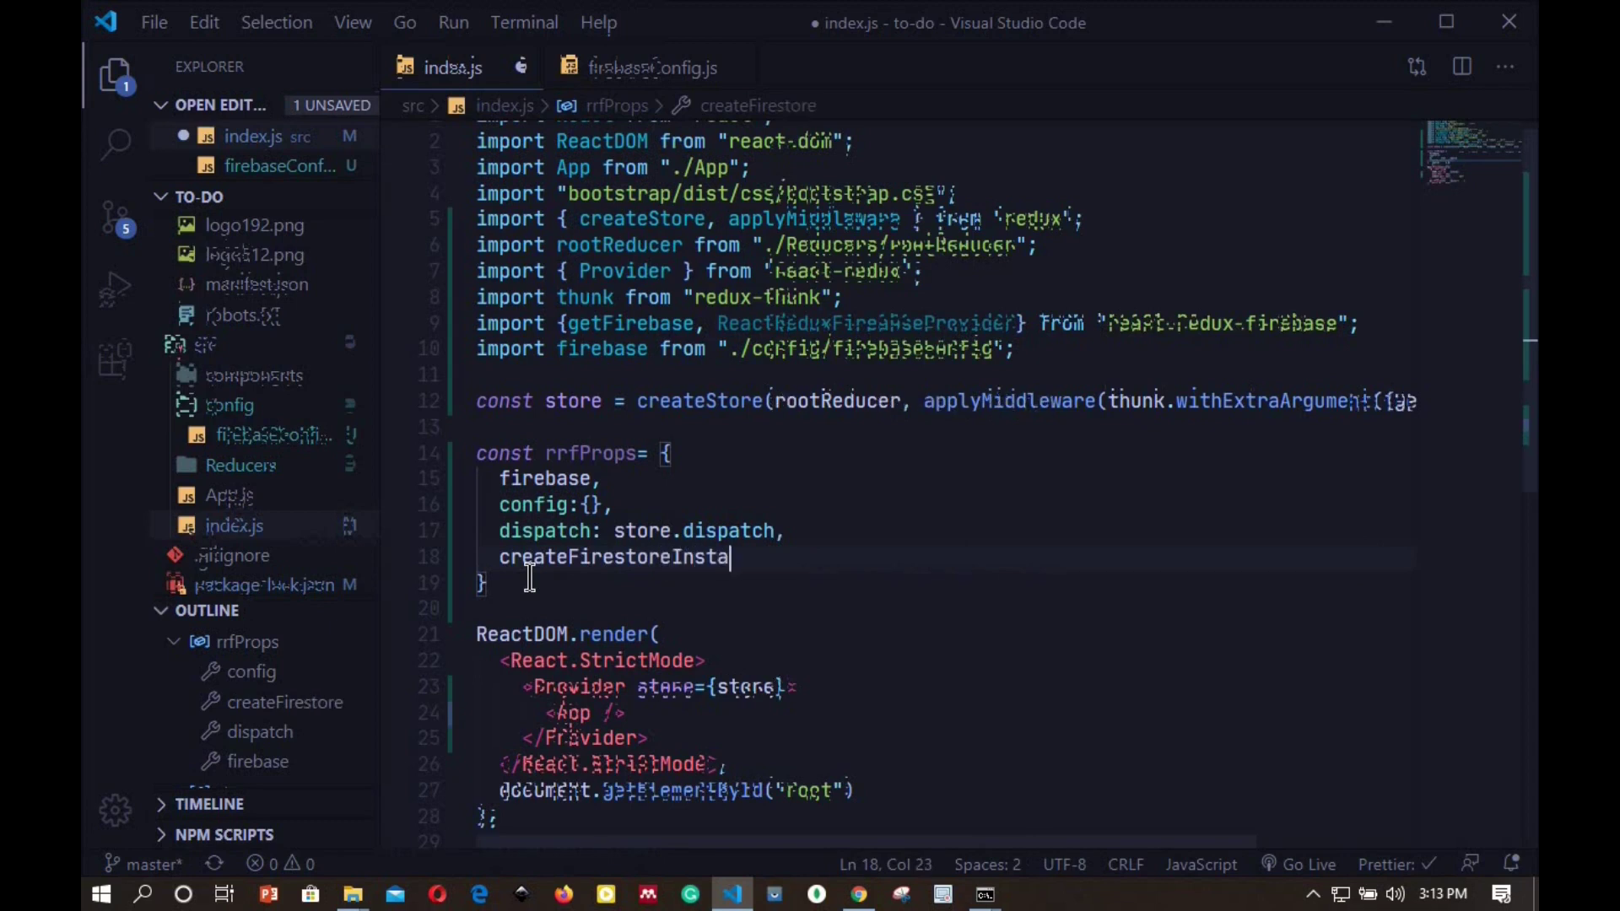
text(ce)
drag(523, 557, 625, 557)
- Add line 11: import {createFirestoreInstace} from "redux-firestore"
click(1047, 356)
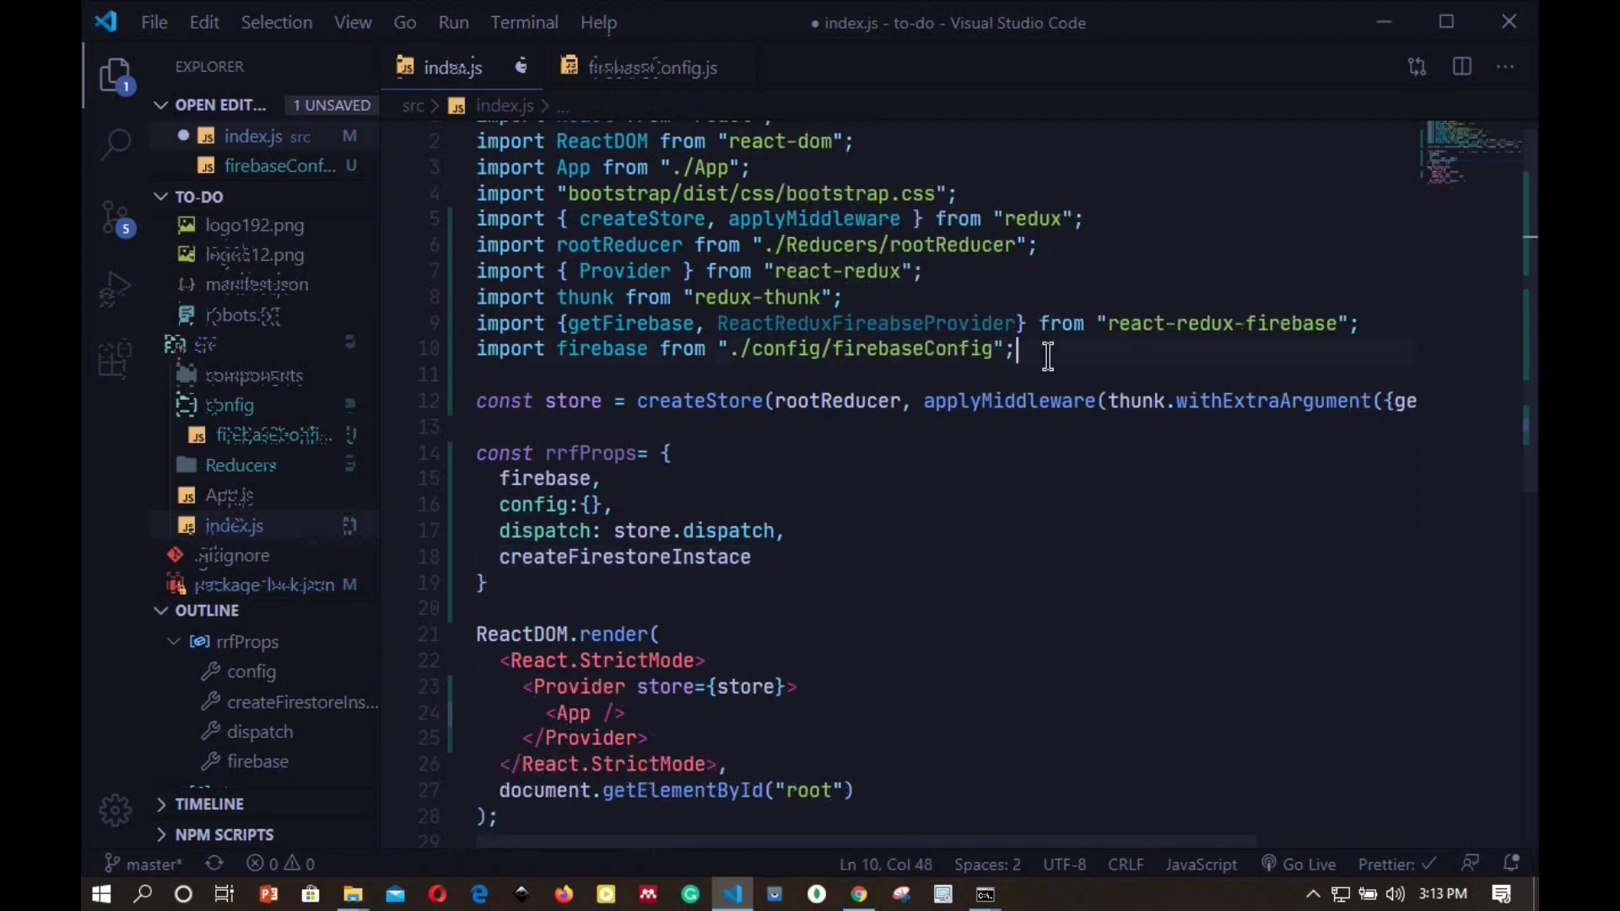
key(Return)
text(import {create)
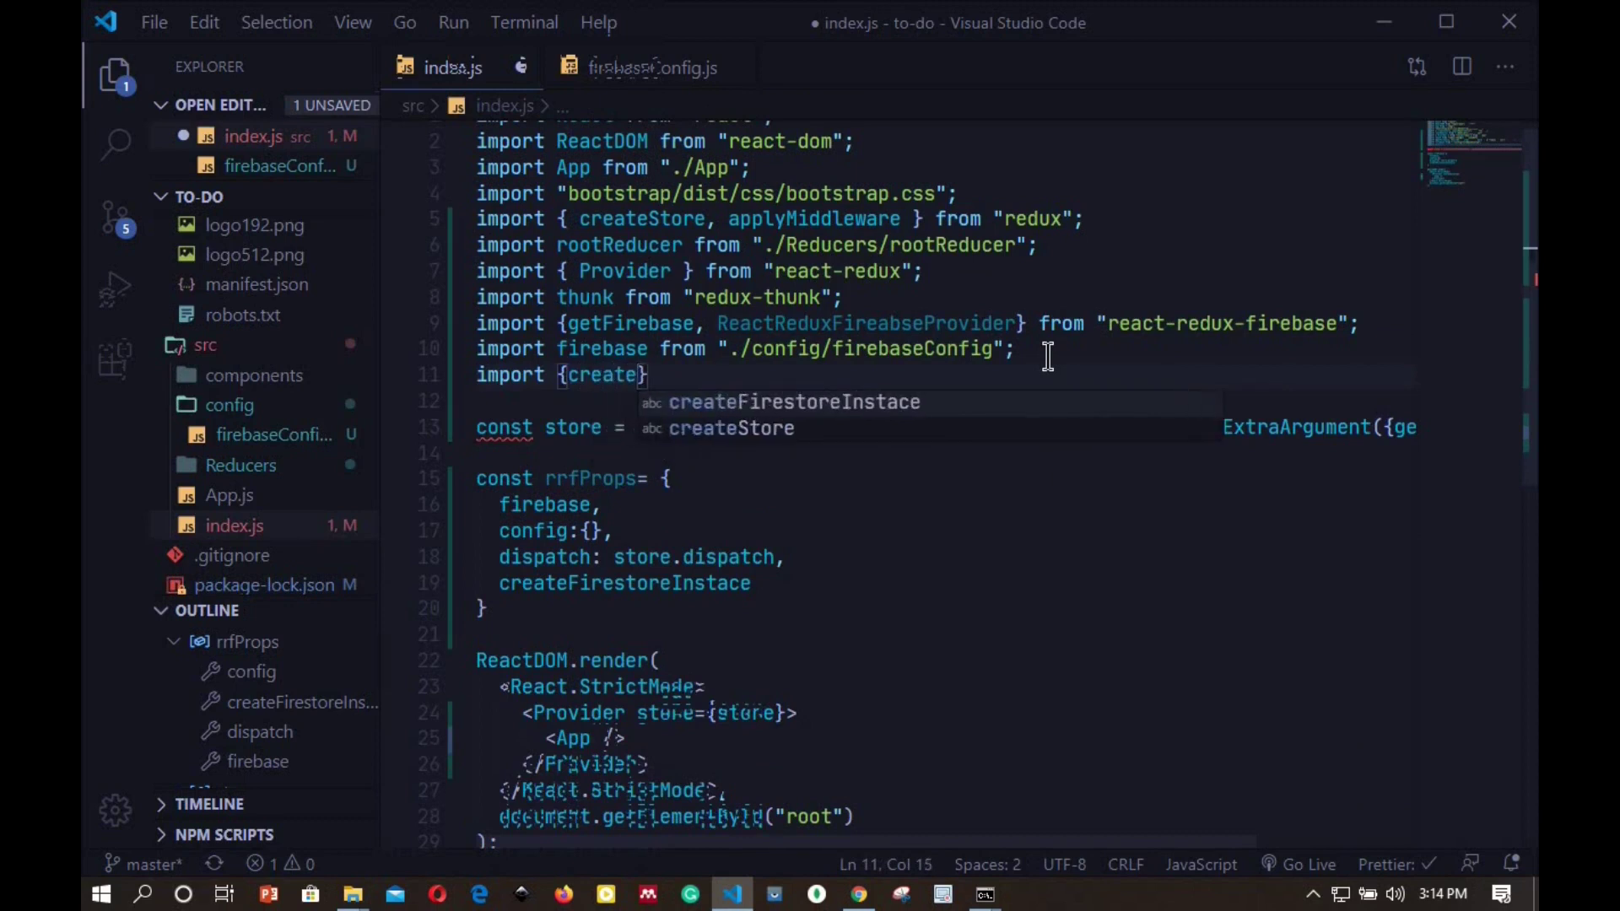
key(Tab)
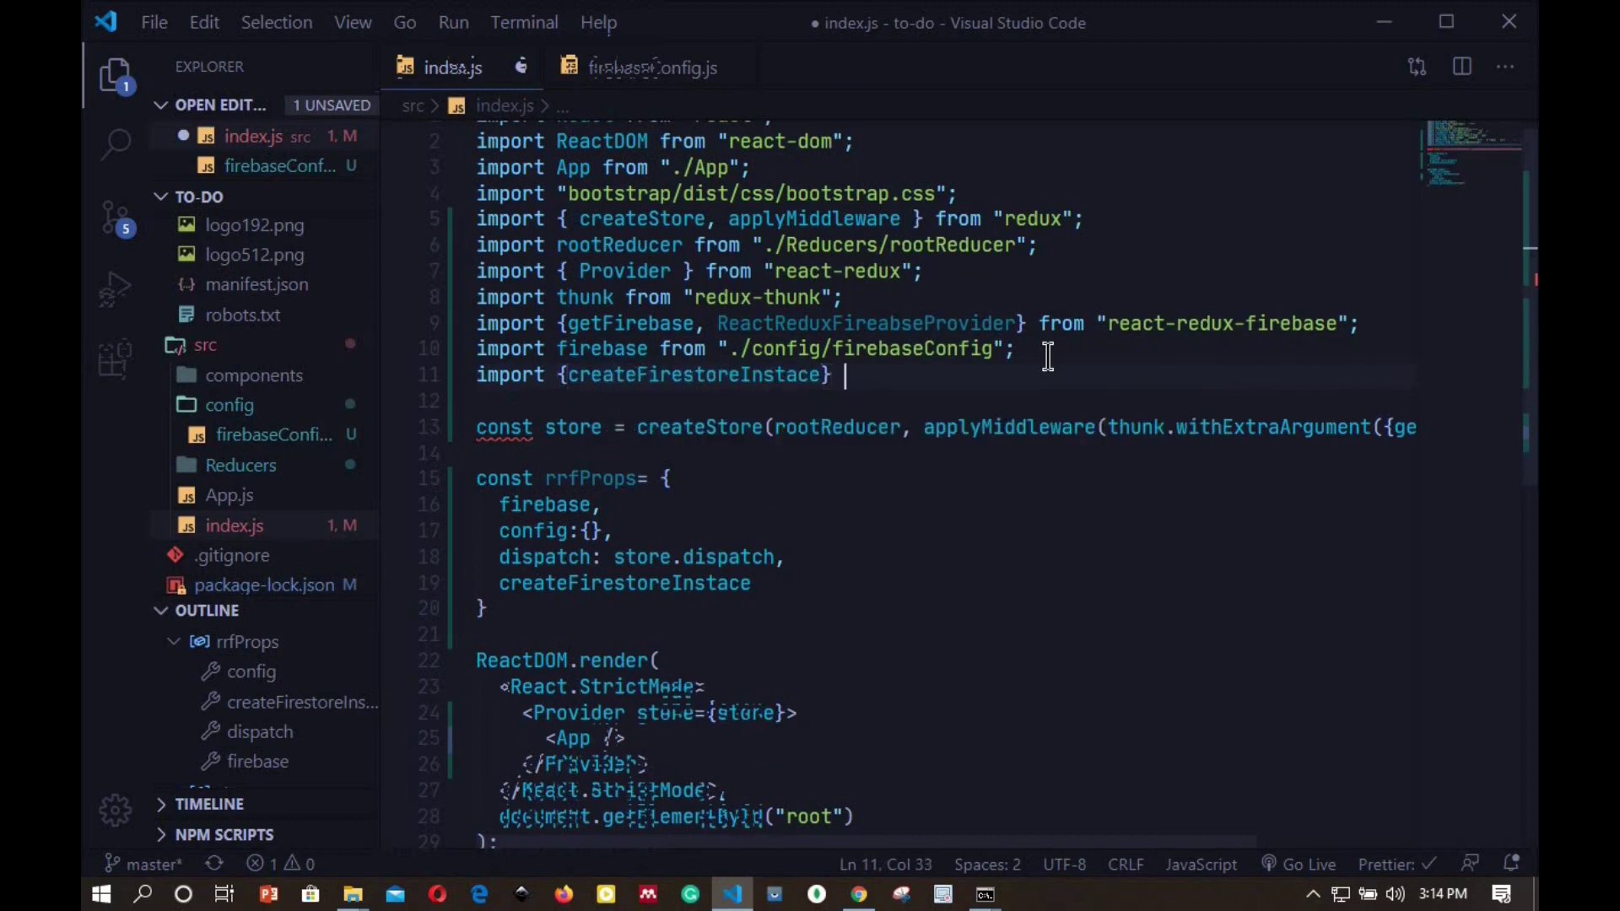
text(from )
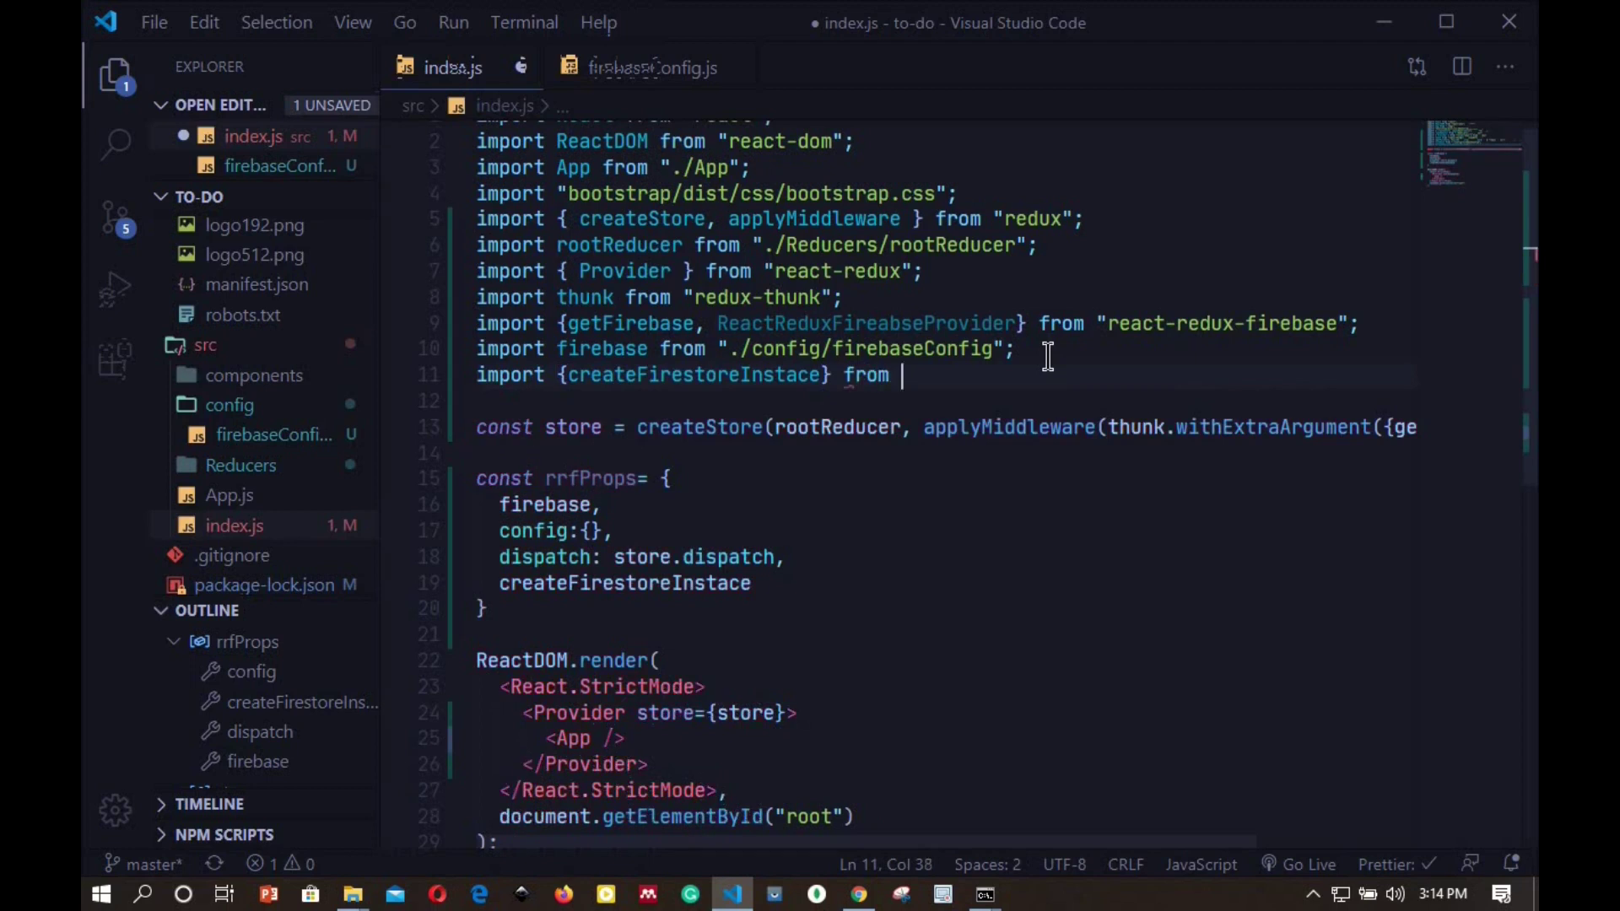
text("redux)
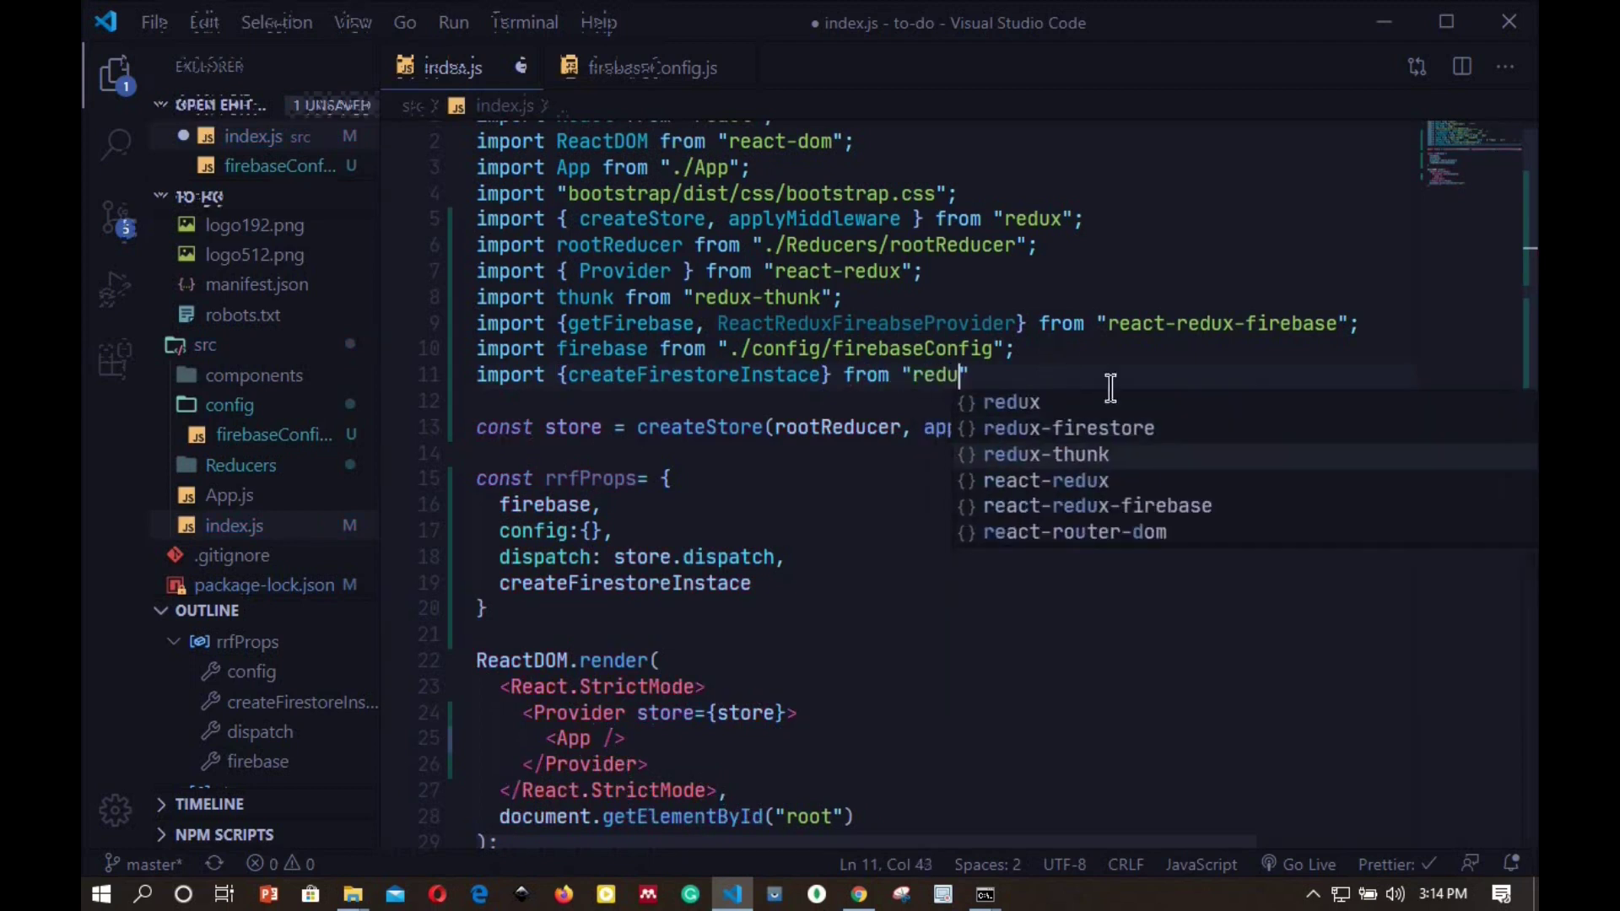
click(1070, 431)
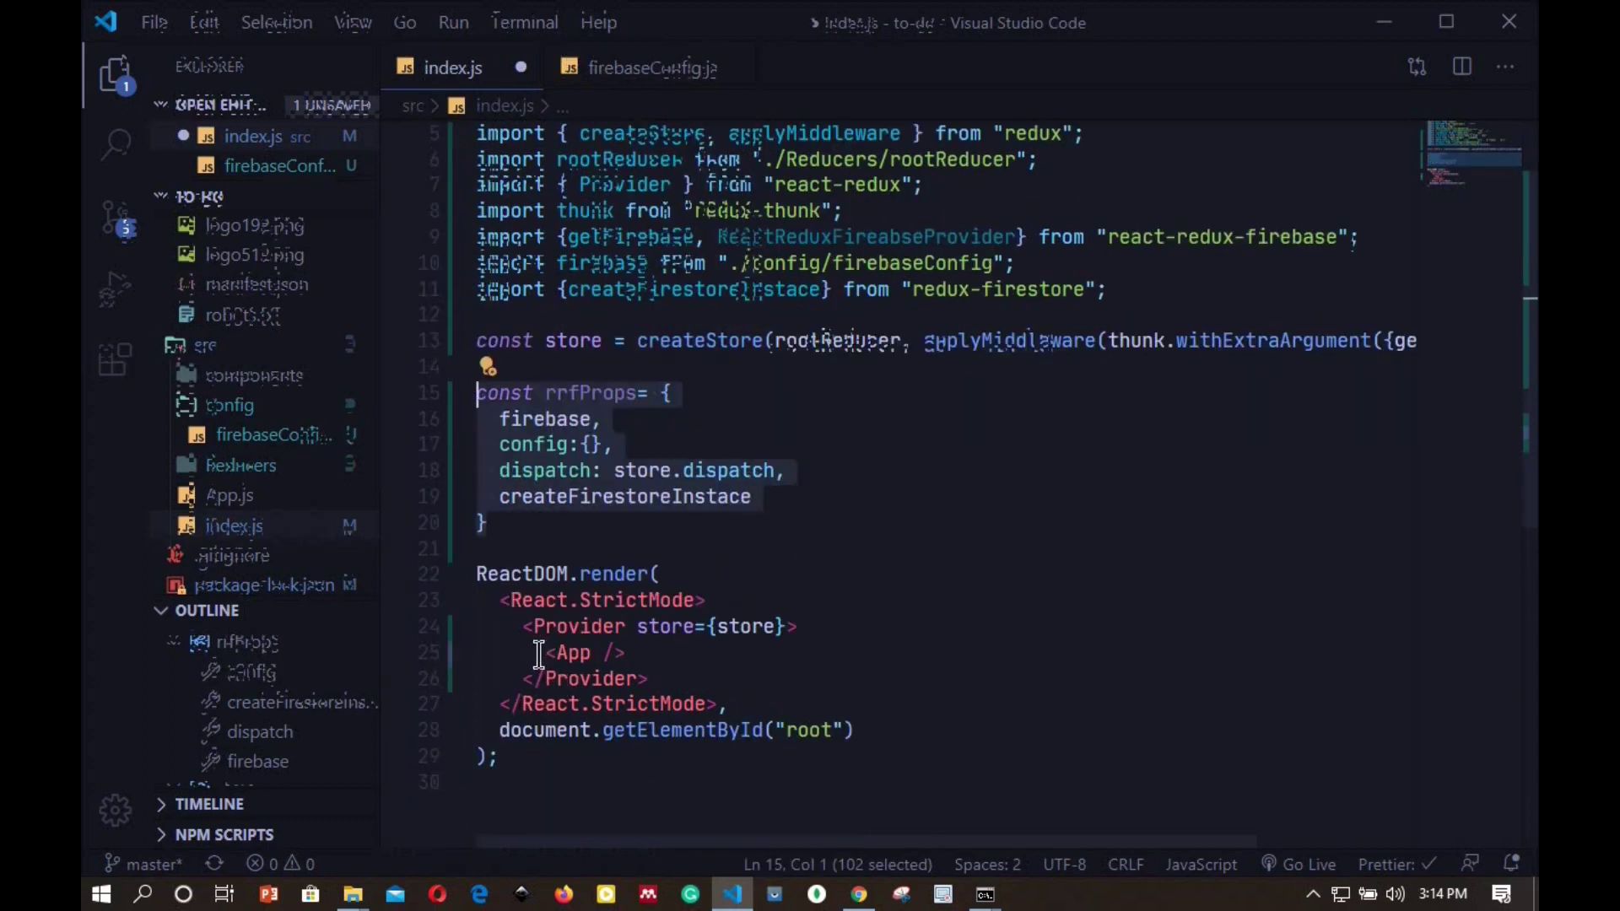
- Insert a ReactReduxFireabseProvider opening tag, copied from its import, above <App />
drag(547, 654, 633, 653)
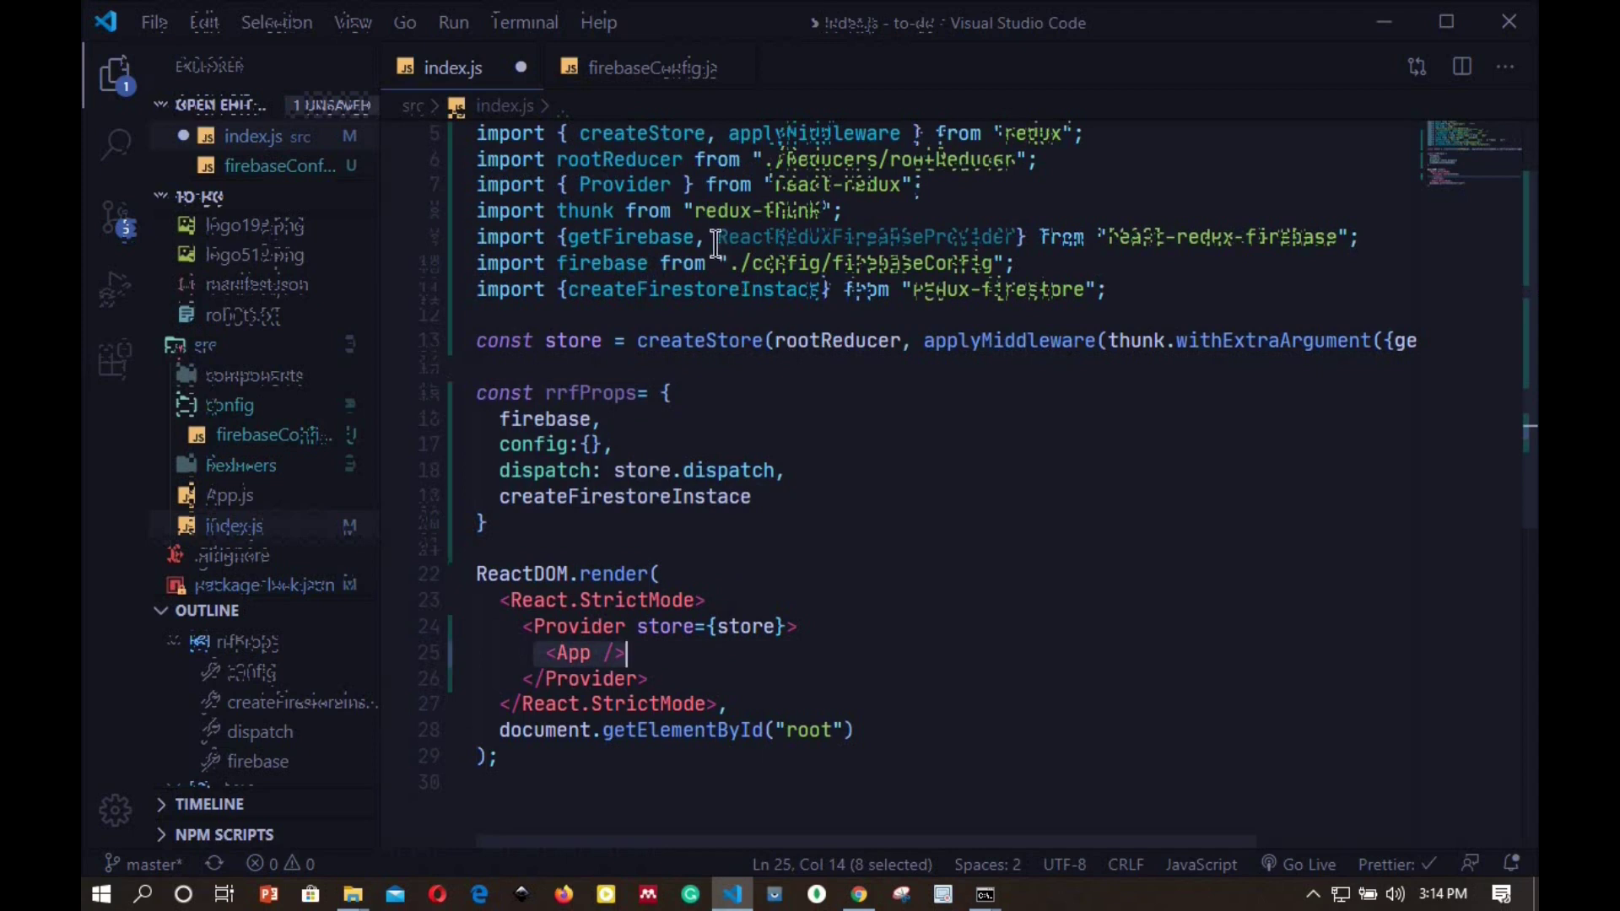
drag(716, 236, 1021, 240)
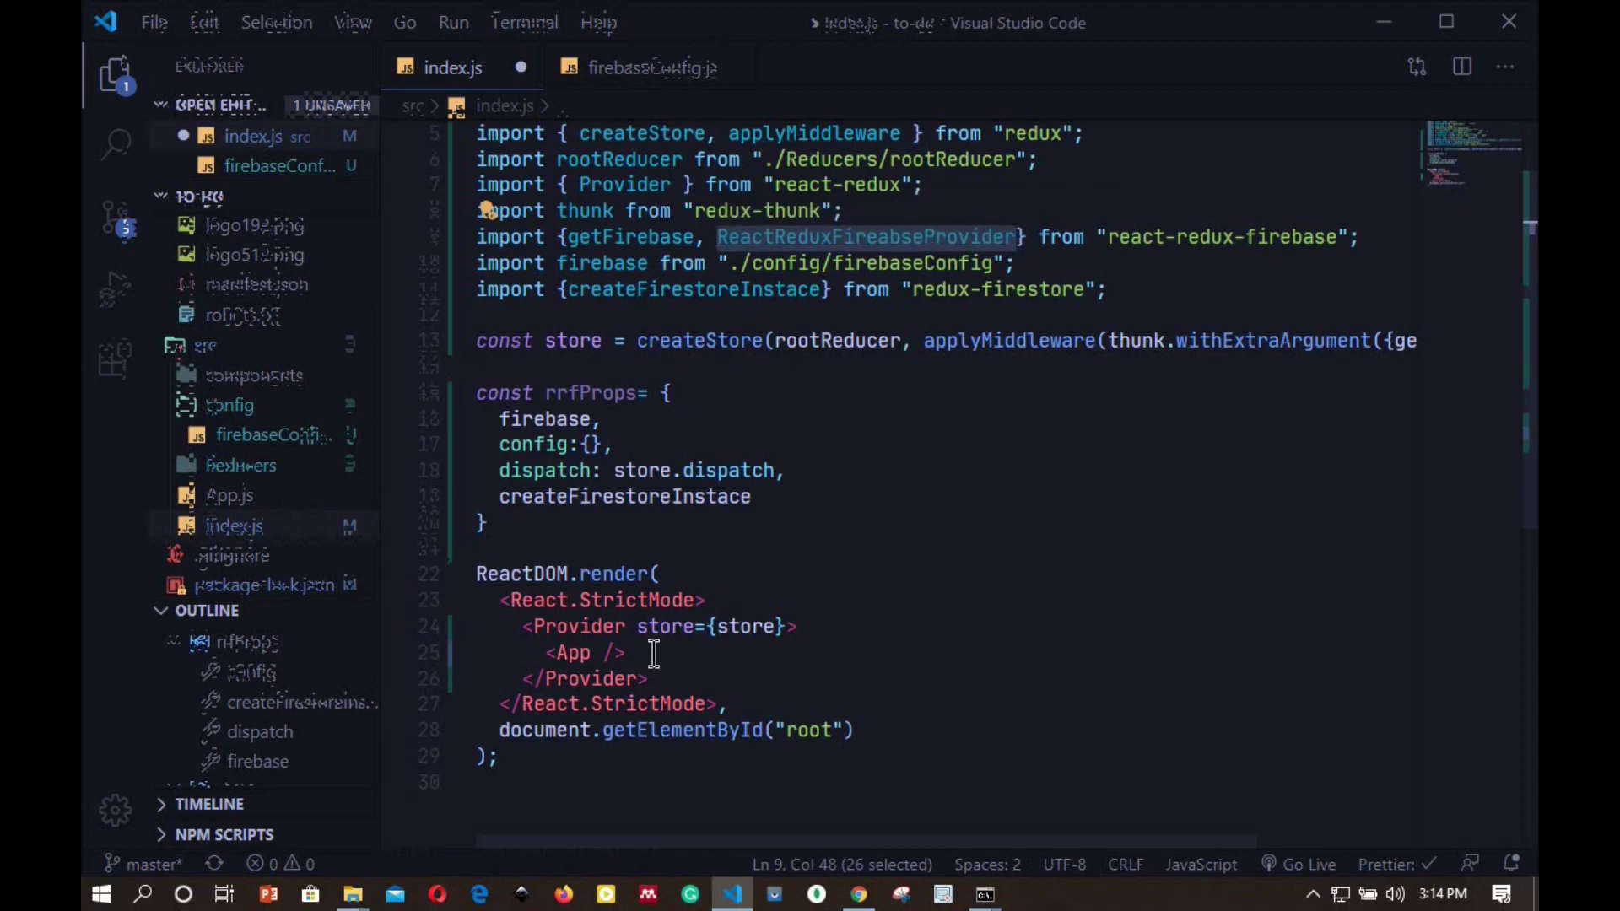
click(846, 626)
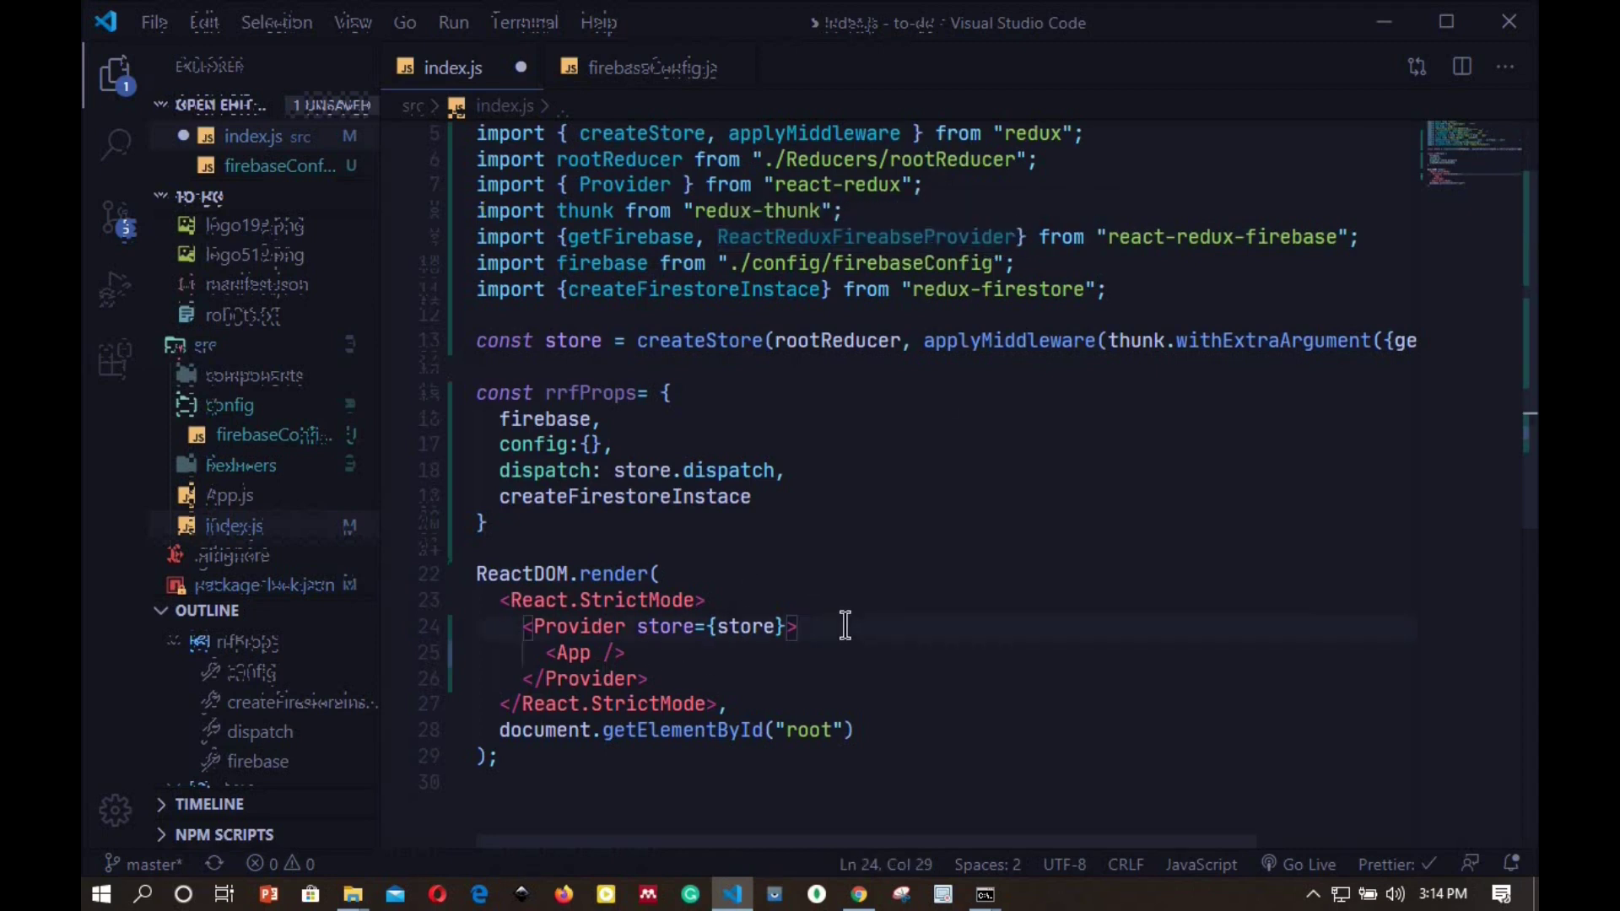
key(Return)
text(<)
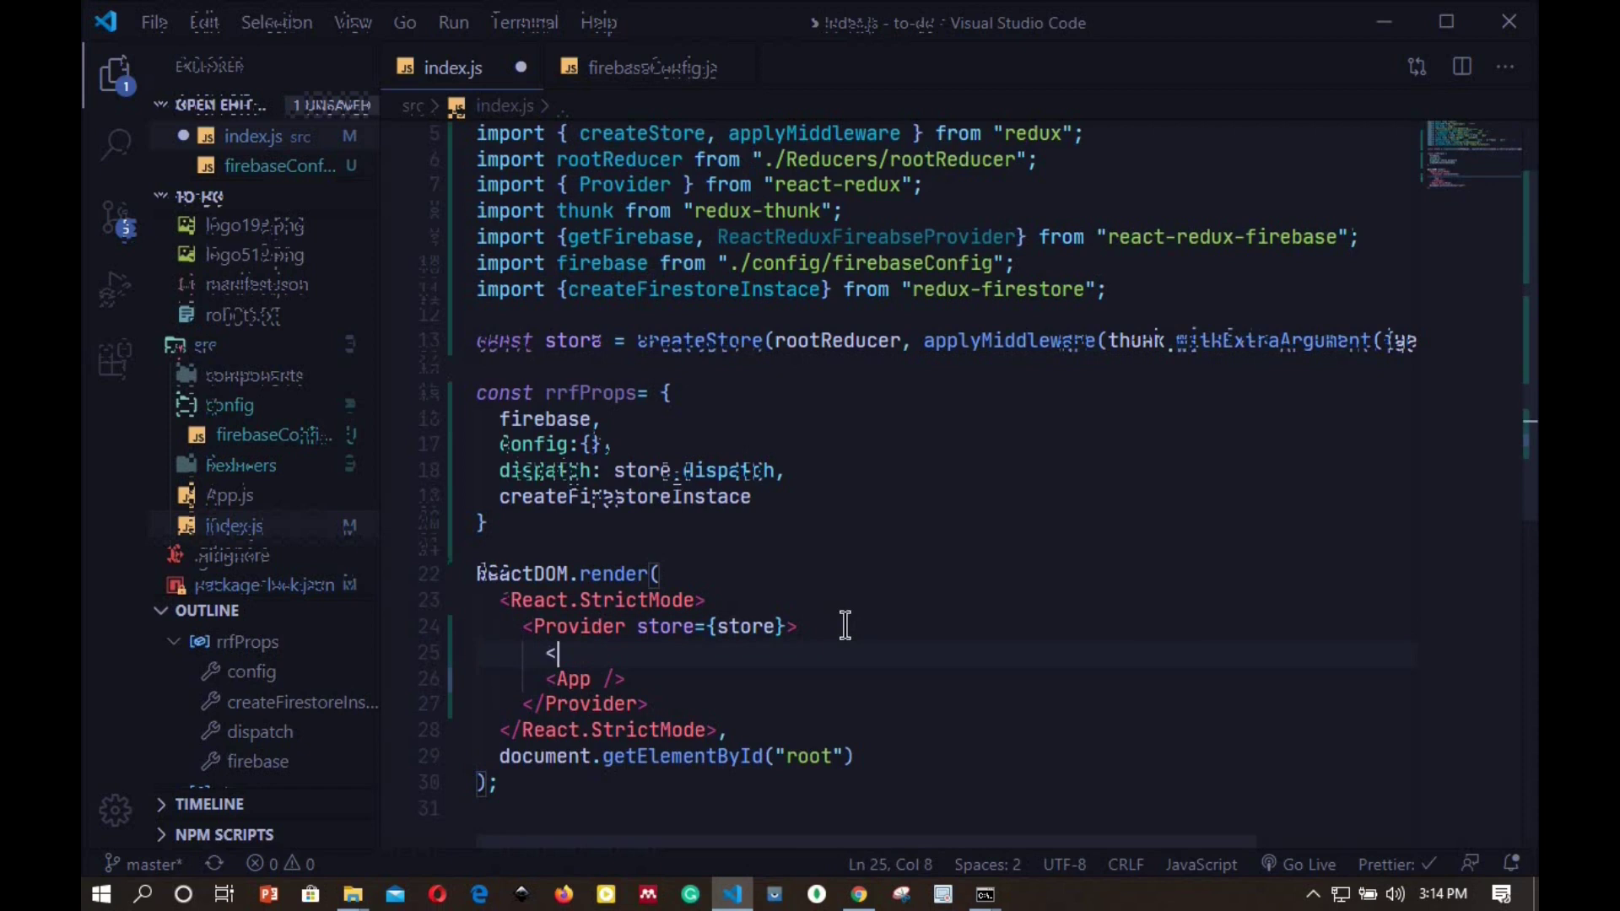
text(ReactReduxFireabseProvider)
text(>)
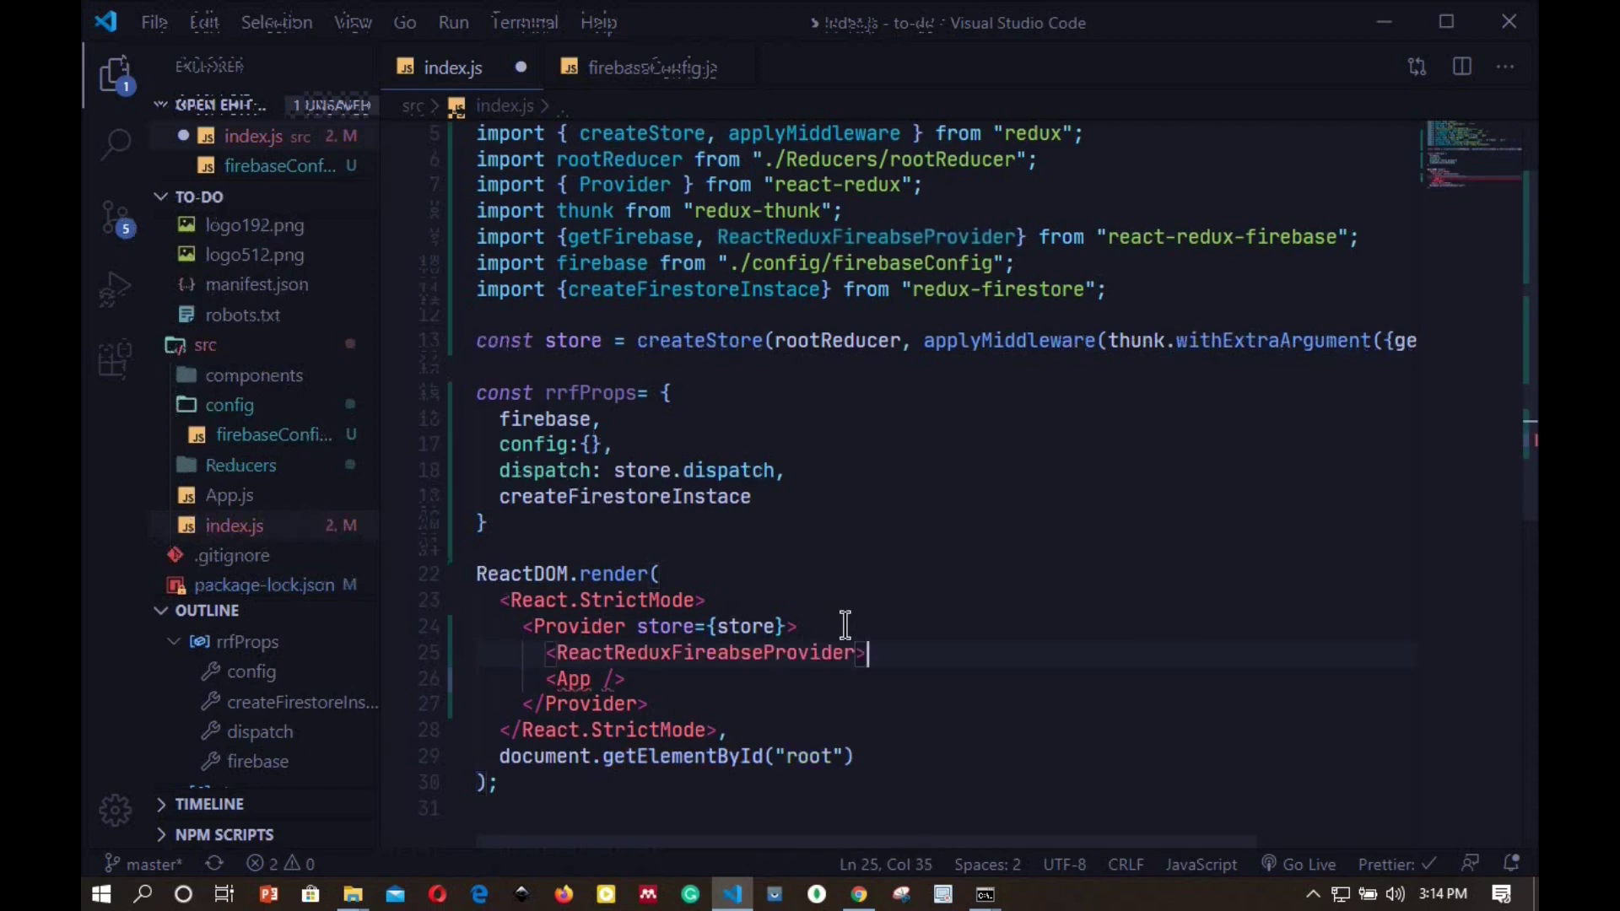
- Move the auto-inserted ReactReduxFireabseProvider closing tag onto a new line below <App />
click(1212, 651)
drag(1200, 652, 864, 652)
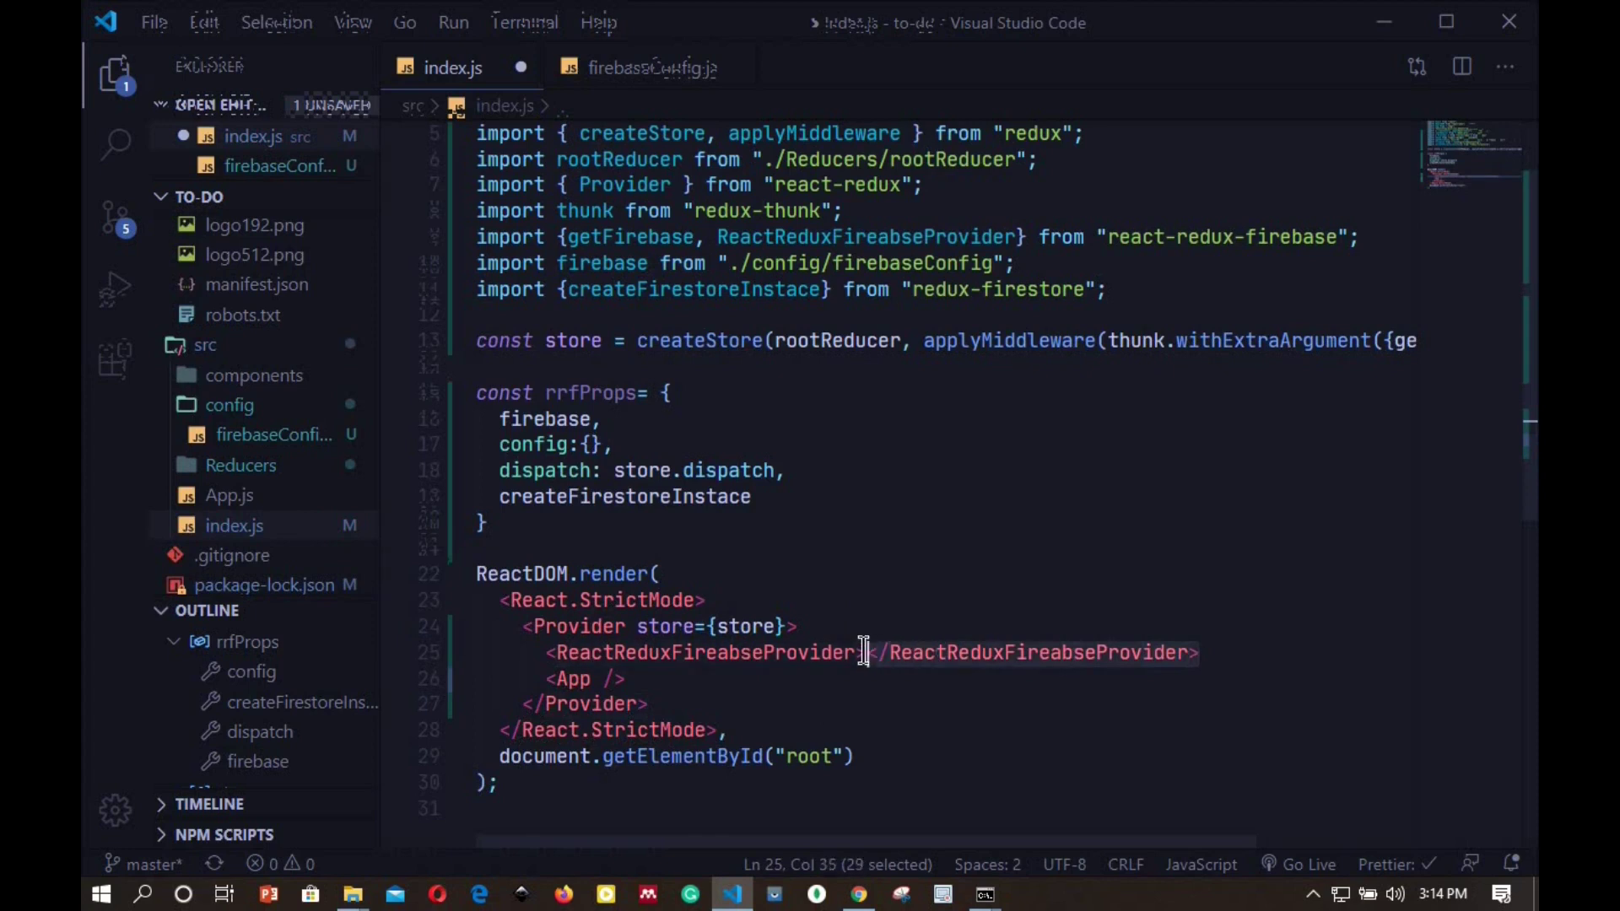
key(ctrl+x)
click(645, 679)
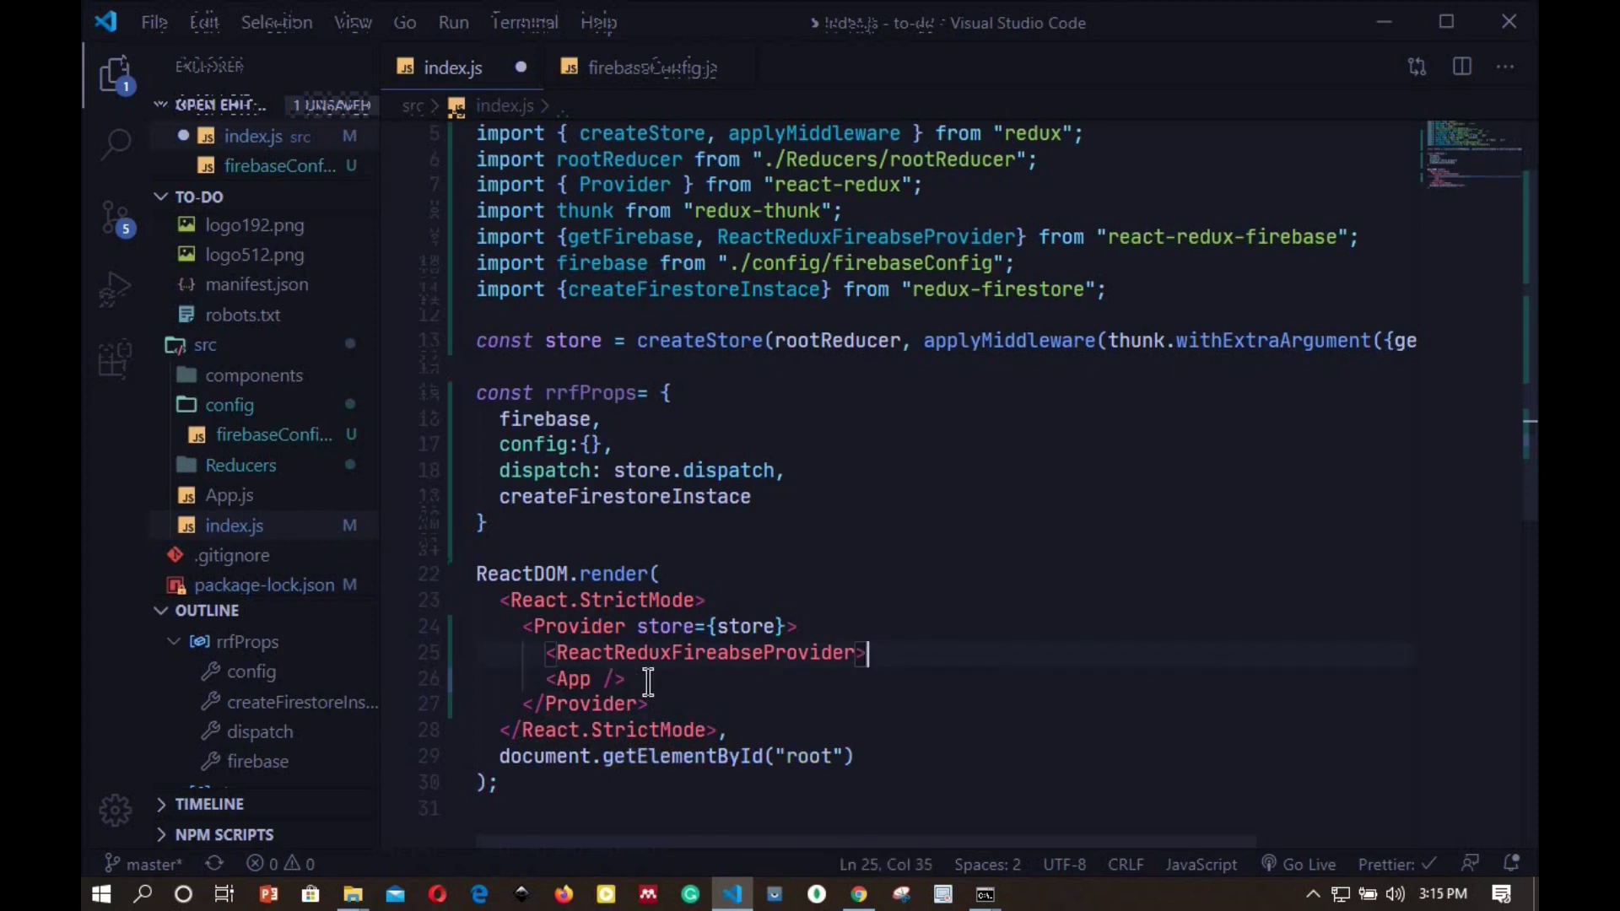
key(Return)
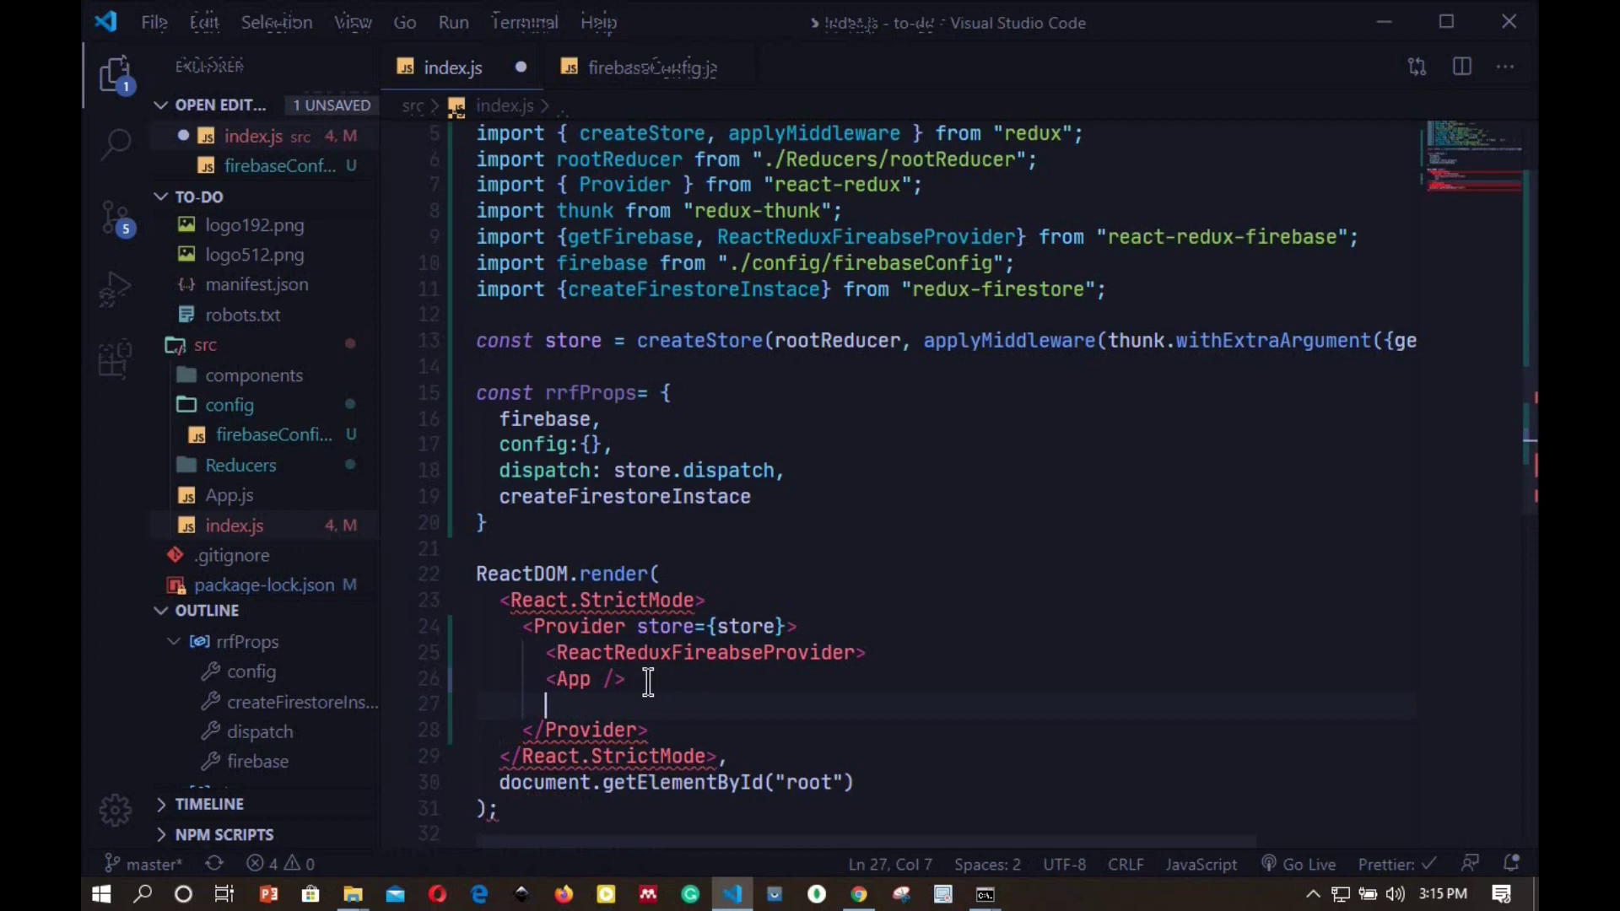
key(ctrl+v)
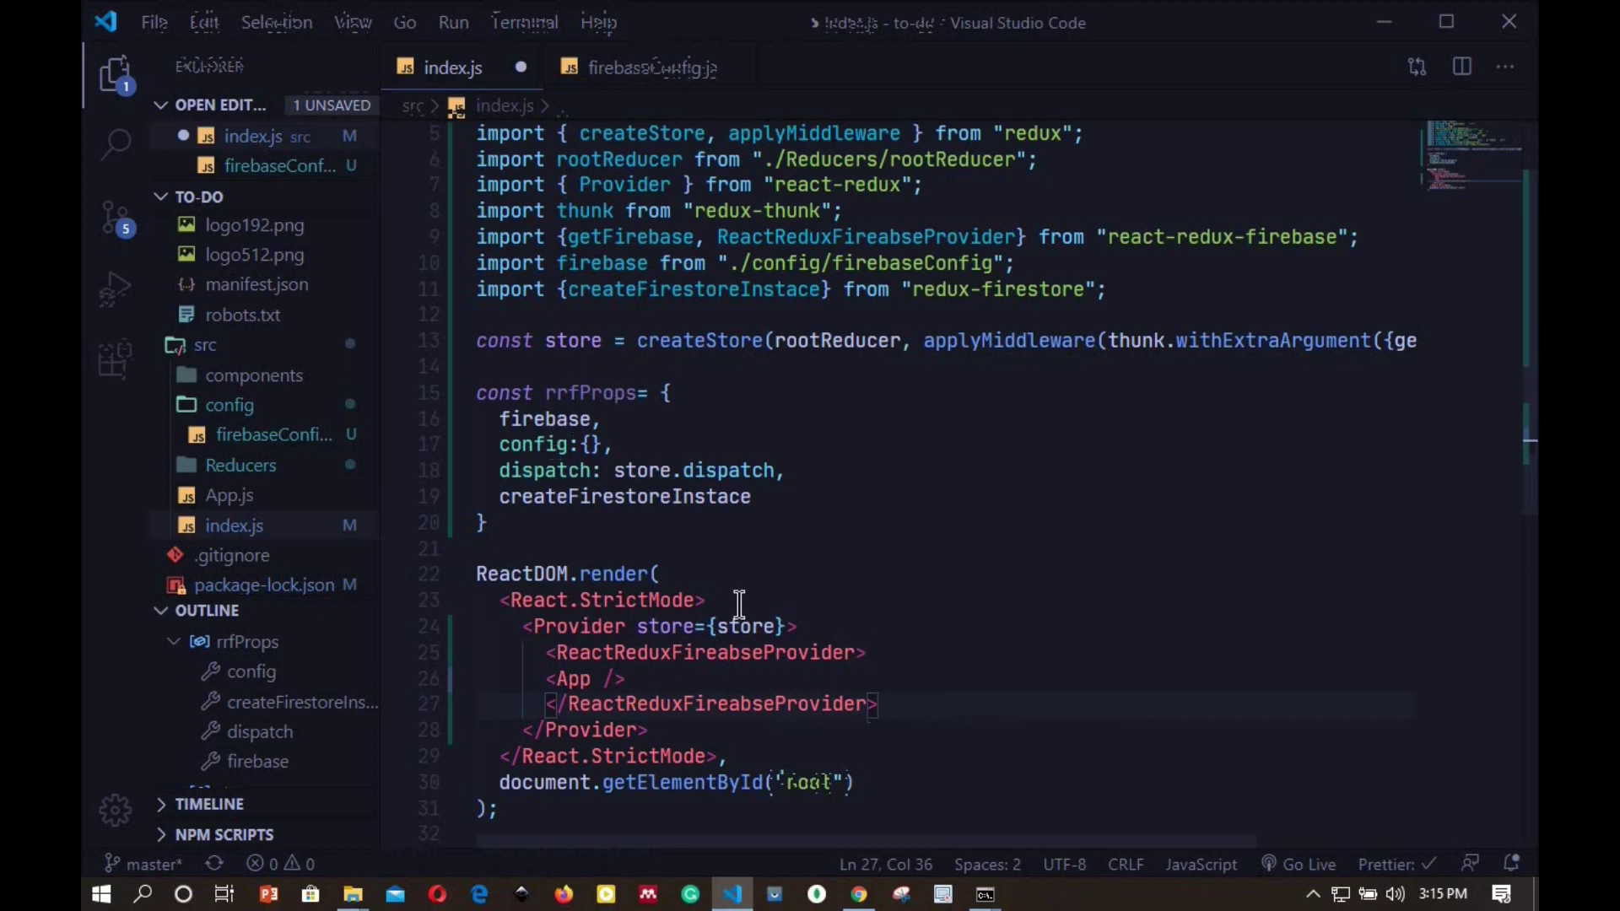
click(856, 652)
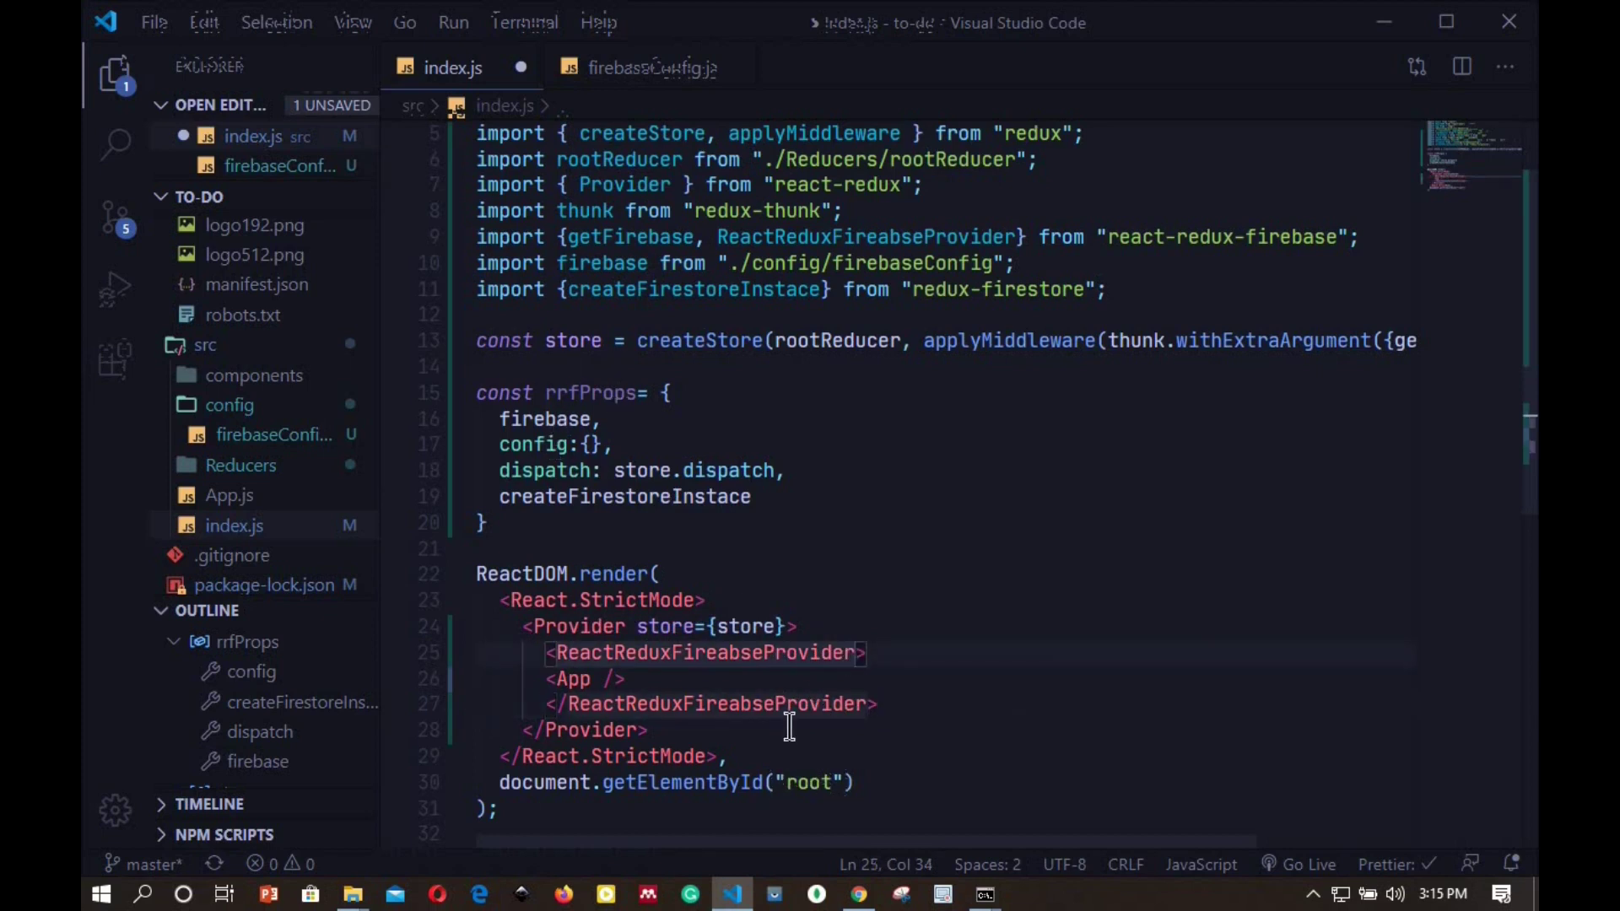
text({)
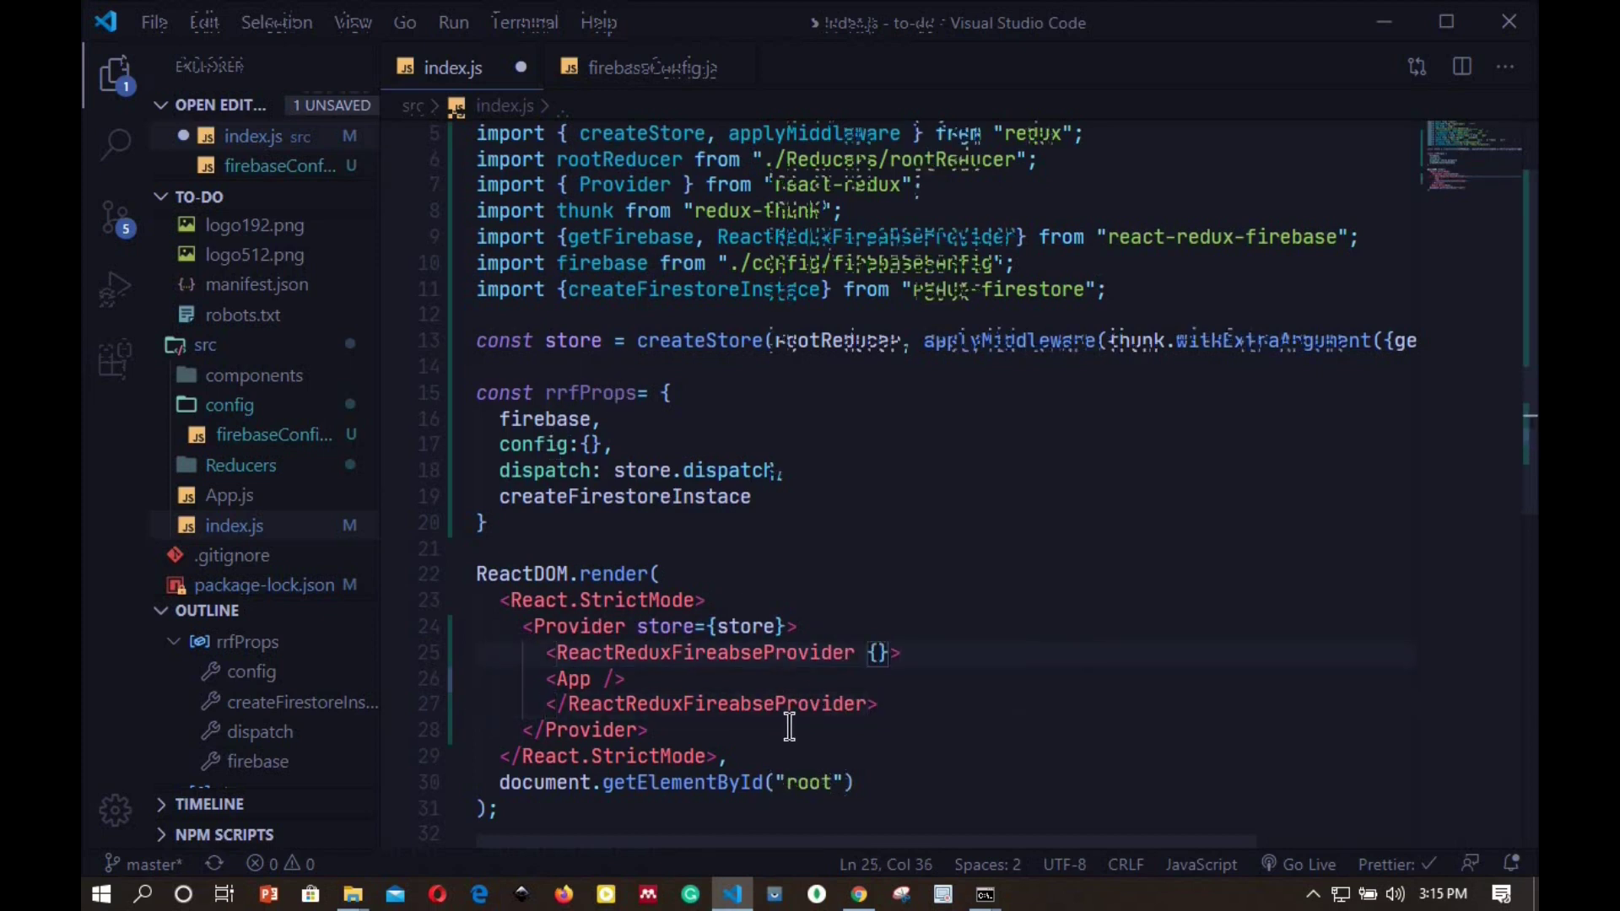
text(...)
text(r)
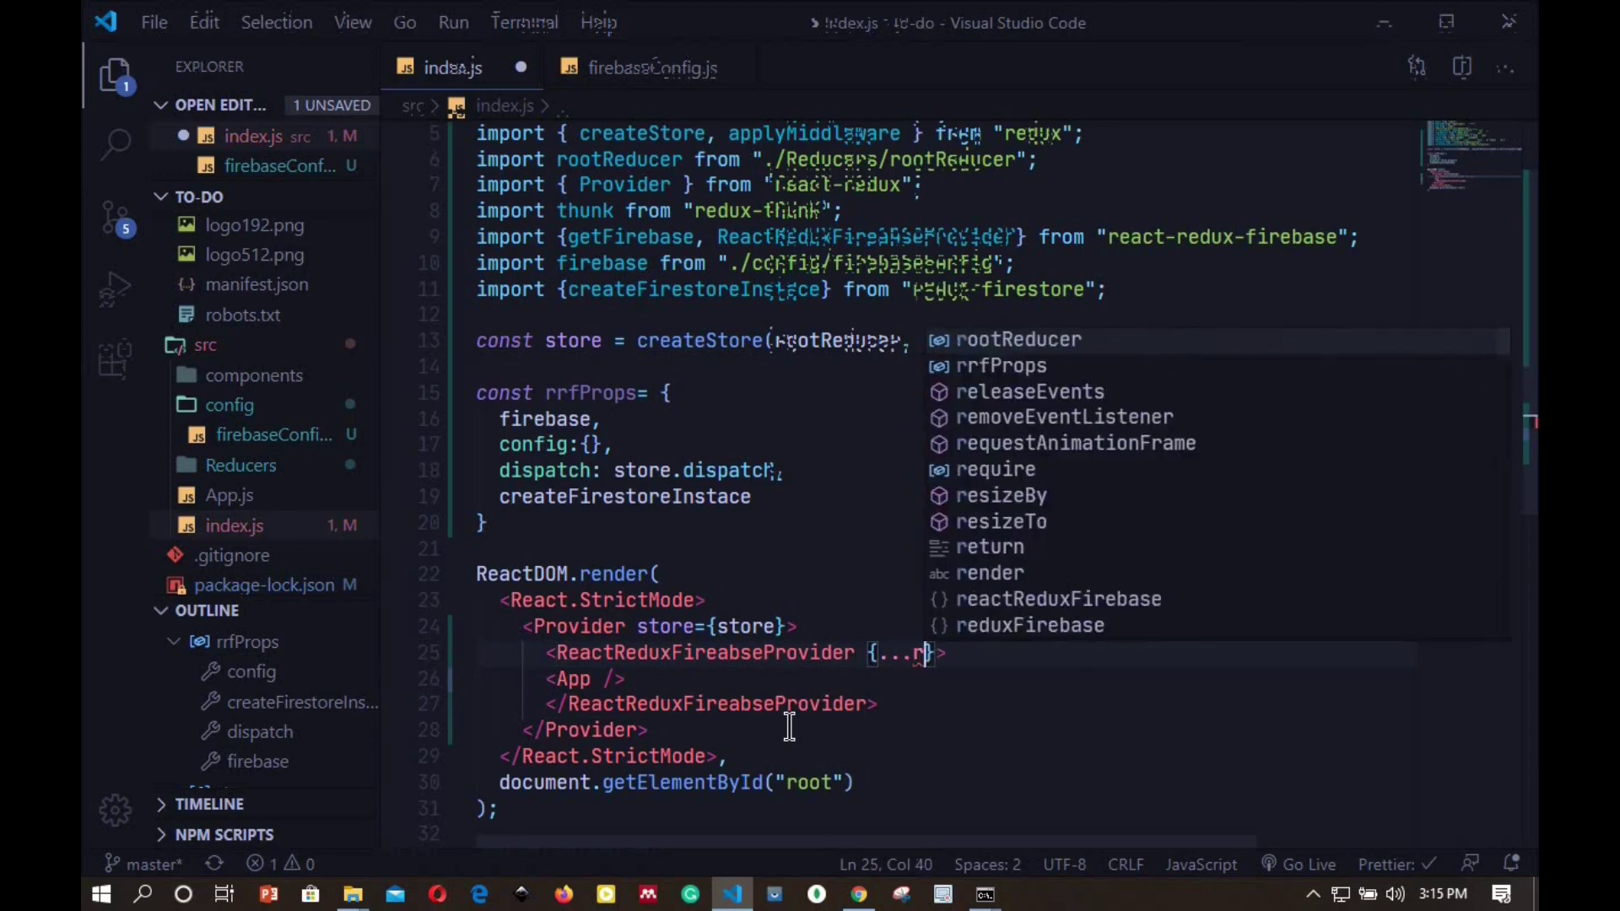
text(rf)
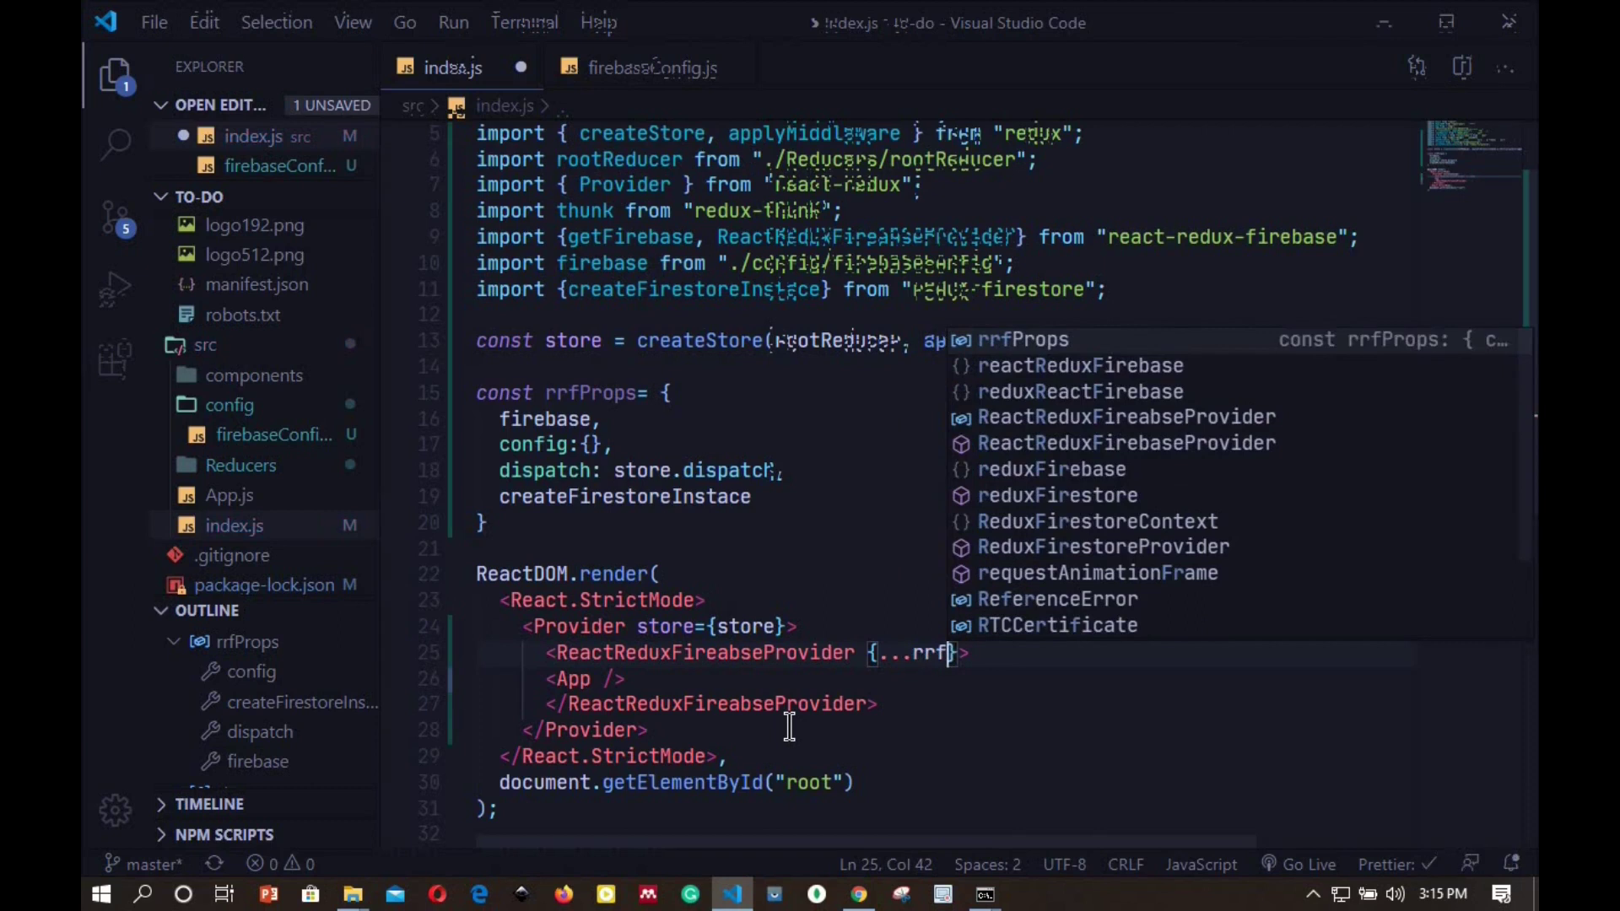
- Spread {...rrfProps} into the provider tag and save index.js with Prettier formatting
key(Tab)
key(ctrl+s)
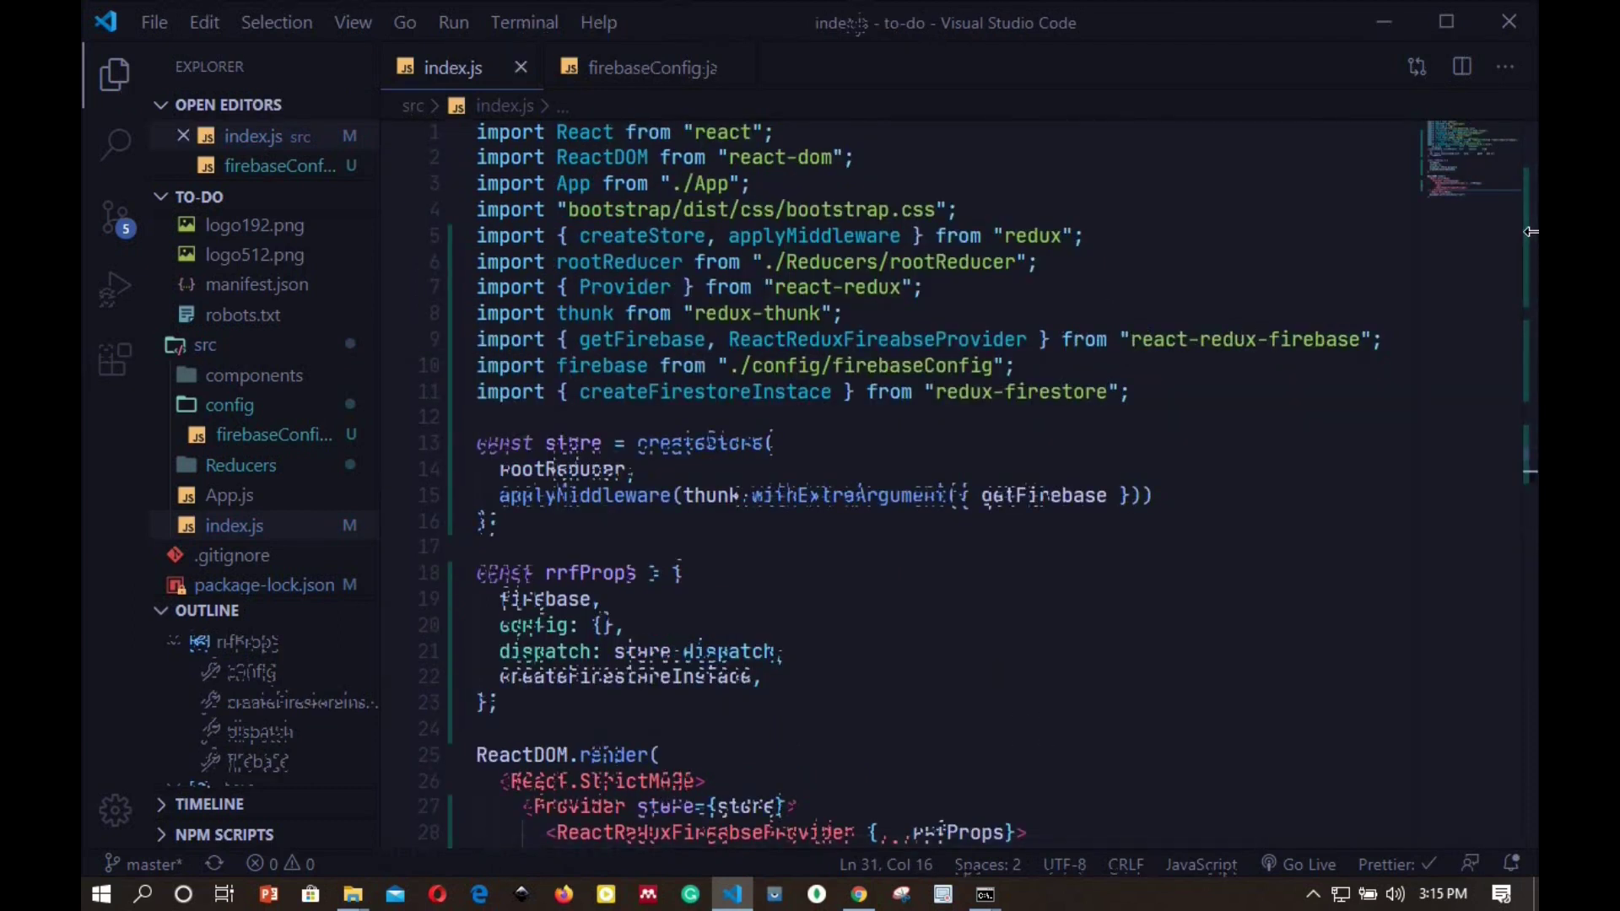
- Open rootReducer.js from the Reducers folder and add an import from 'react-redux-firebase'
click(241, 464)
click(271, 495)
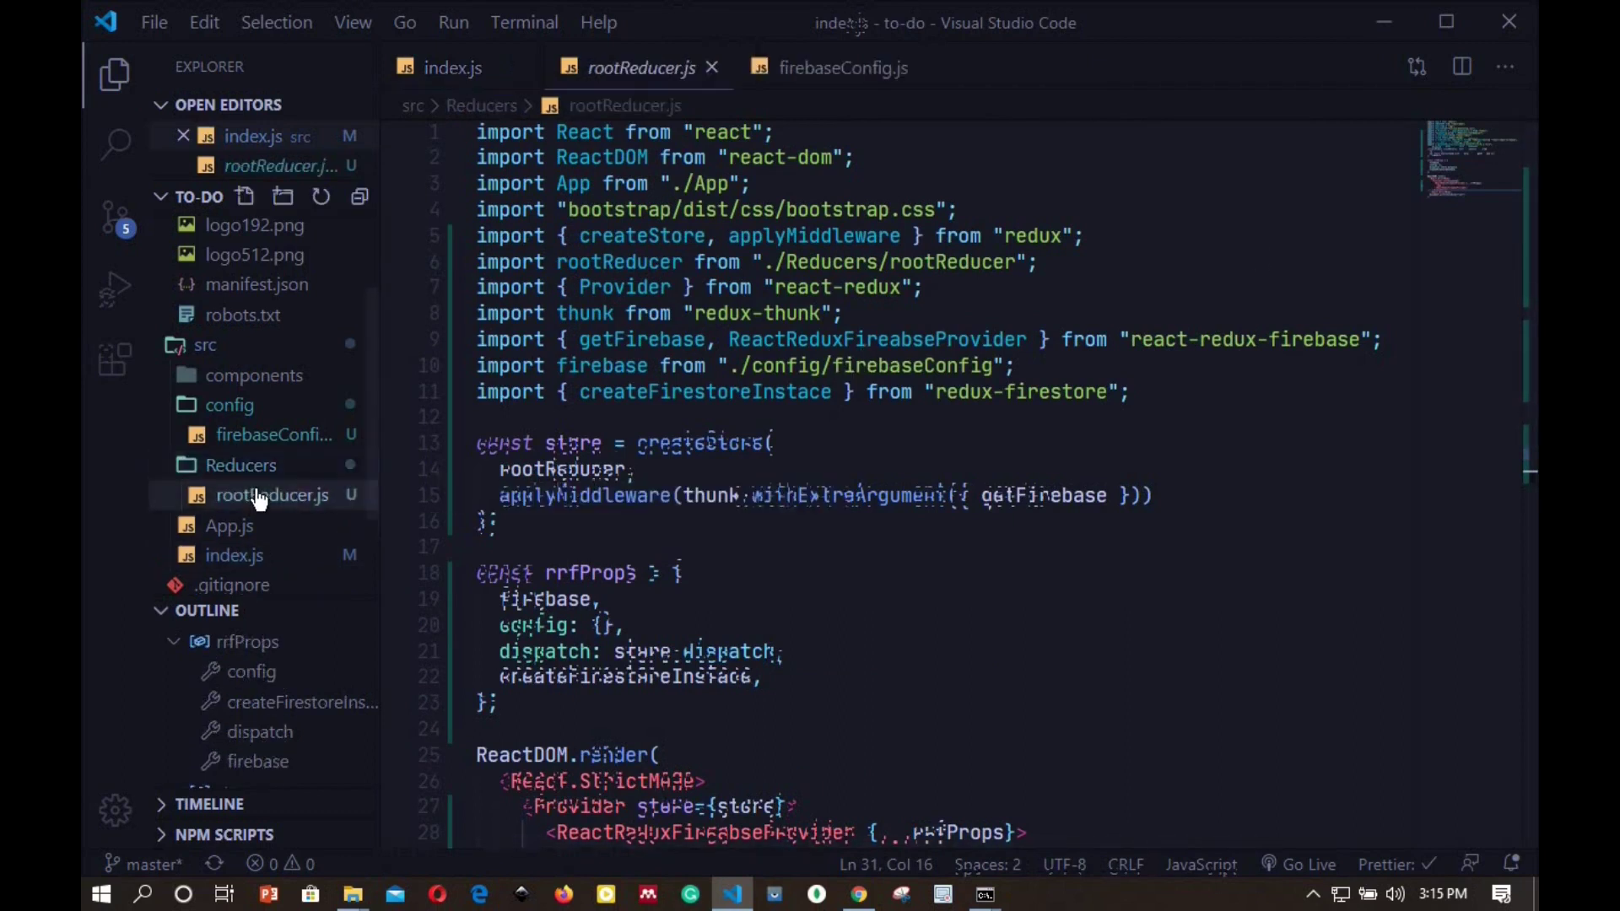
click(962, 192)
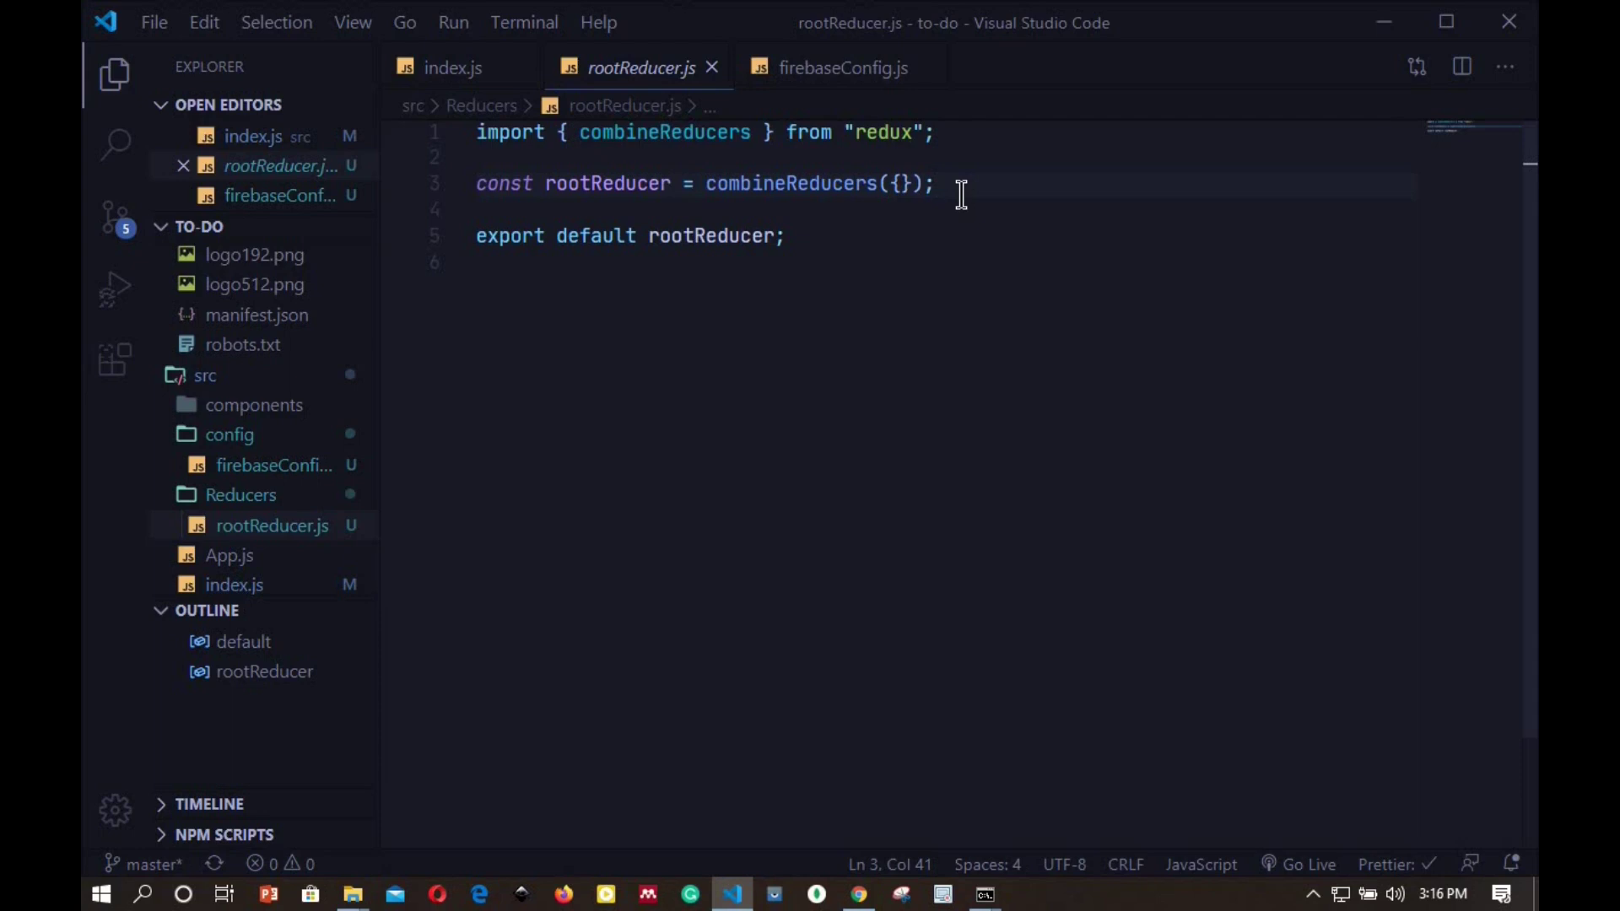
click(954, 133)
key(Return)
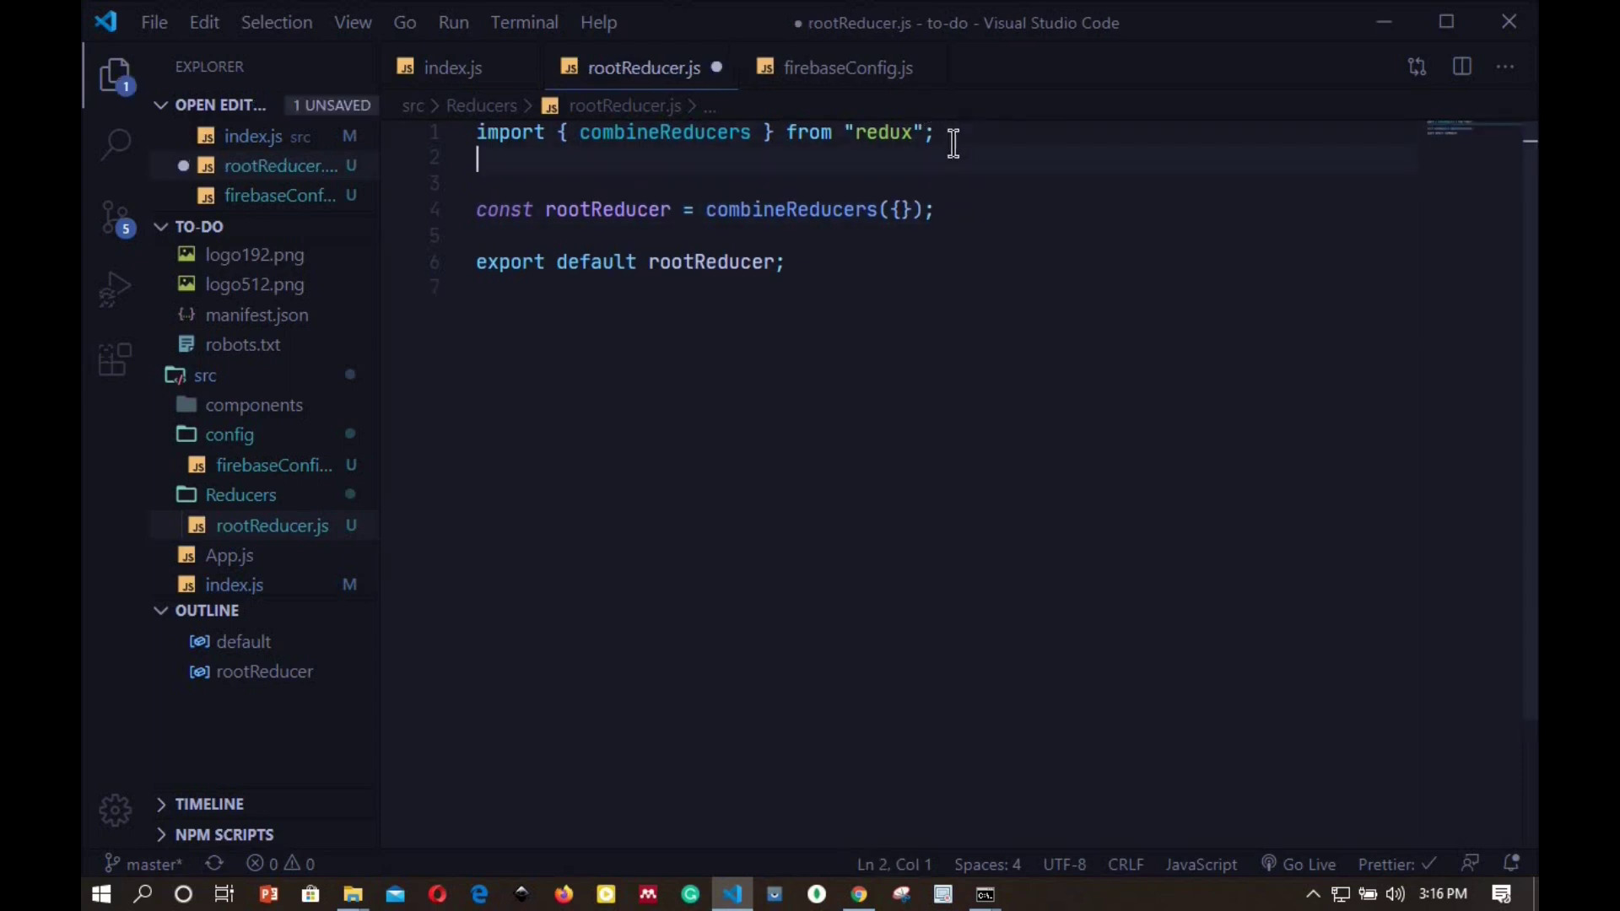
text(import)
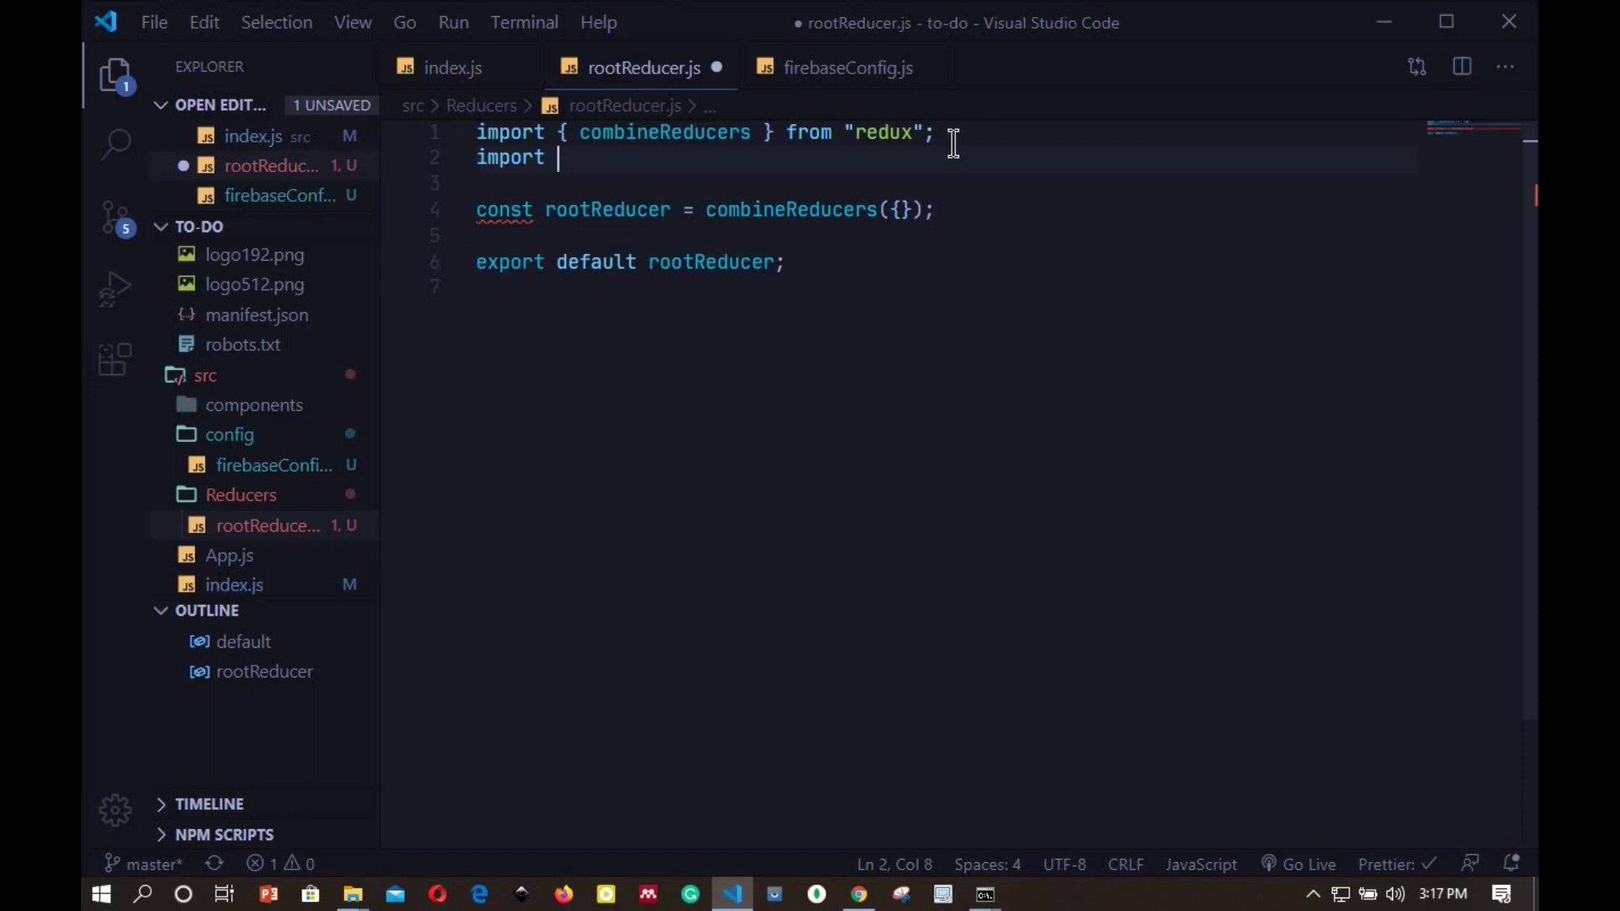
text( {fire)
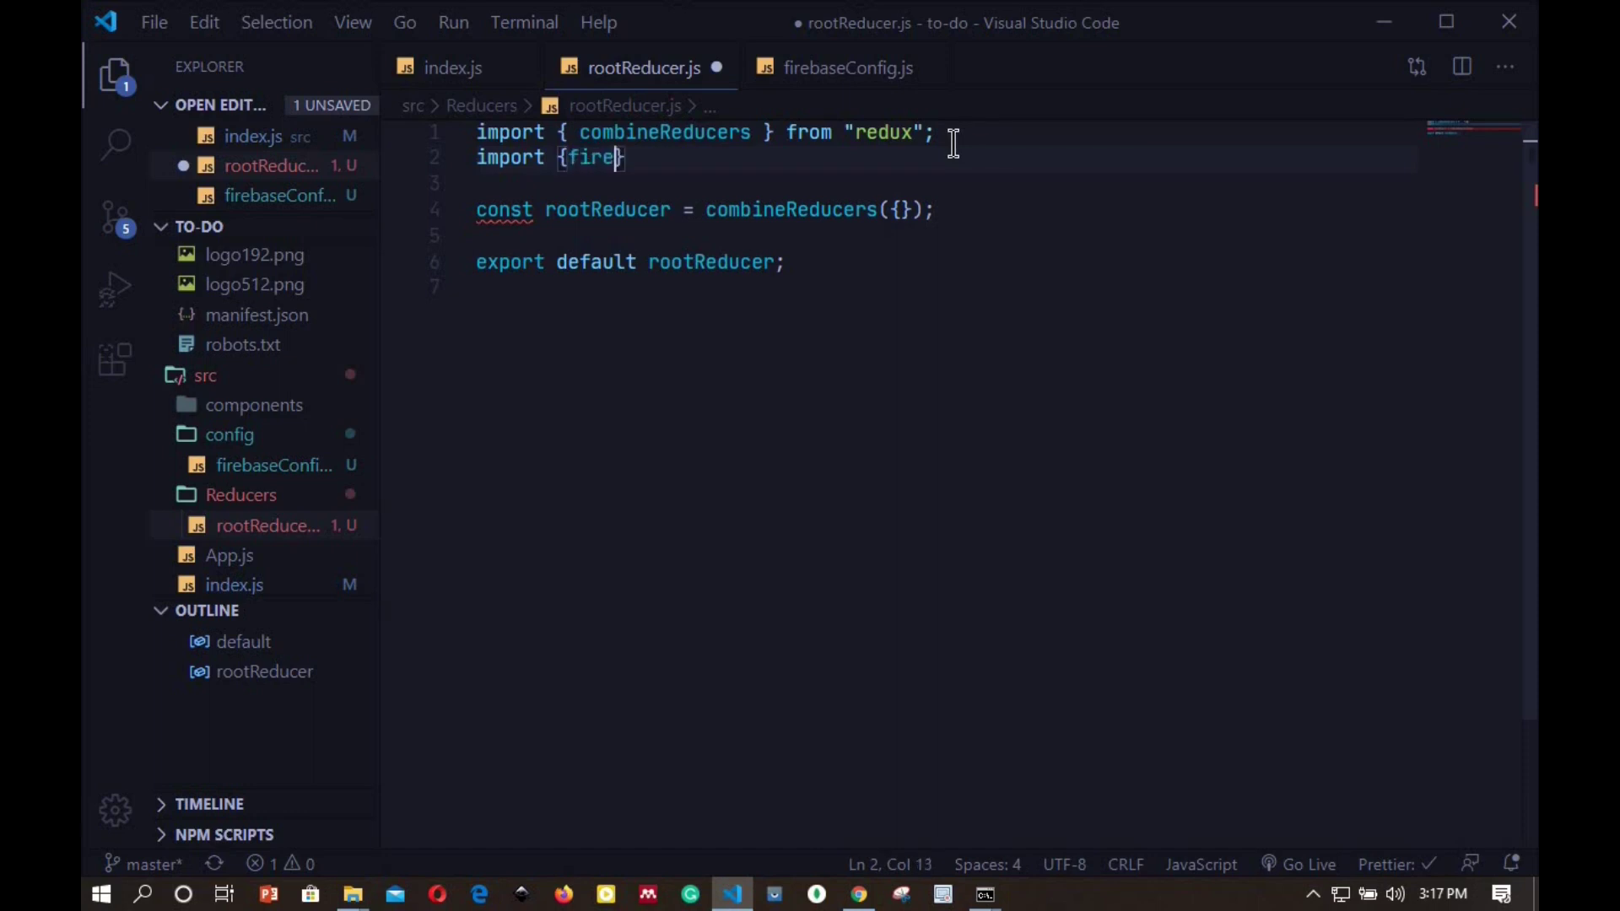
text(bas)
text(e)
text(Reduce)
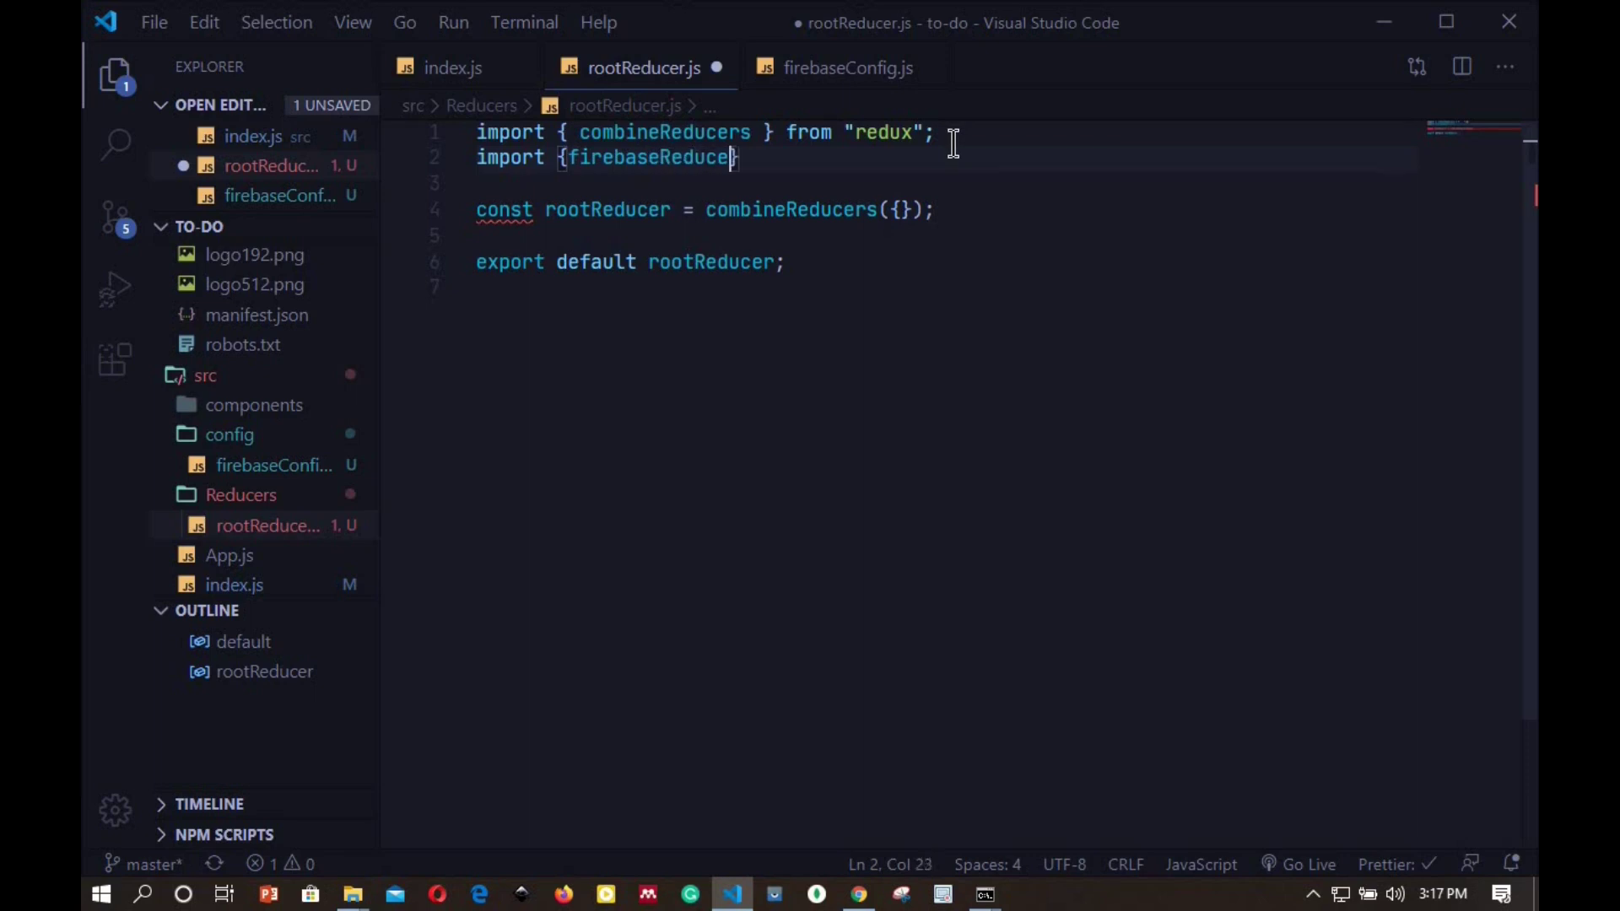
text(r} f)
text(rom ")
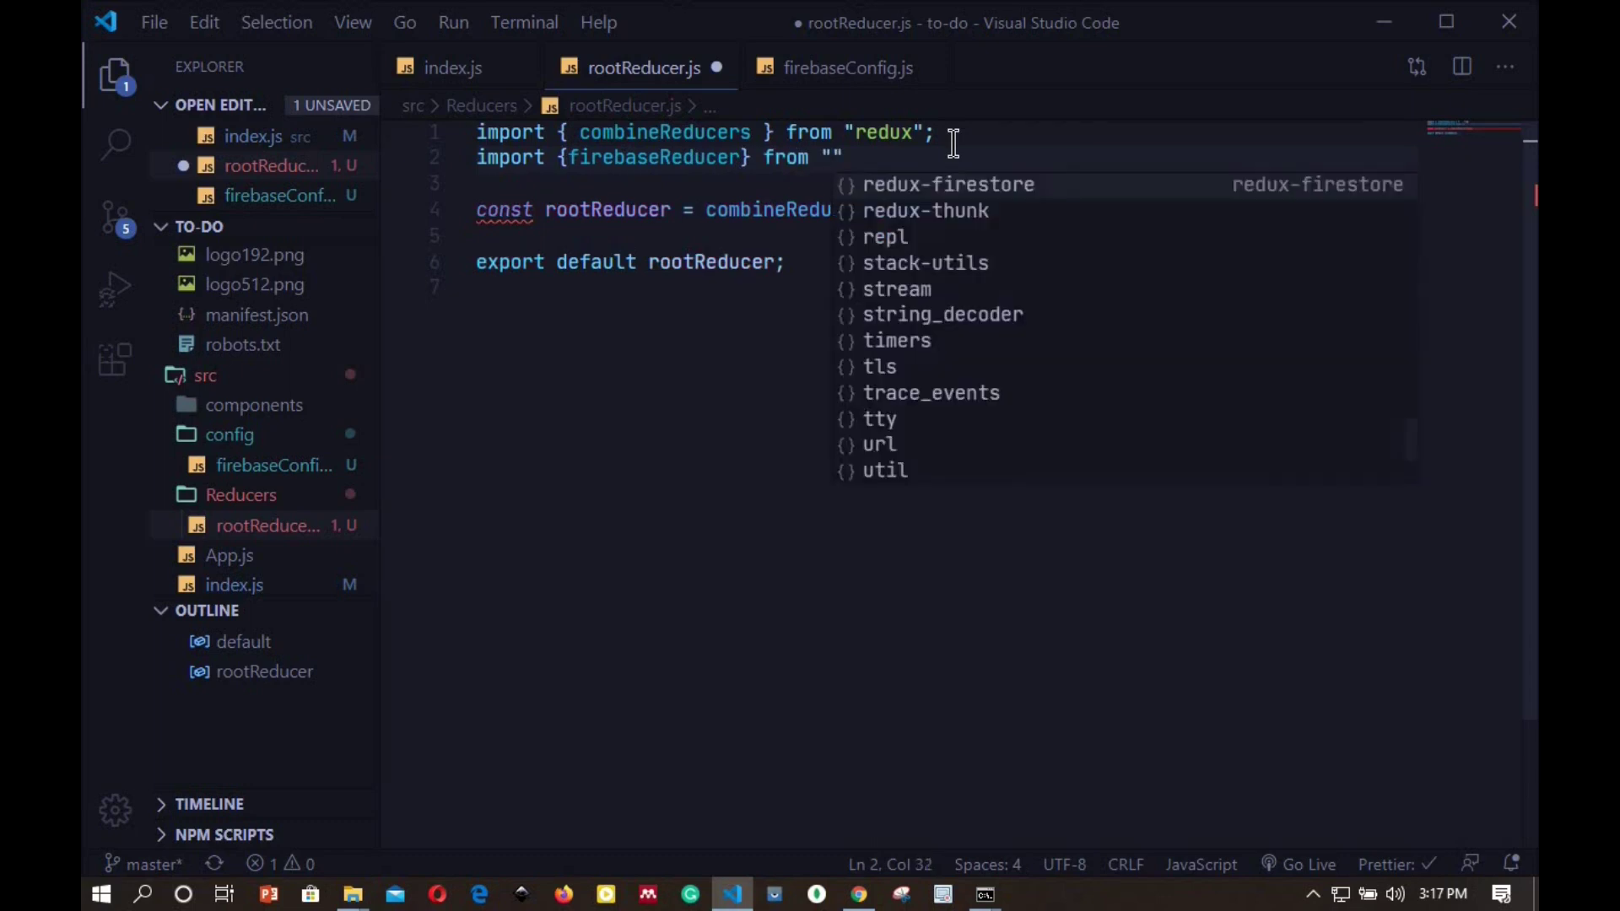
text(react)
key(Down)
key(Down)
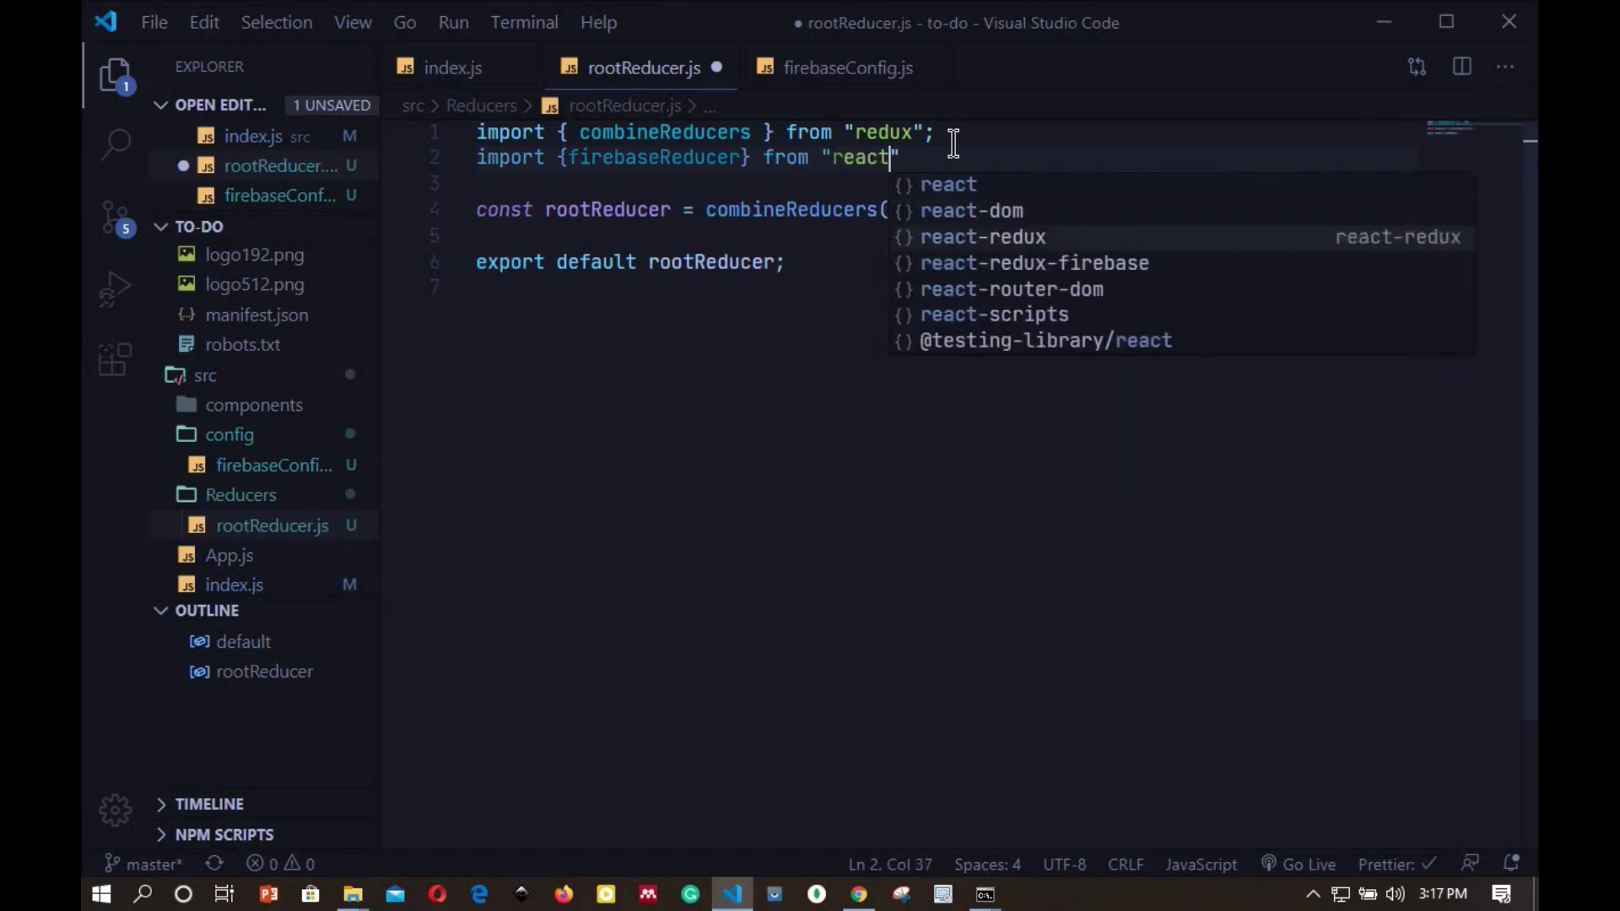
key(Down)
key(Return)
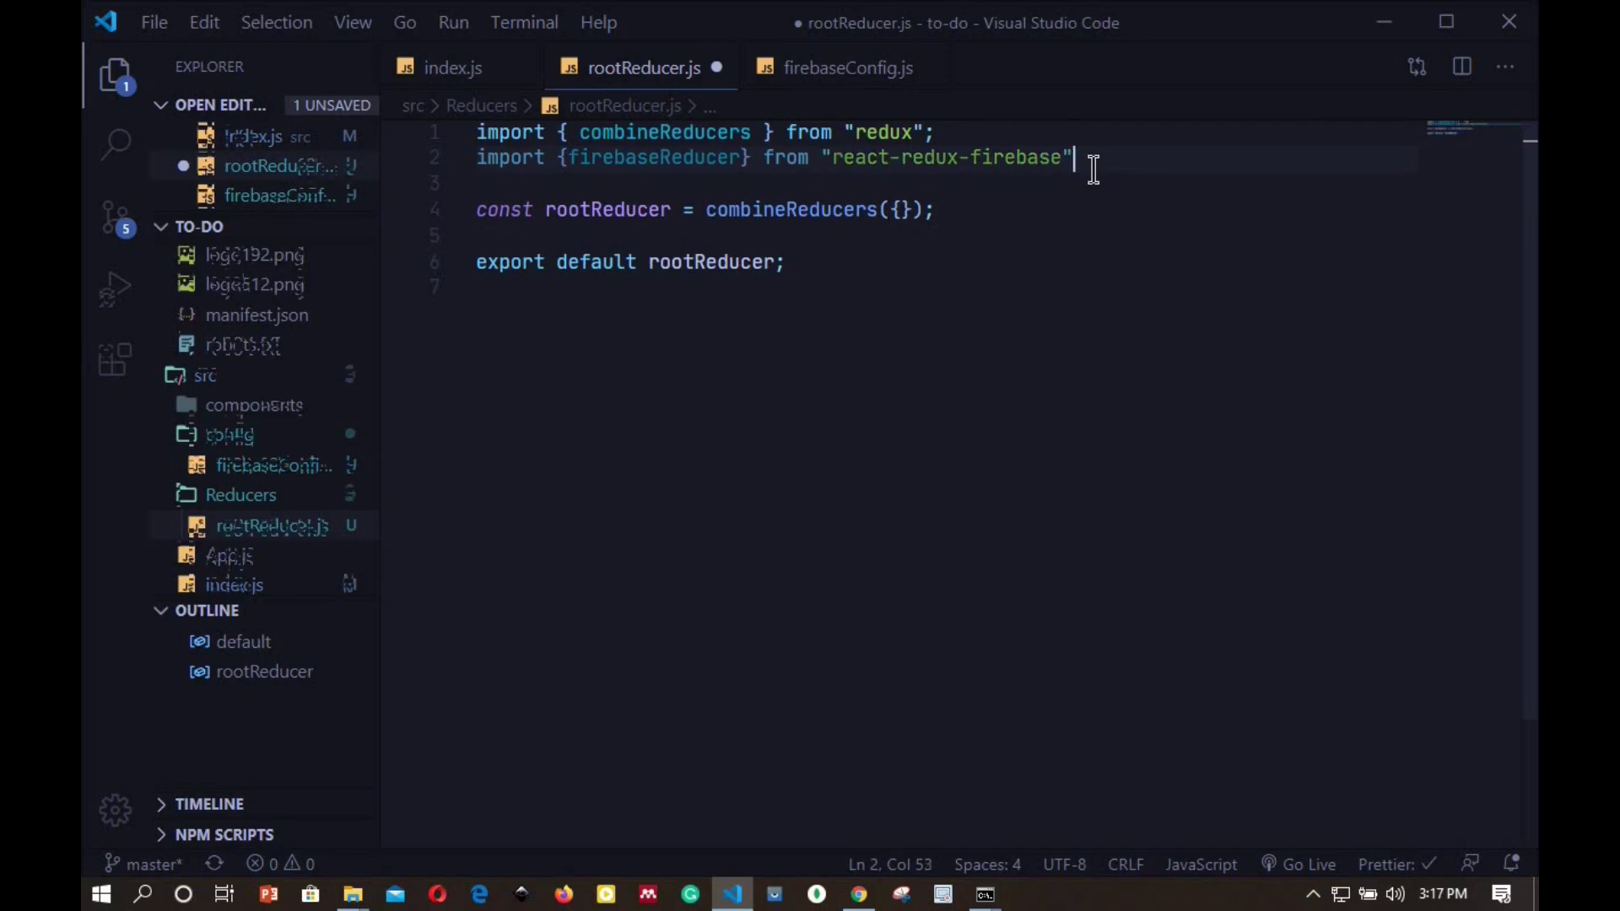
- Complete the firebaseReducer import name and add a third import line from 'redux-firestore'
key(Return)
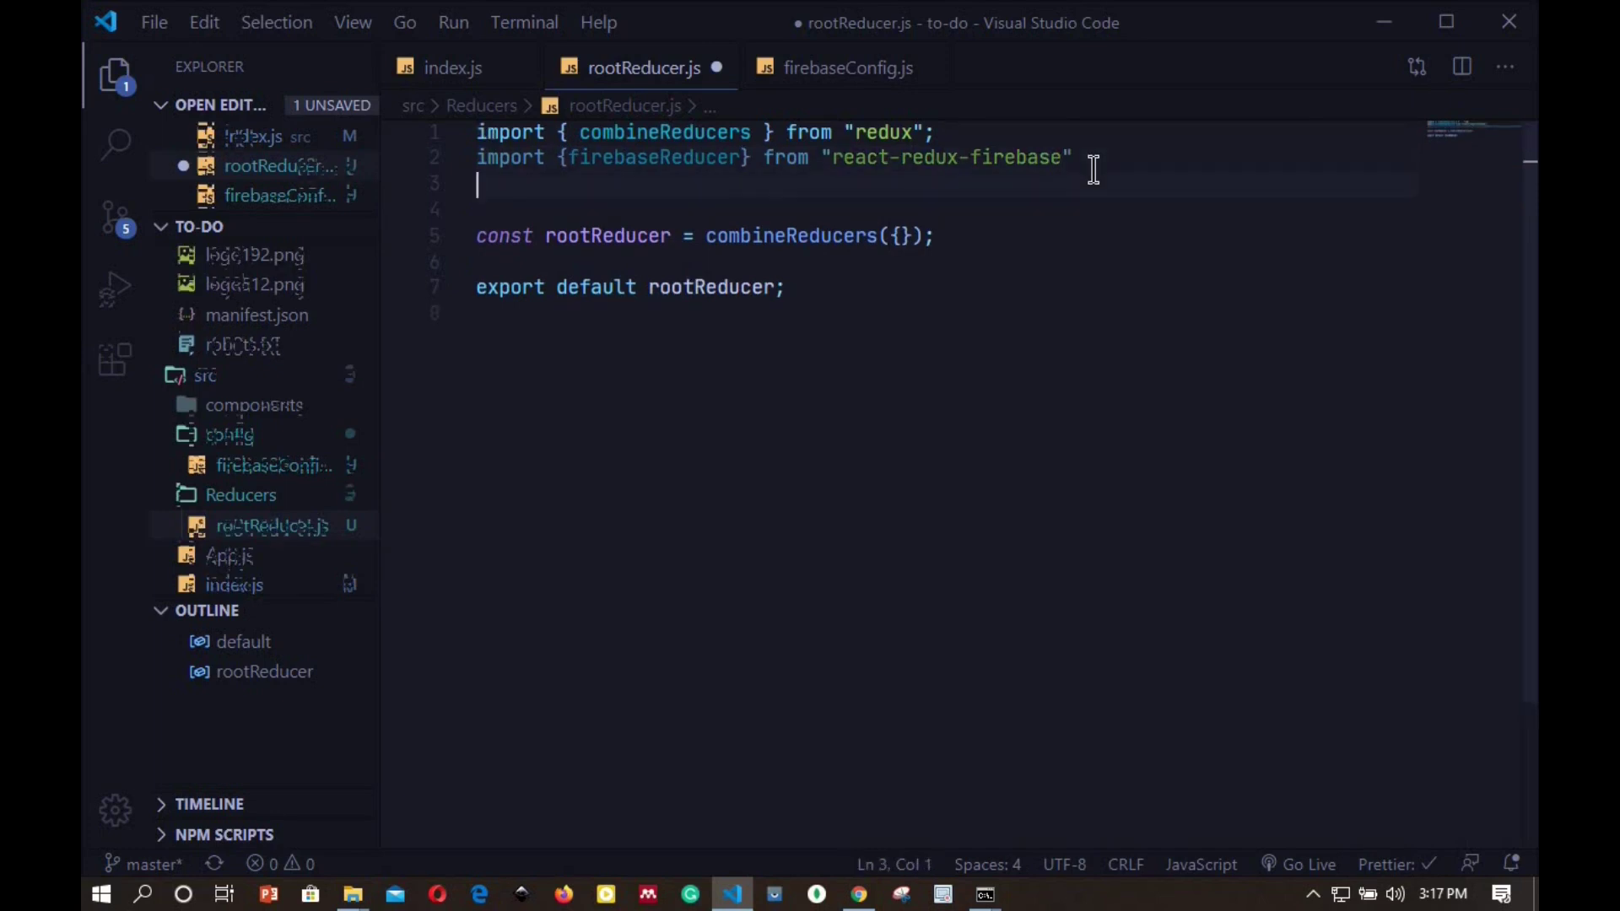
text(import)
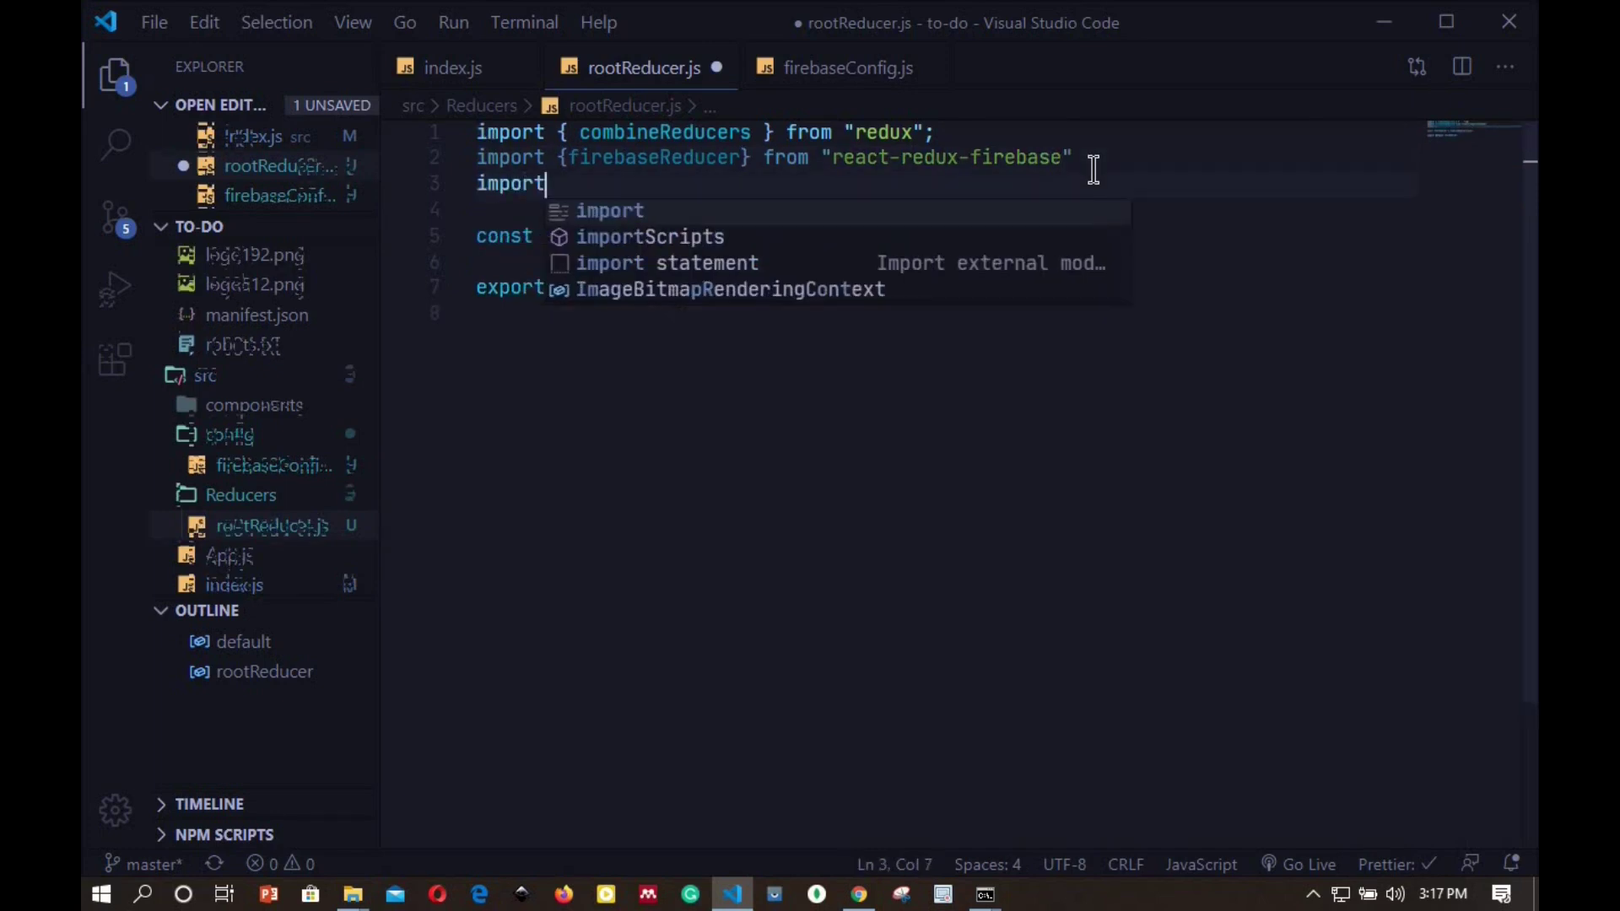
text( {)
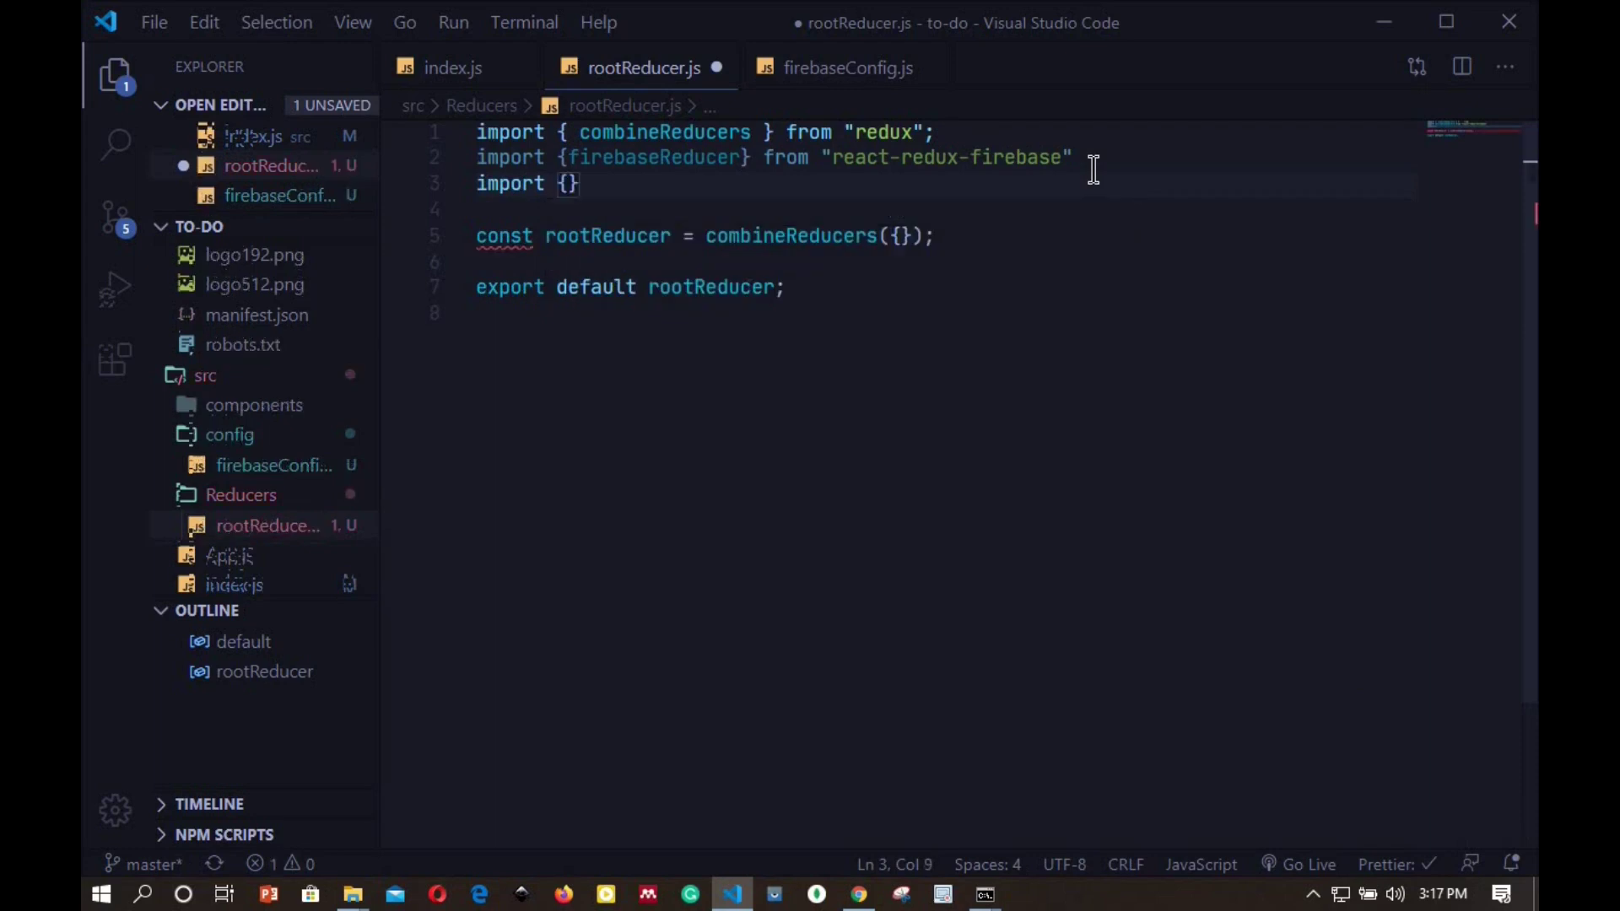
text(fire)
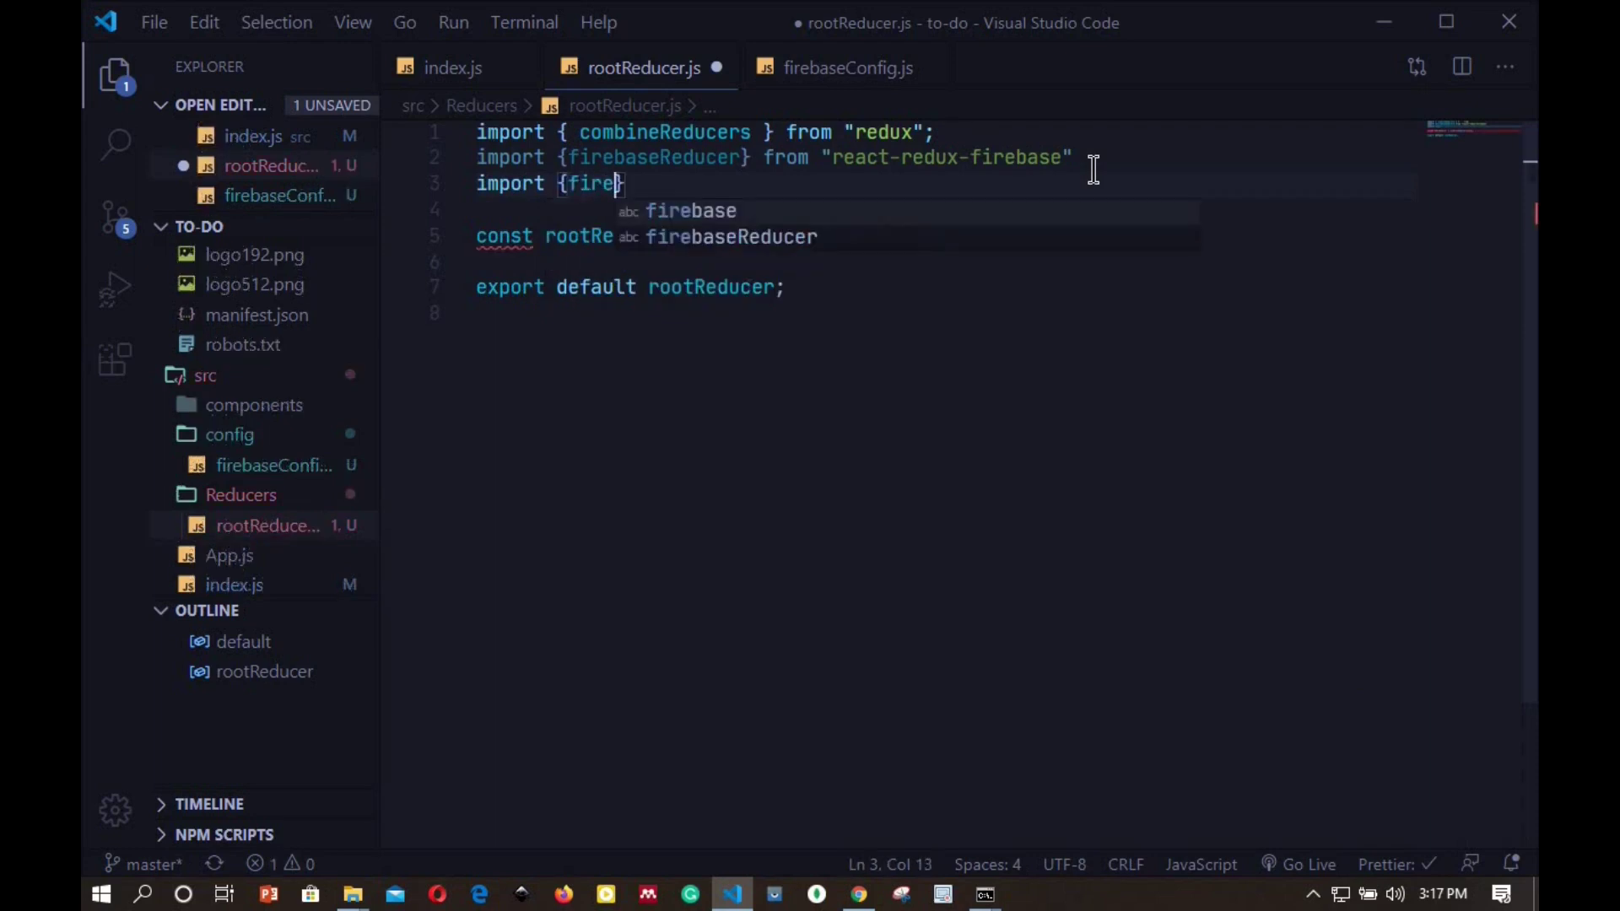
key(Down)
key(Return)
key(End)
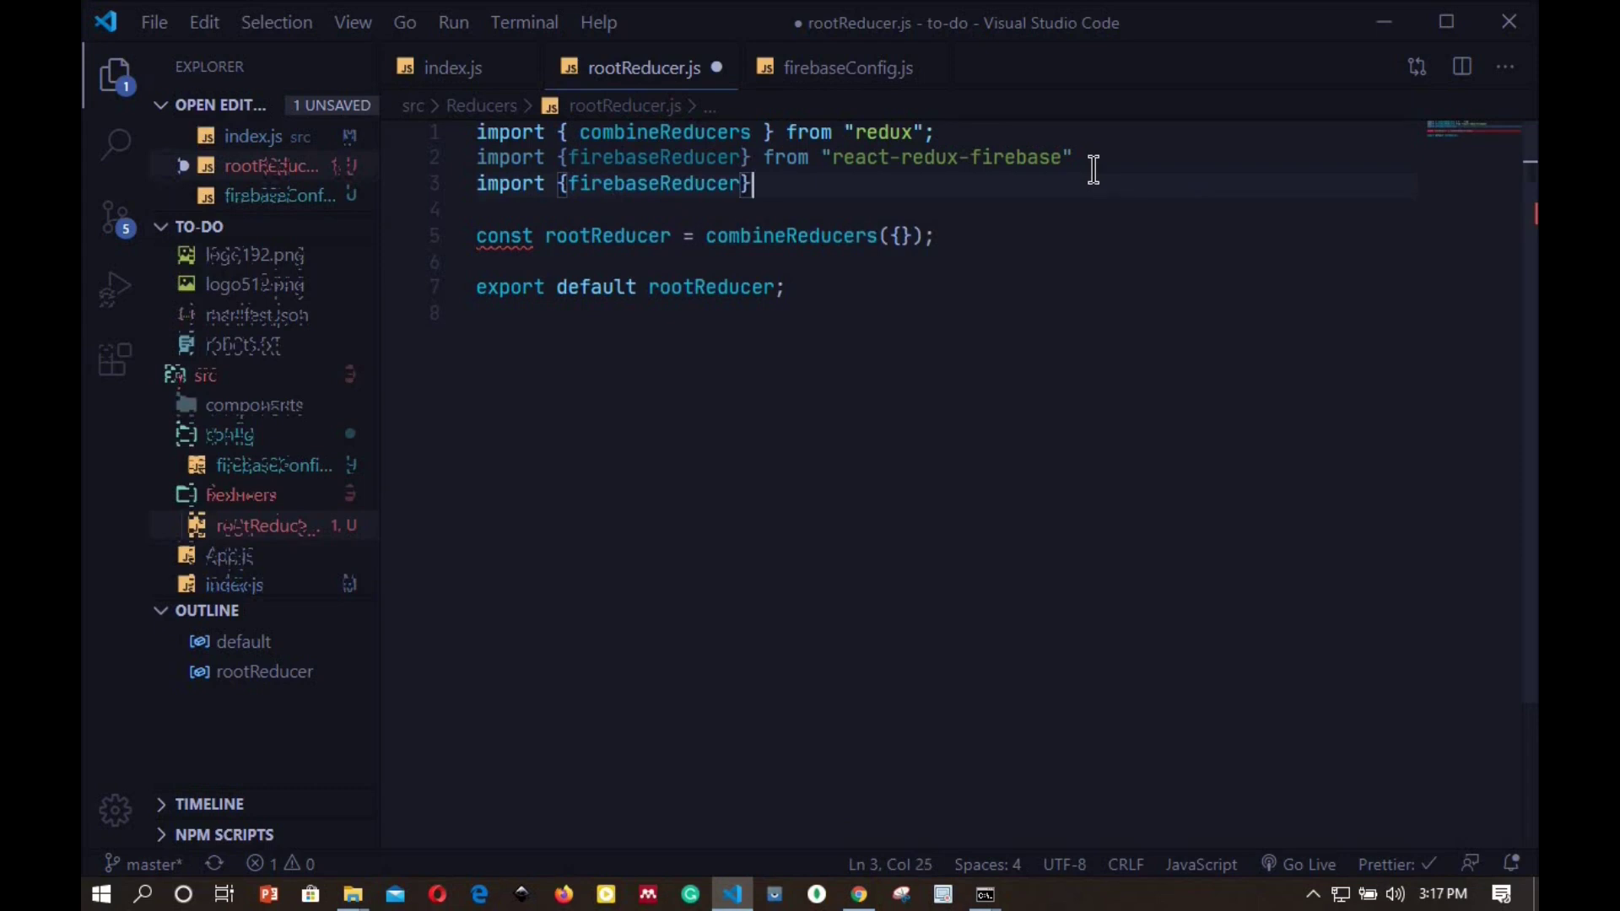
text( from )
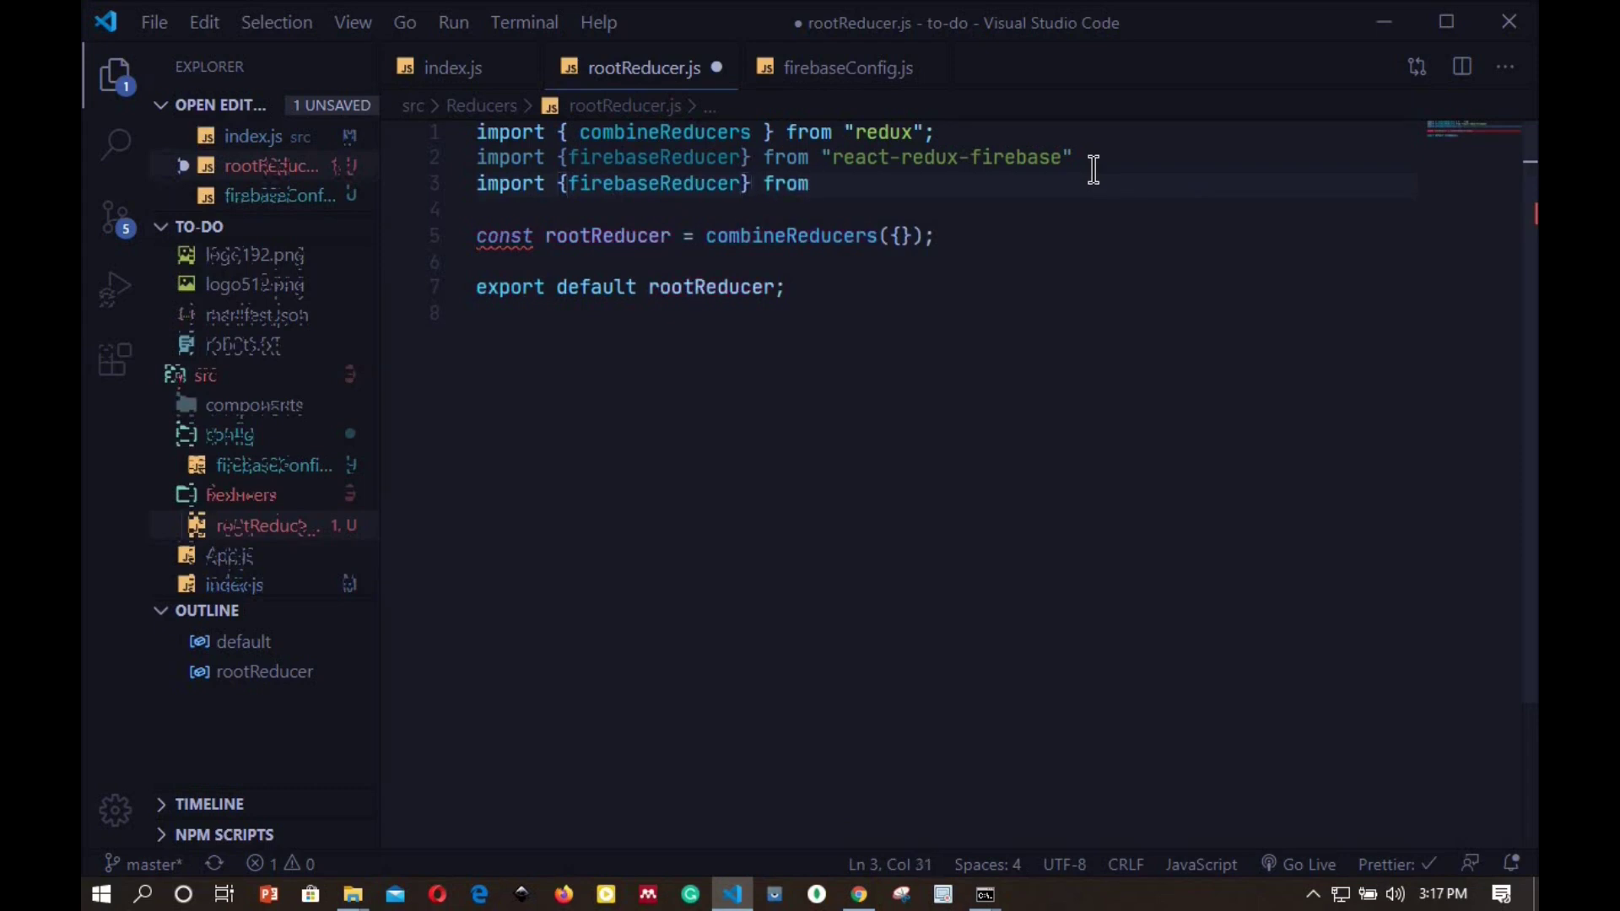
text(")
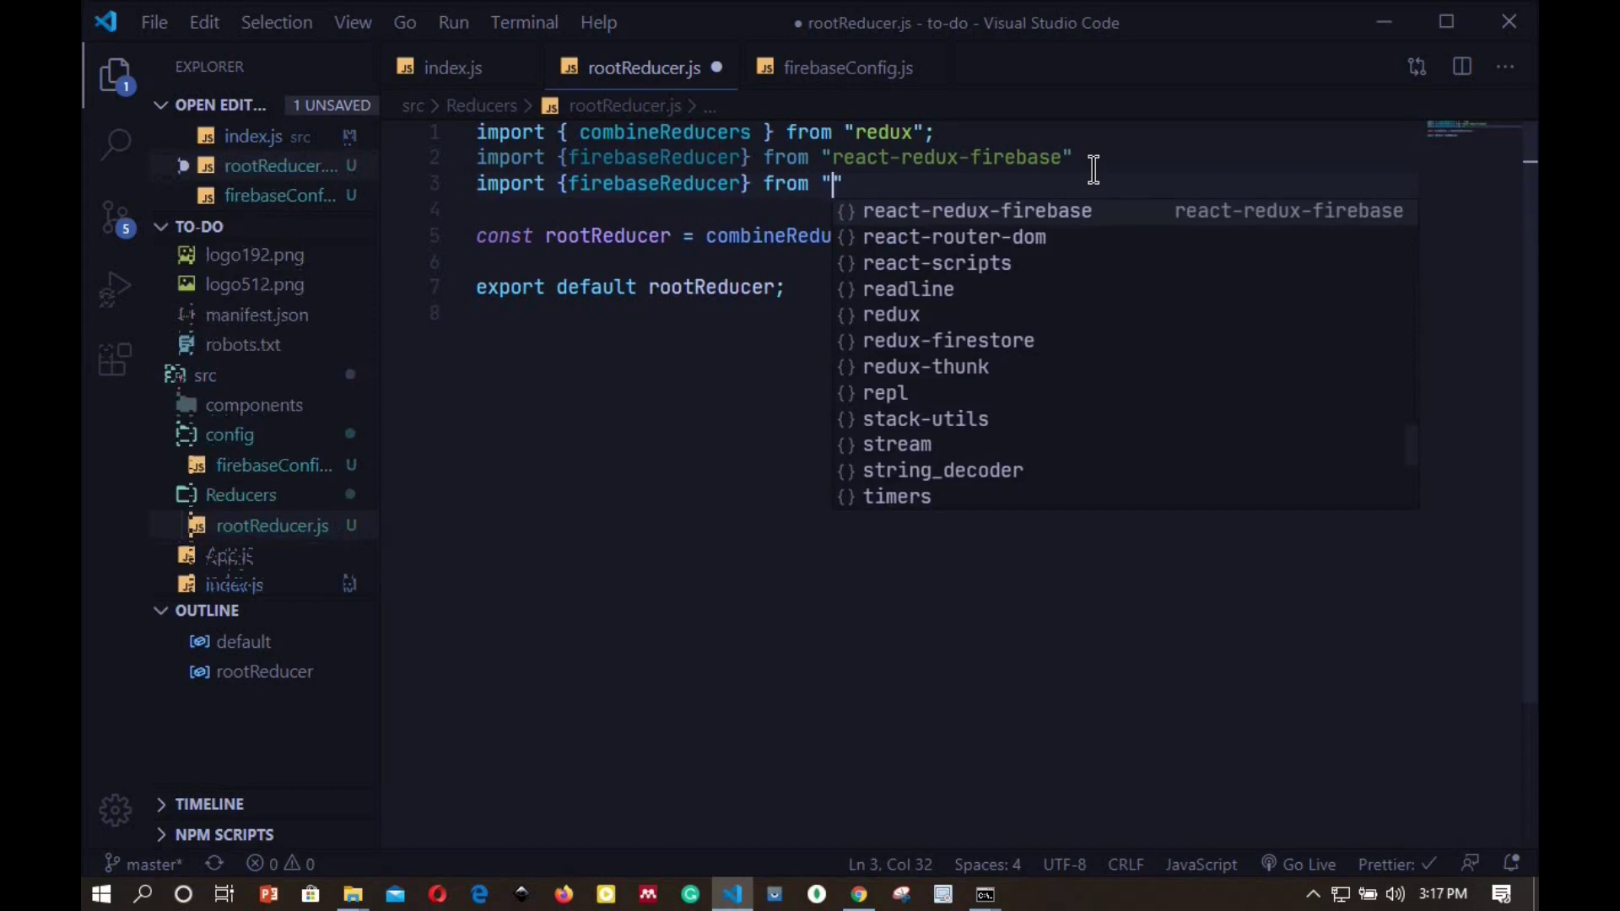
text(red)
key(Return)
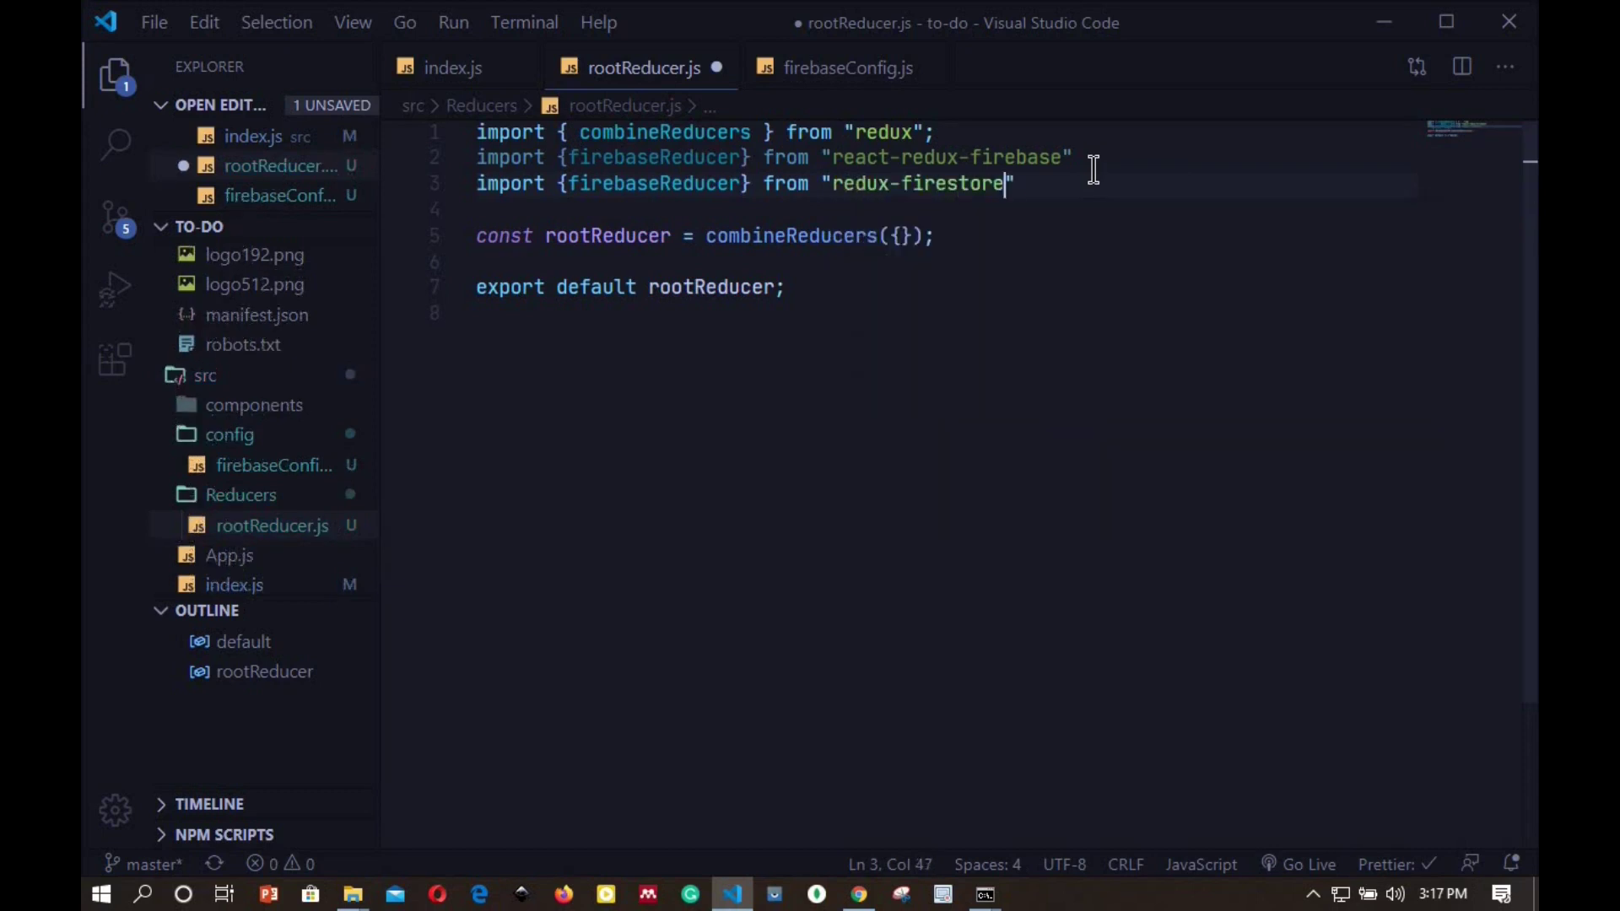
key(End)
- Add a firebase: firebaseReducer entry inside combineReducers
click(902, 238)
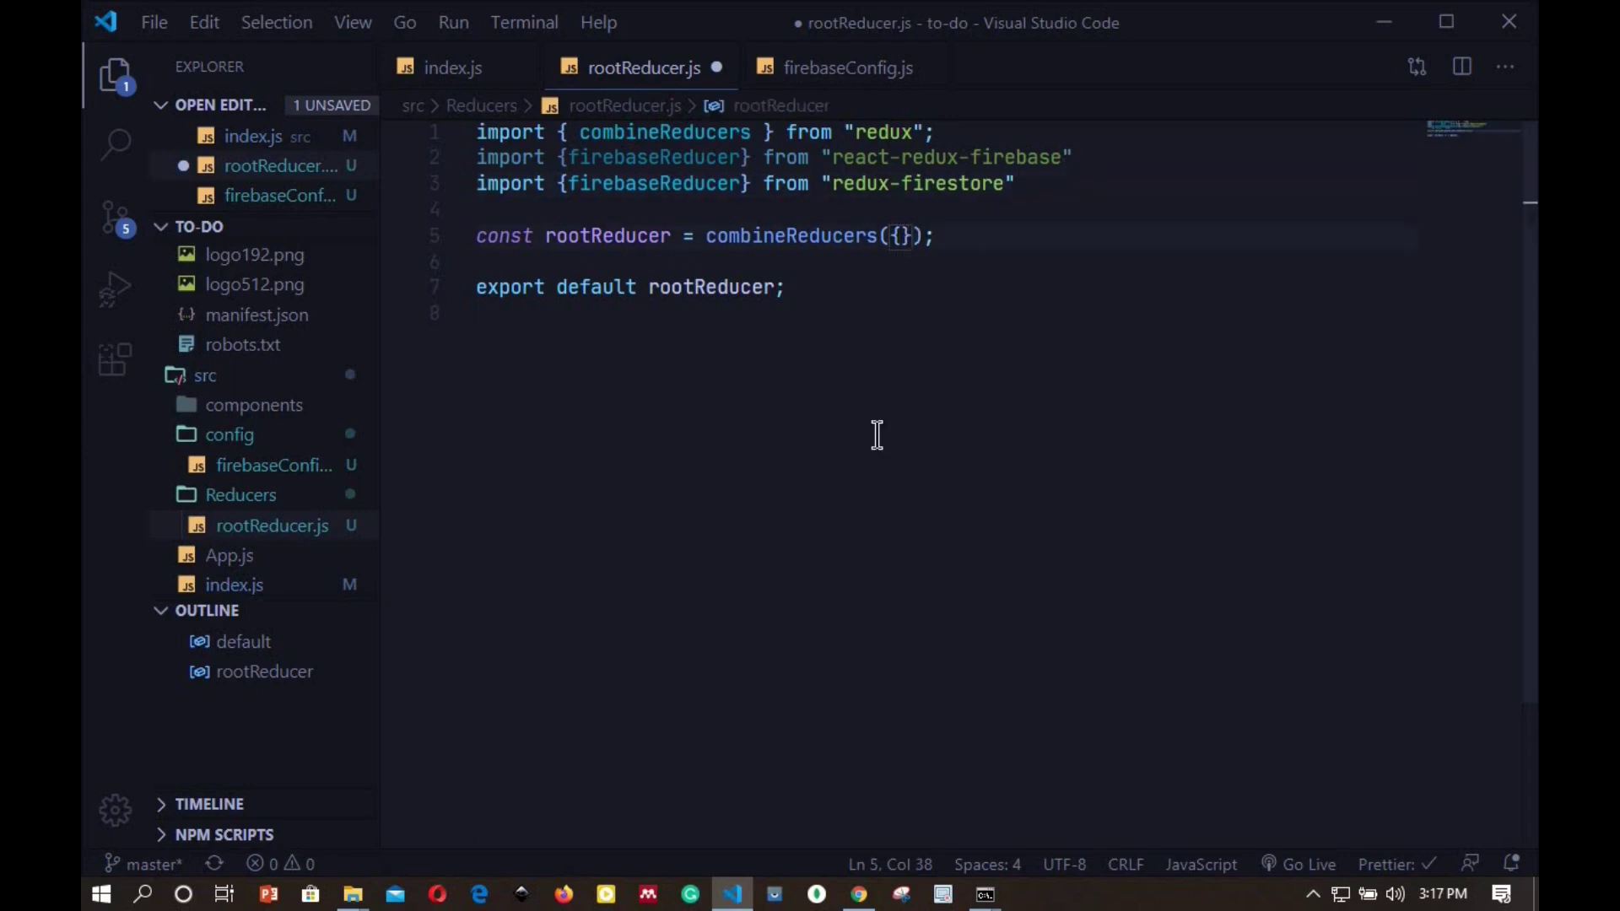
key(Return)
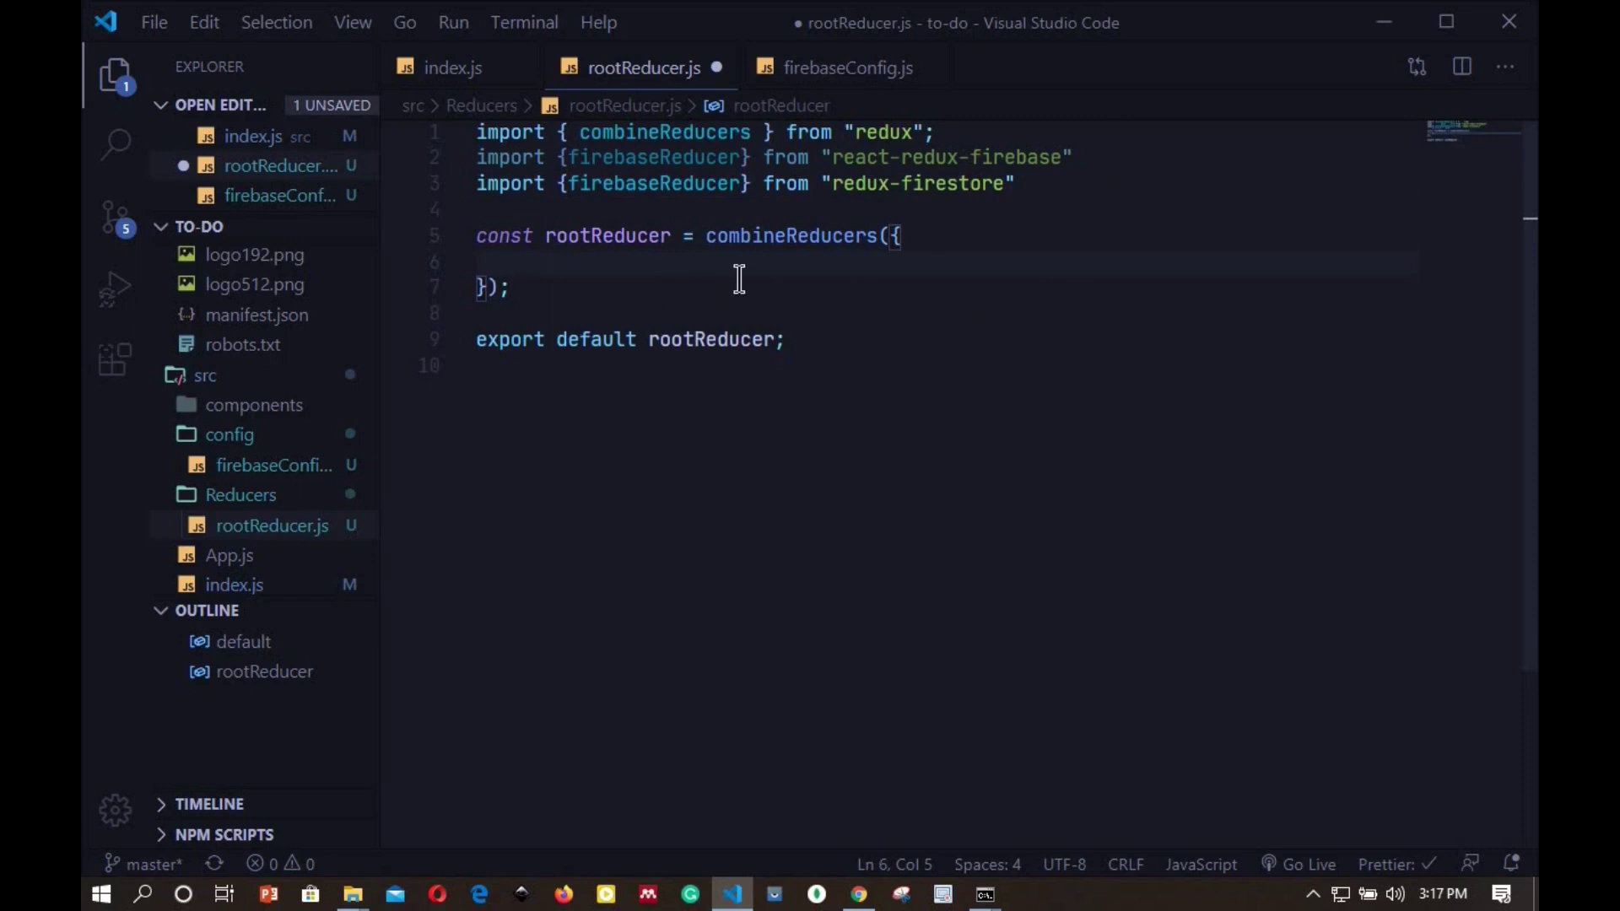
text(fireba)
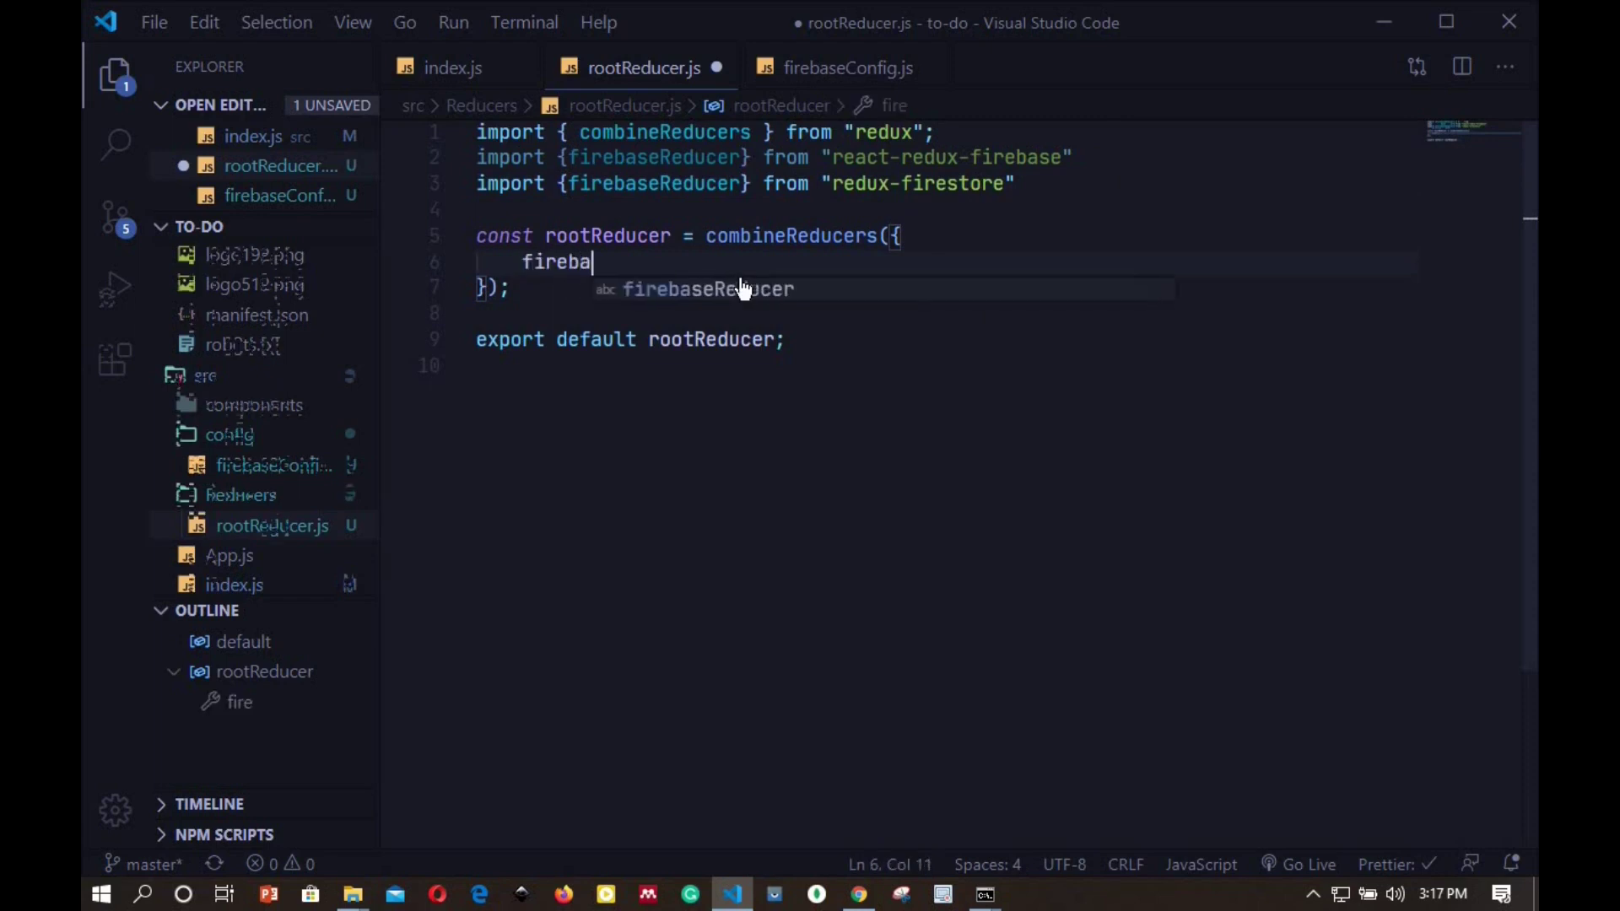
text(se:)
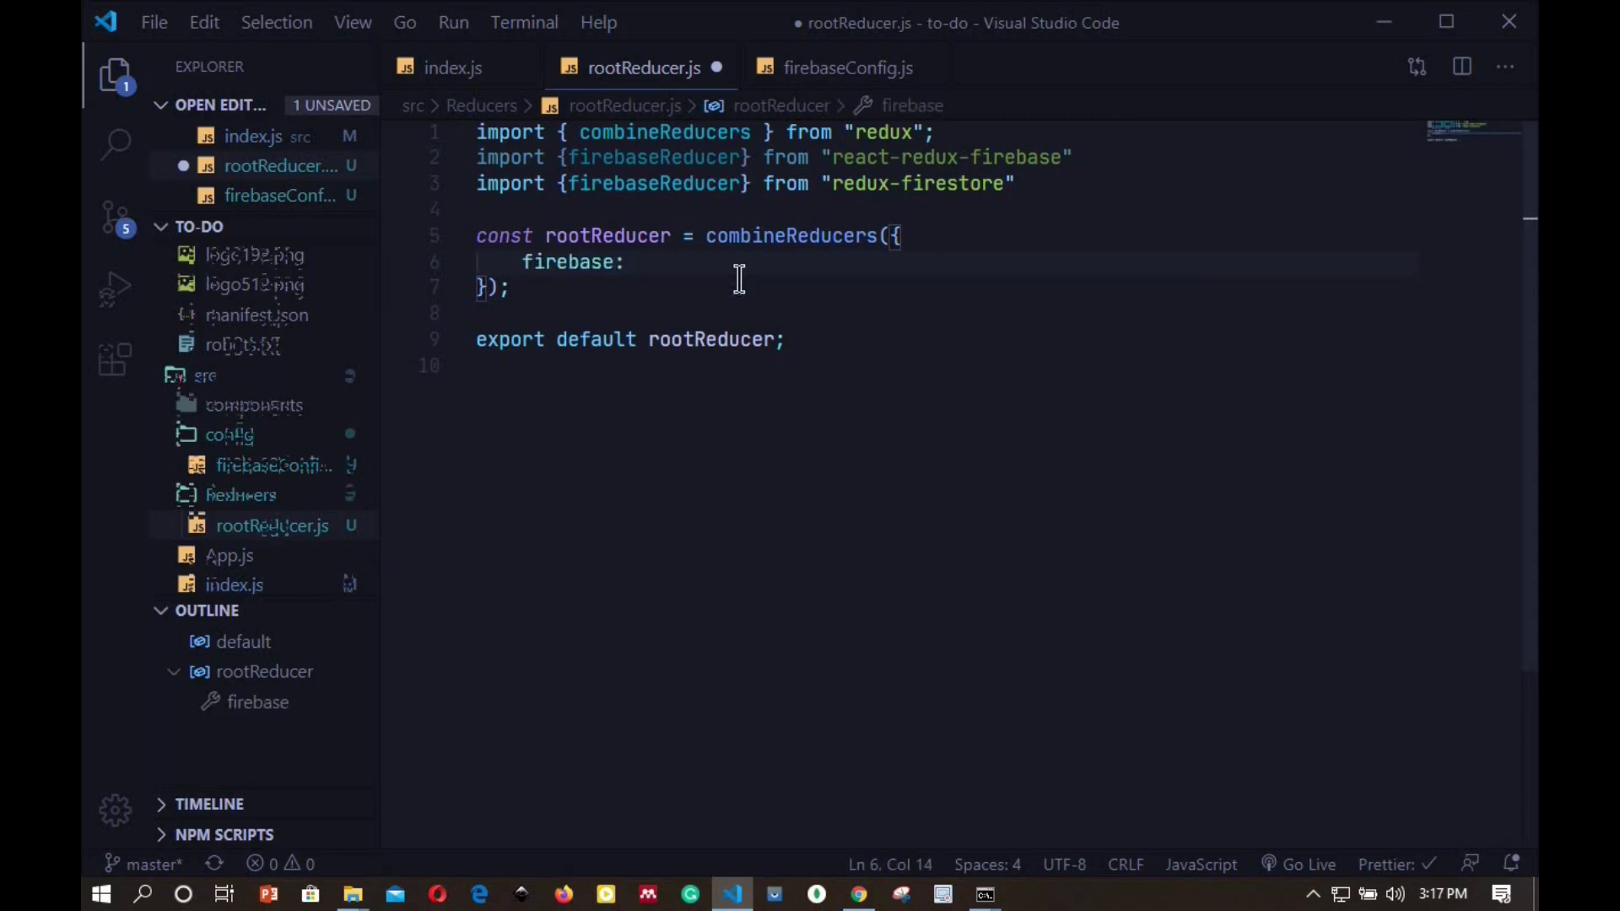
text( fire)
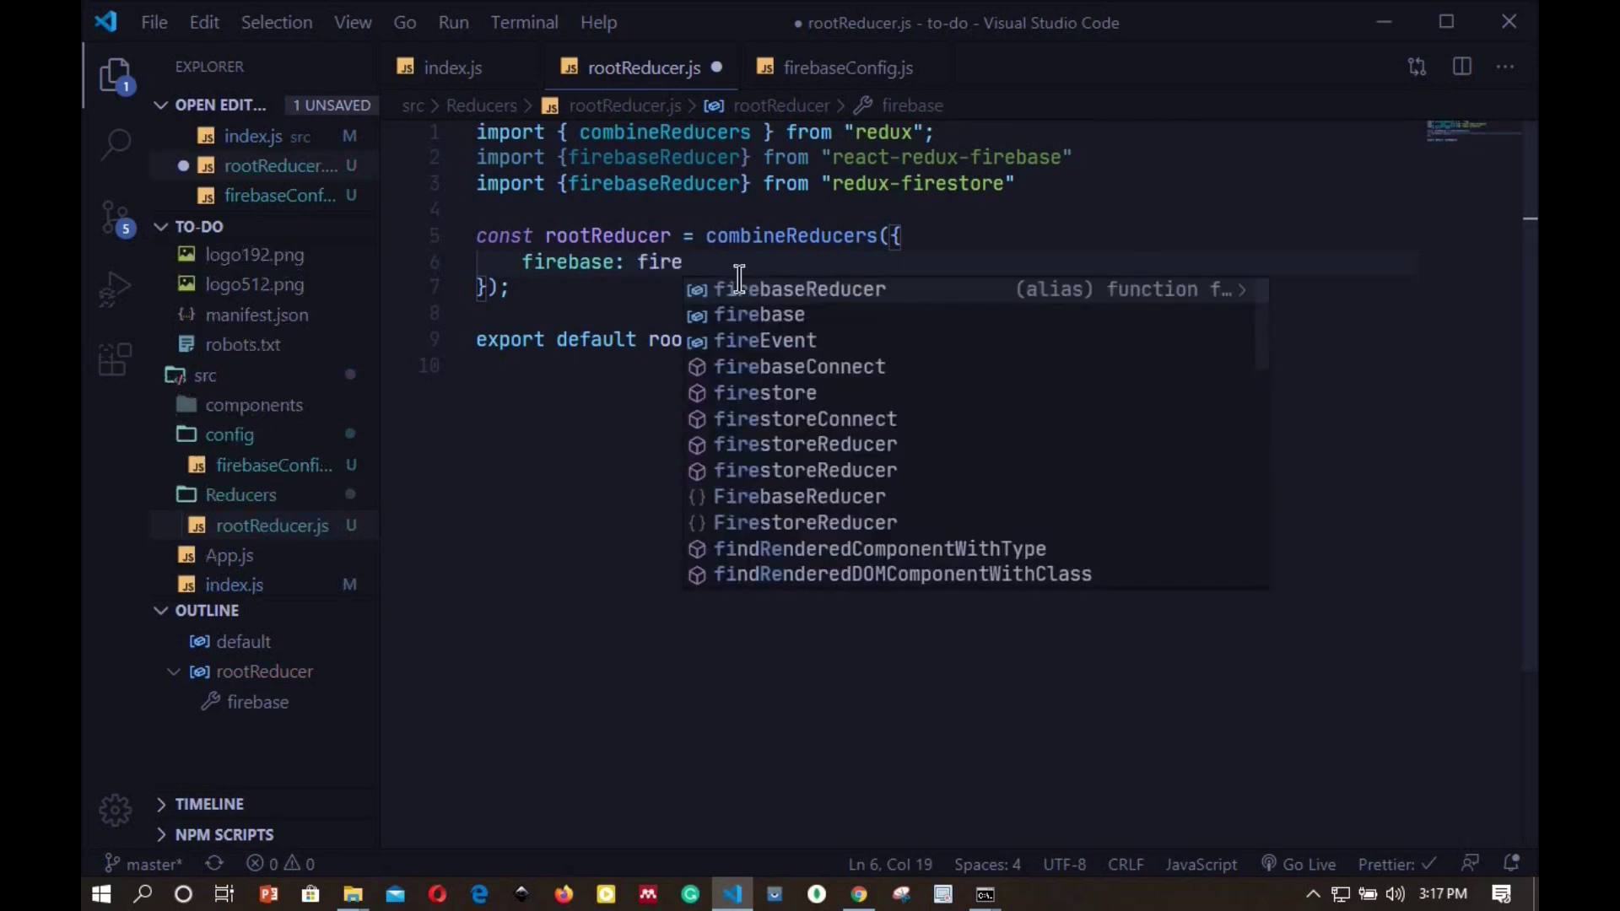
key(Return)
text(,)
key(Return)
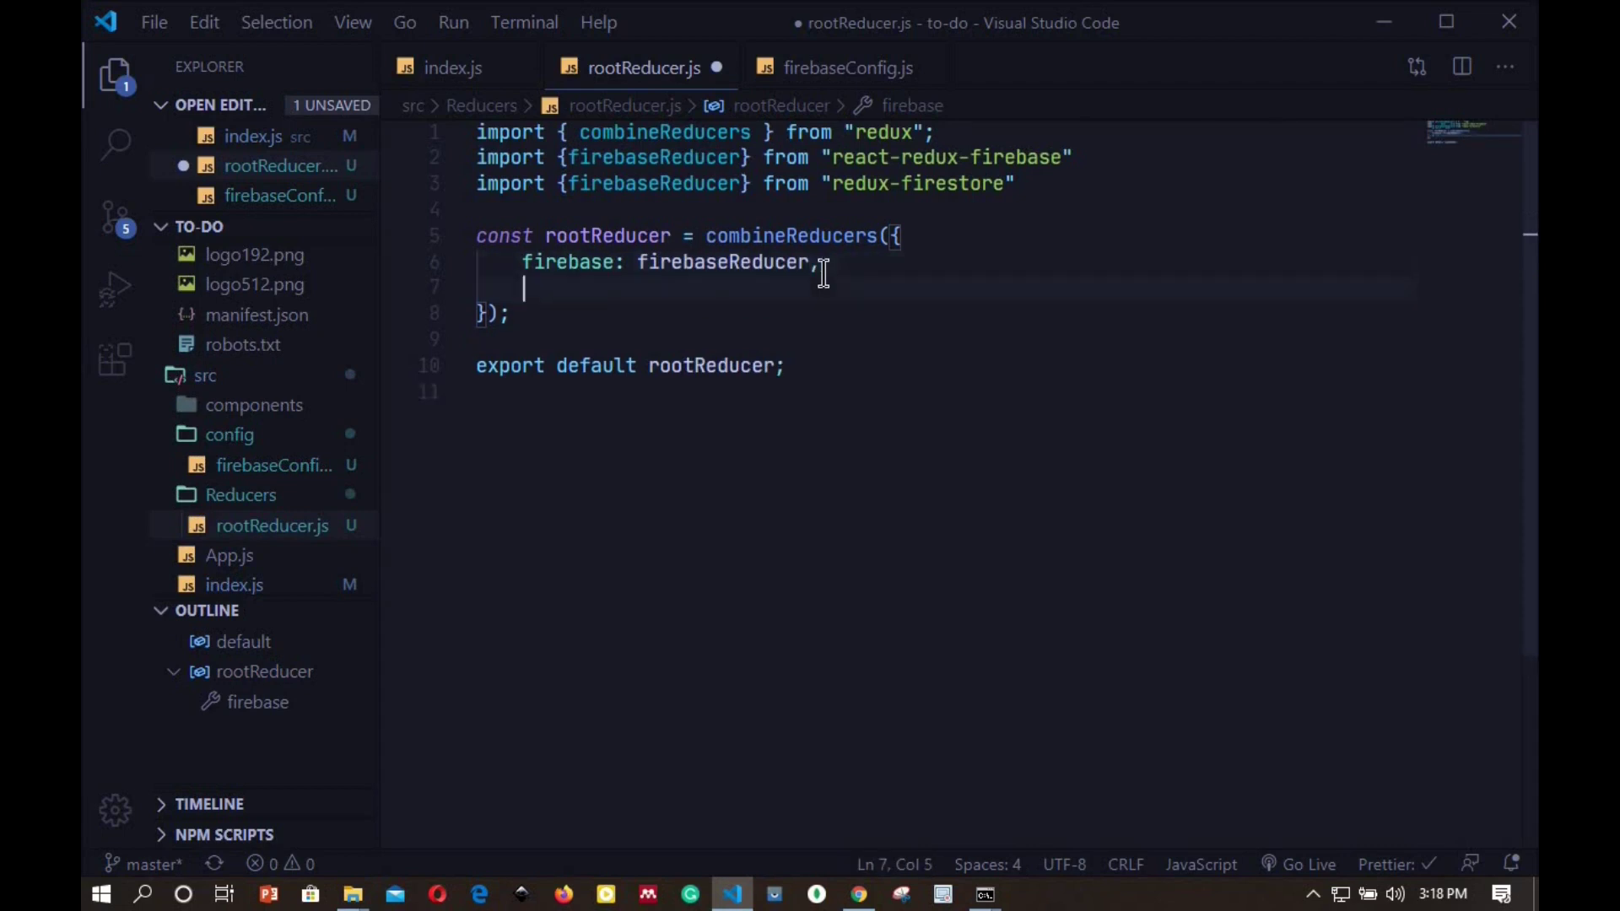
- Rename the line 3 import to firestoreReducer and add a firestore: firestoreReducer entry
click(659, 186)
key(BackSpace)
key(BackSpace)
key(BackSpace)
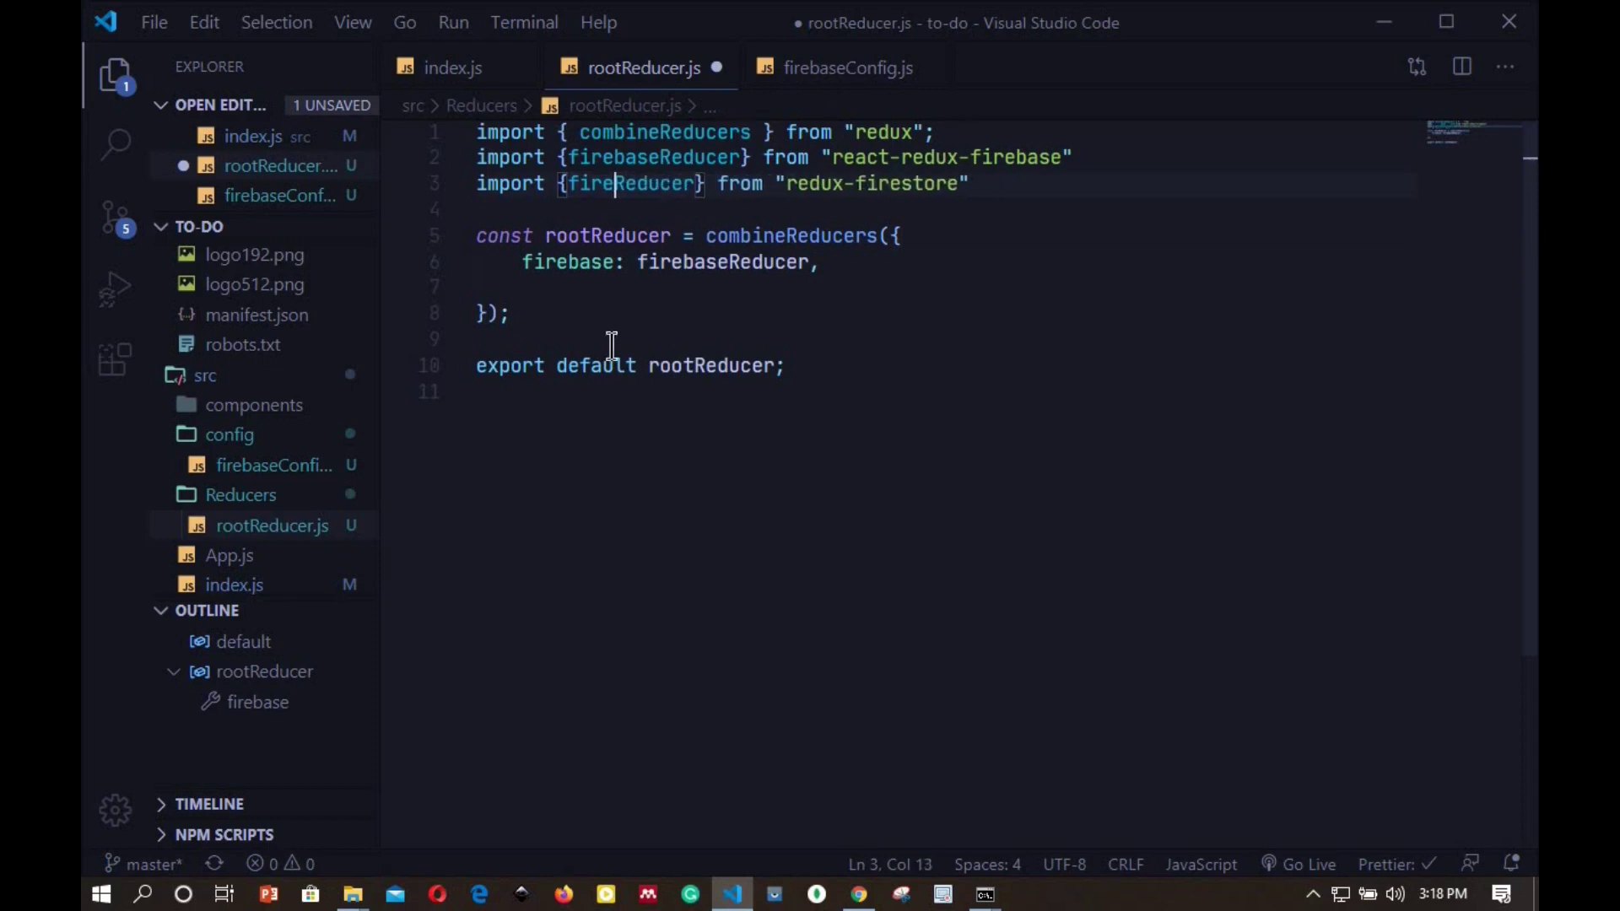
text(store)
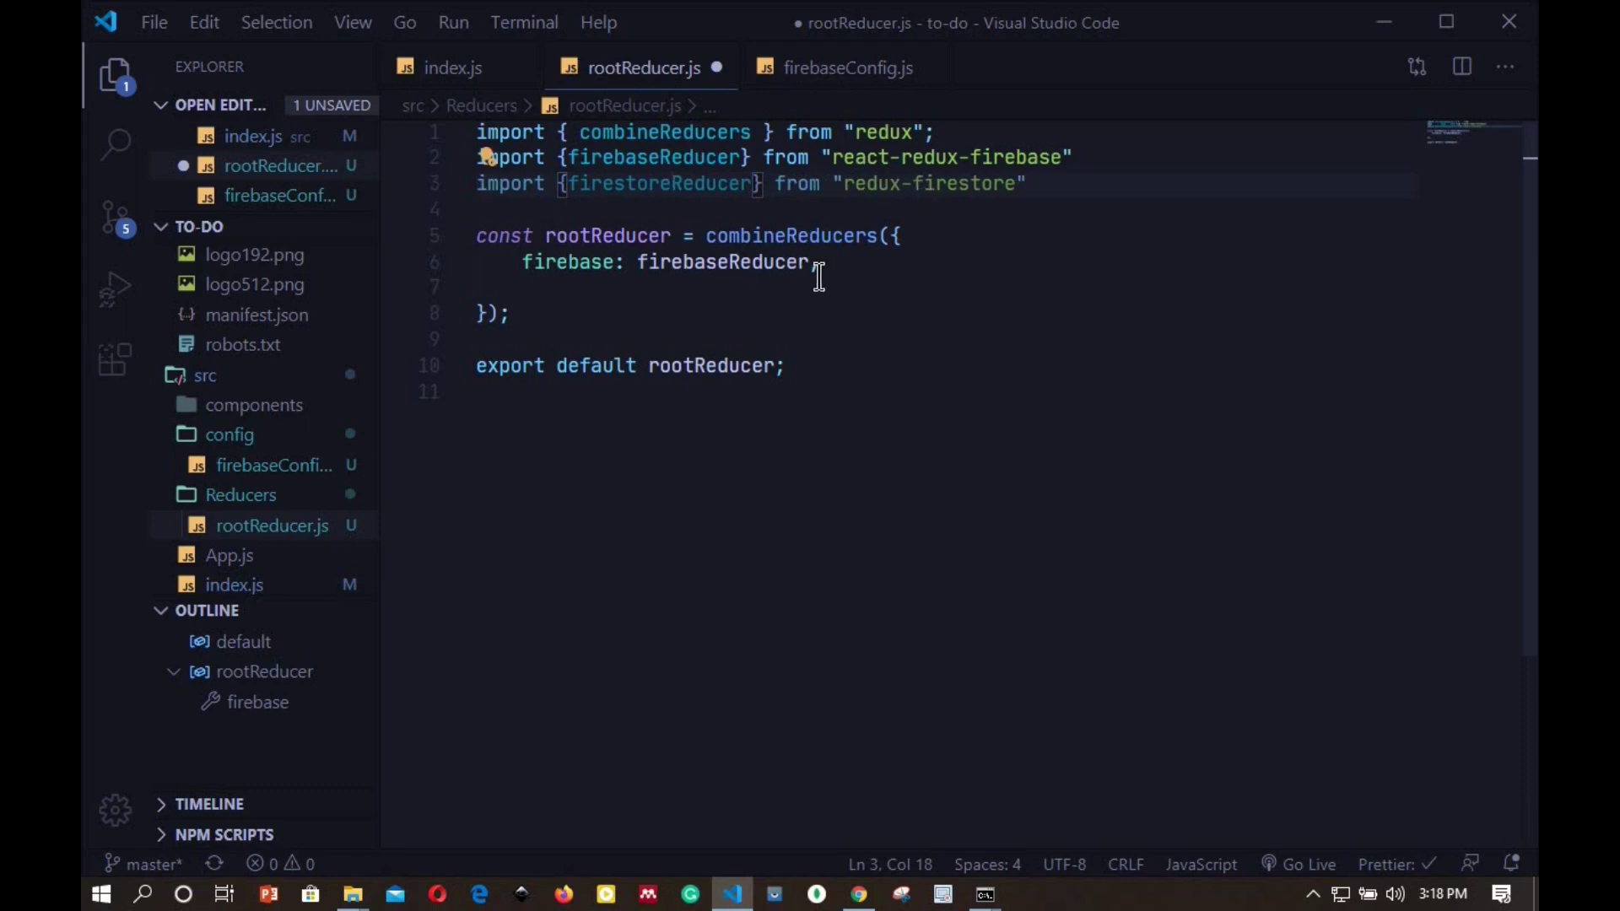
click(586, 293)
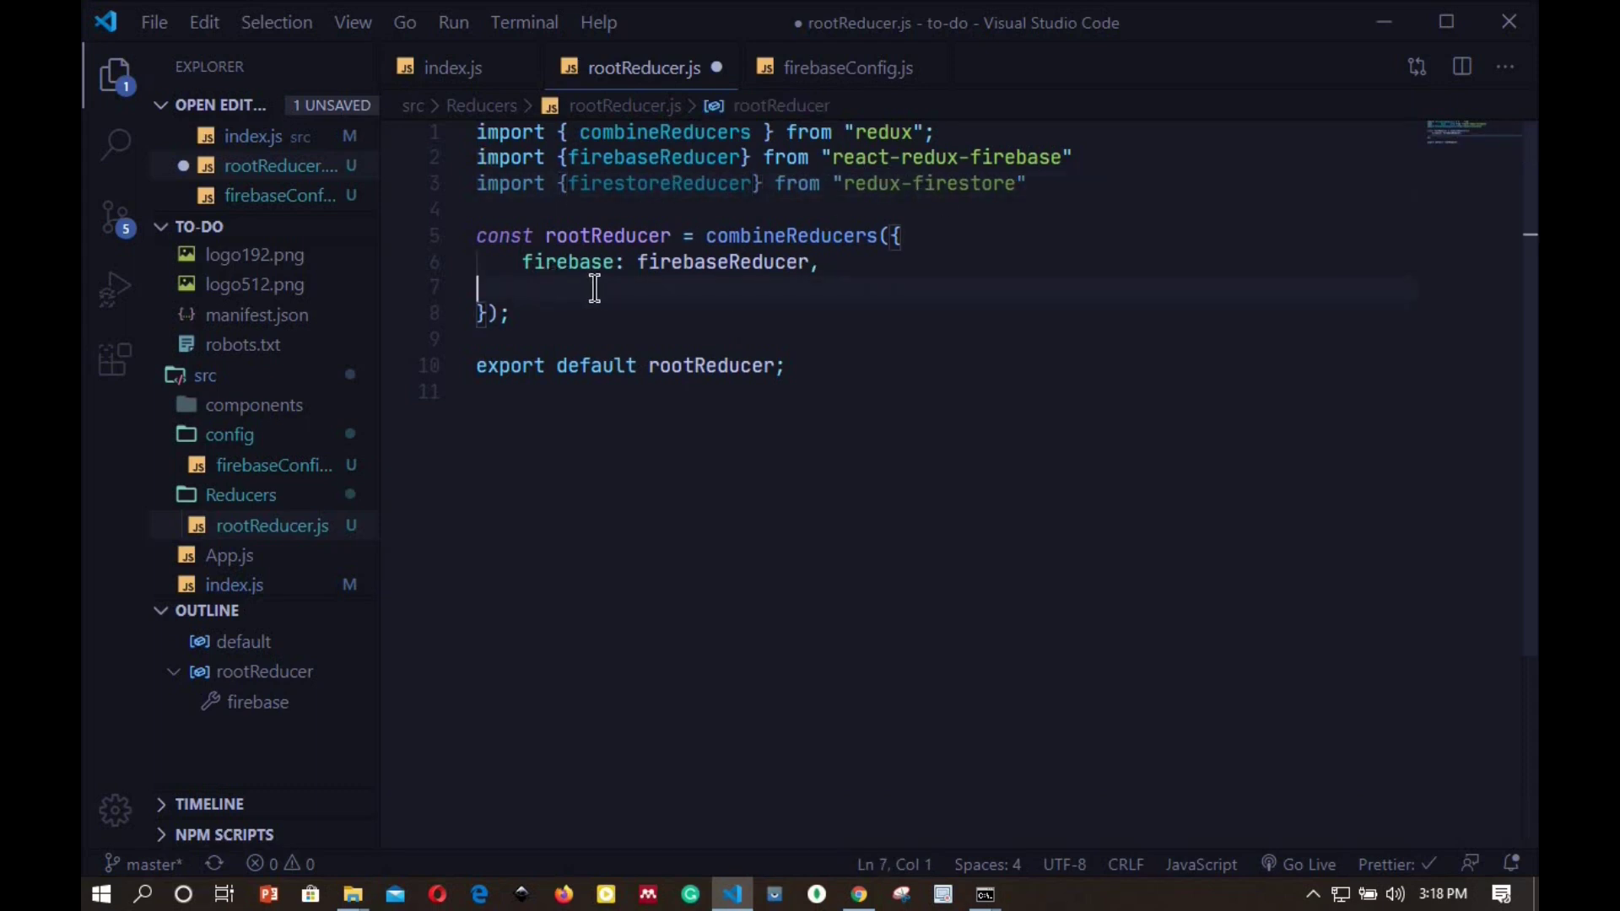
text(fire)
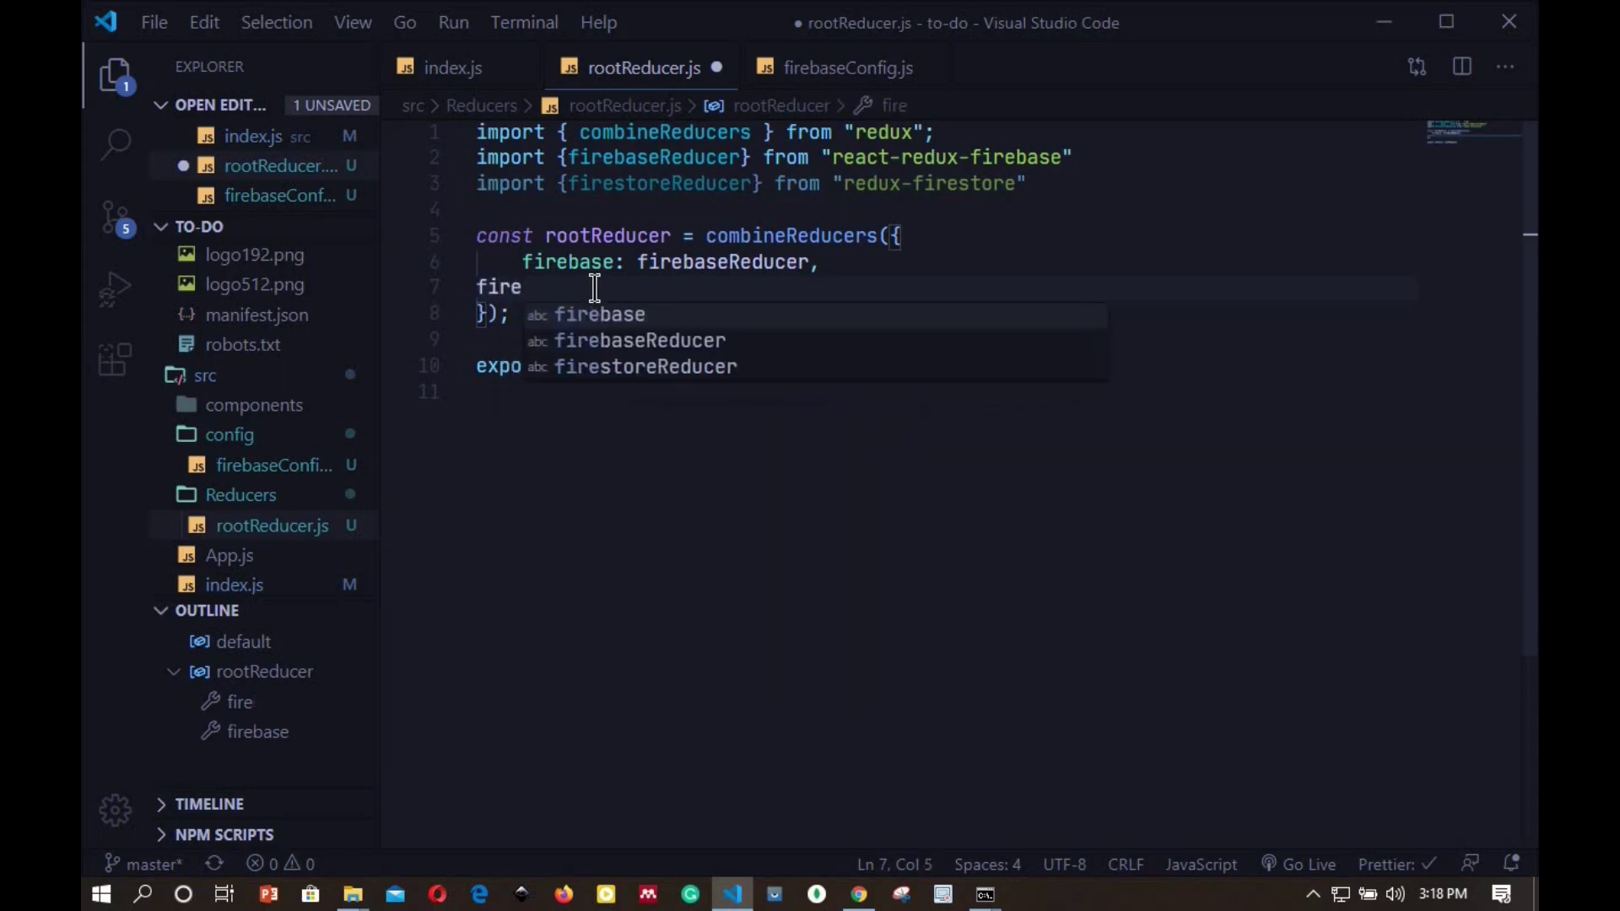
text(st)
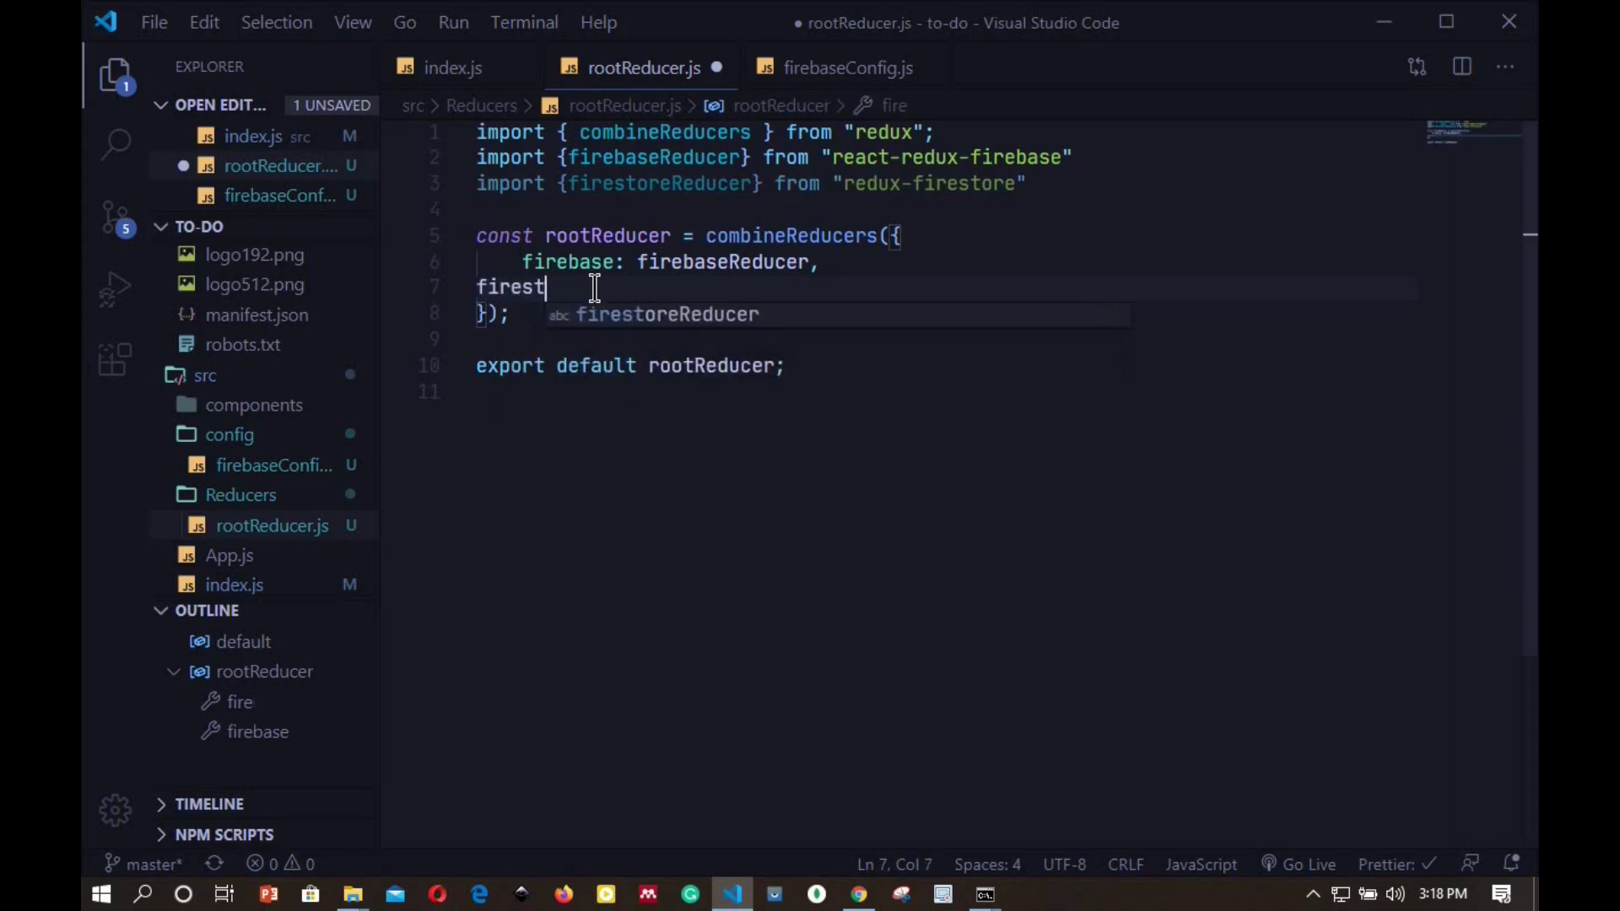
text(ore:)
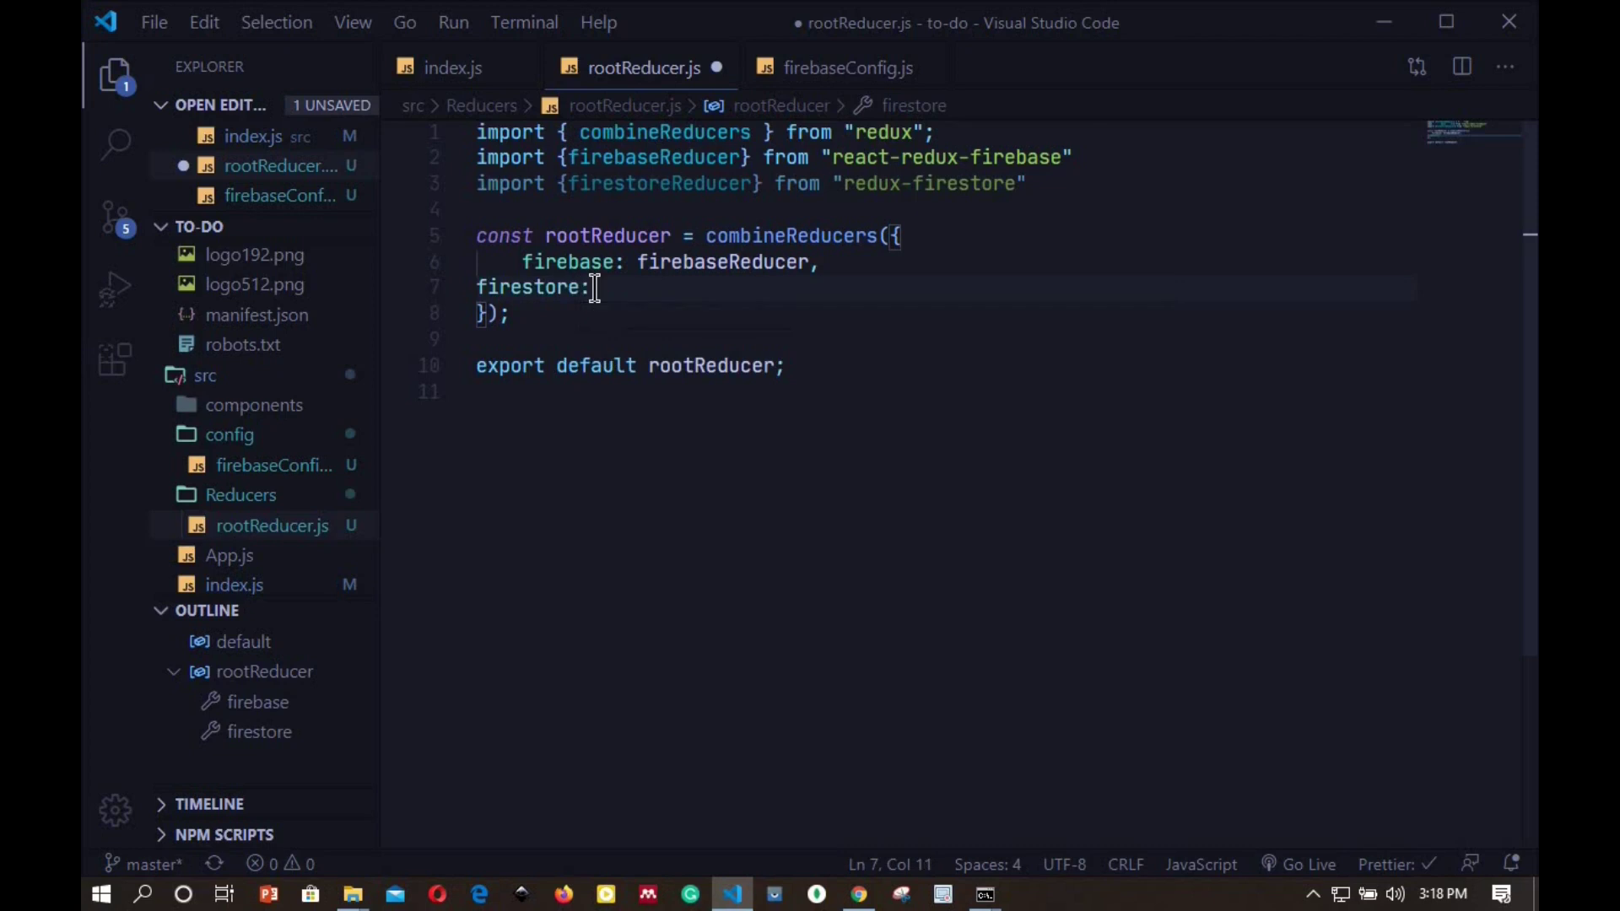
text( fi)
text(resto)
key(Tab)
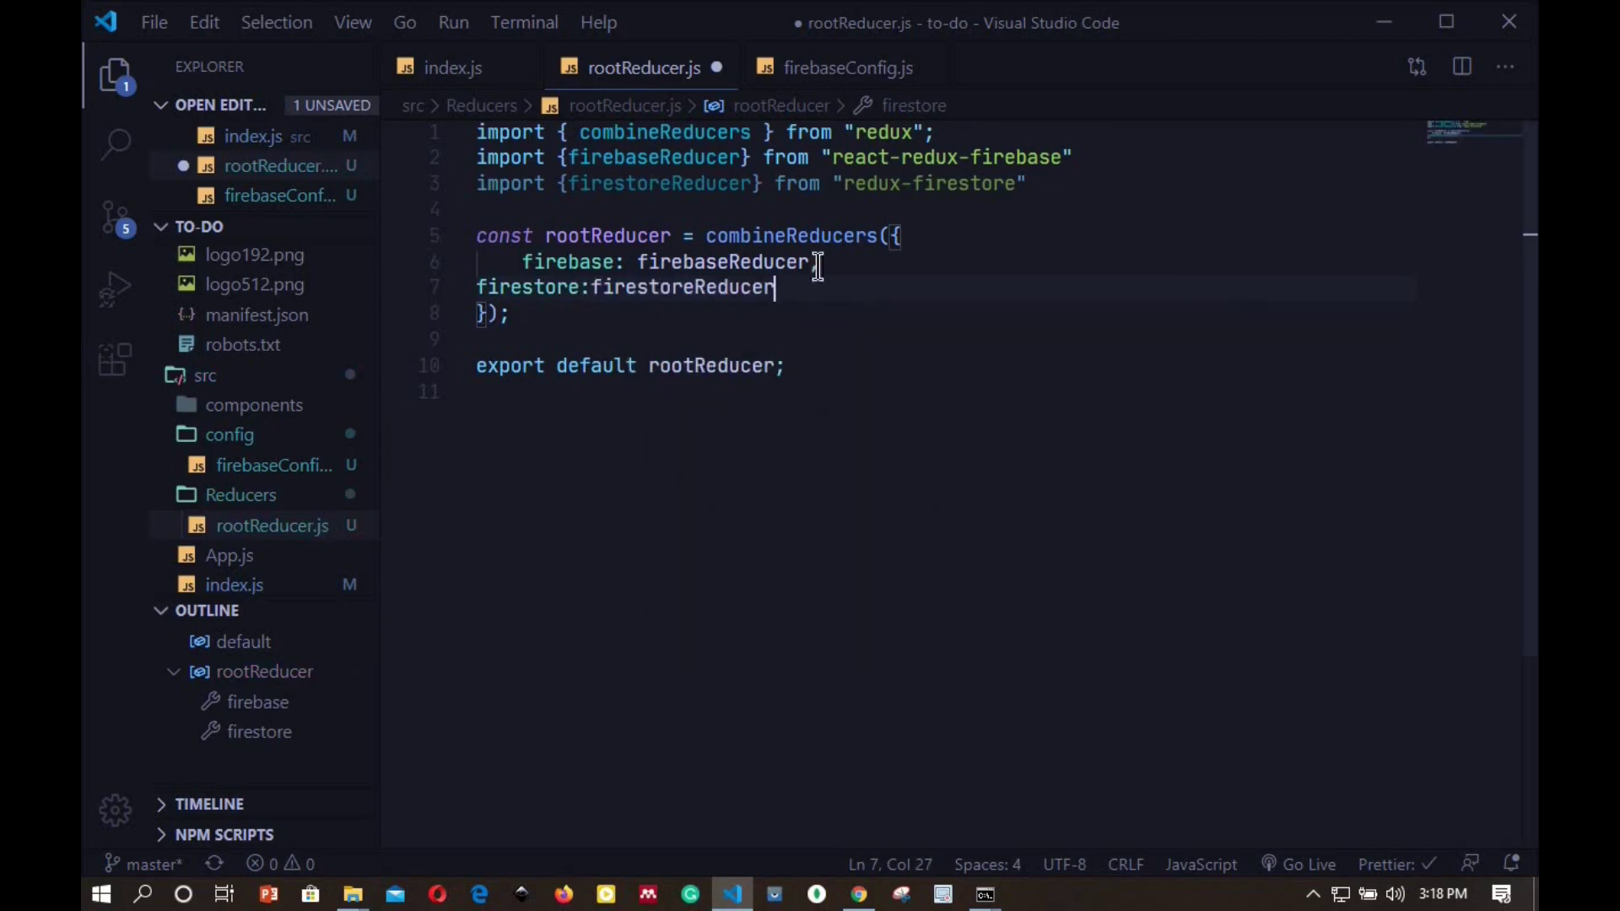
text(,)
- Save and reformat rootReducer.js, then switch back to index.js
key(ctrl+s)
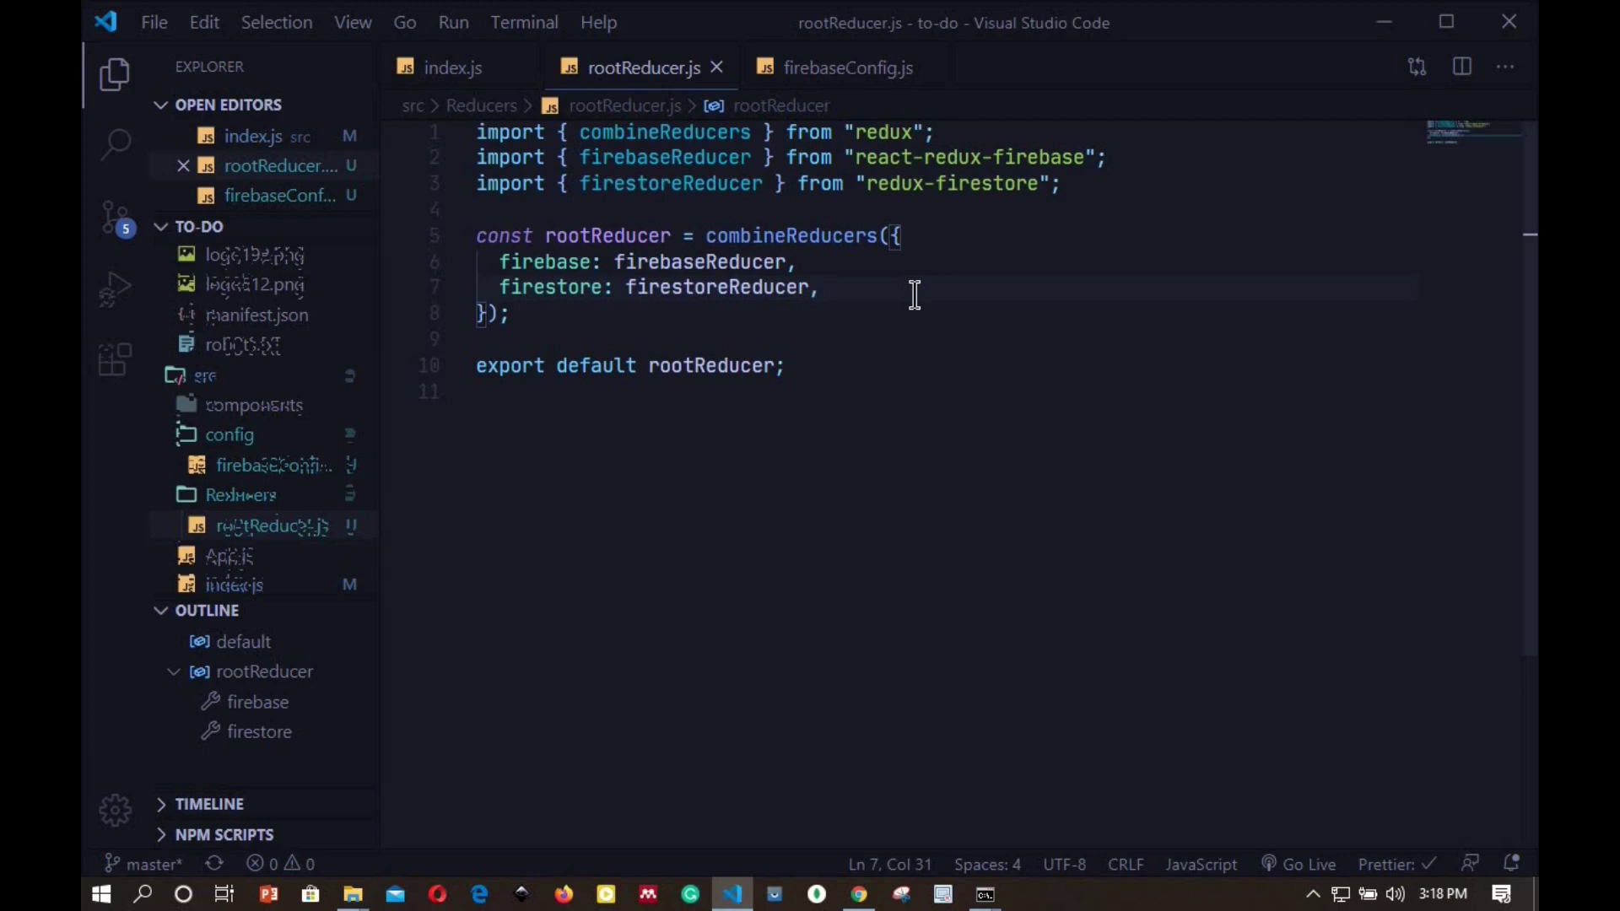
click(451, 68)
scroll(811, 456, down, 3)
scroll(1532, 269, up, 2)
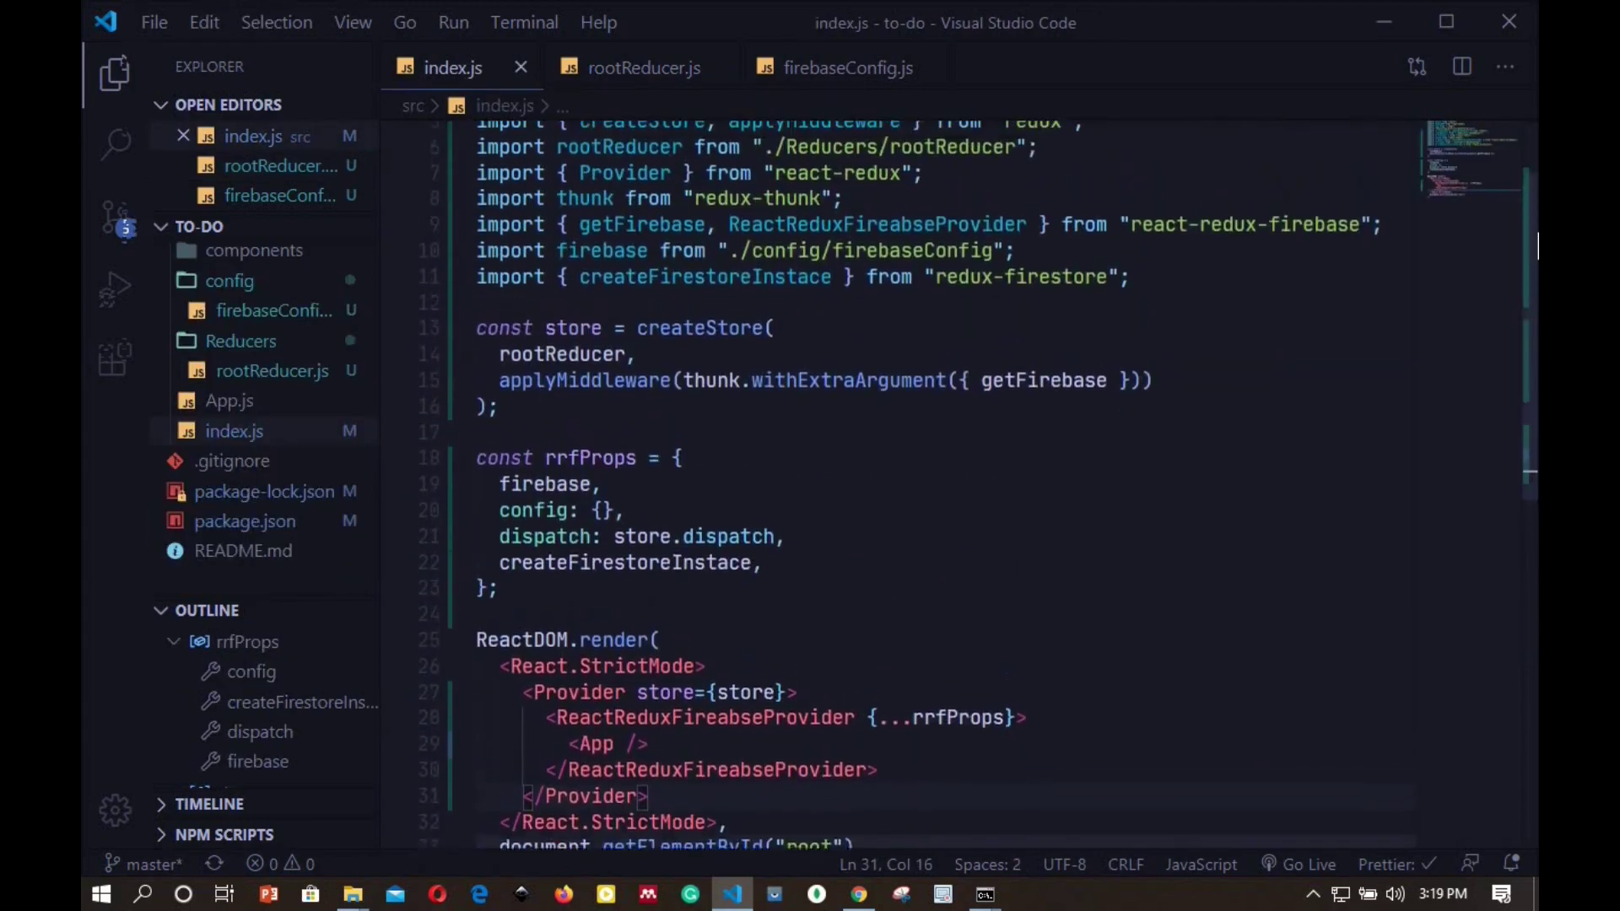